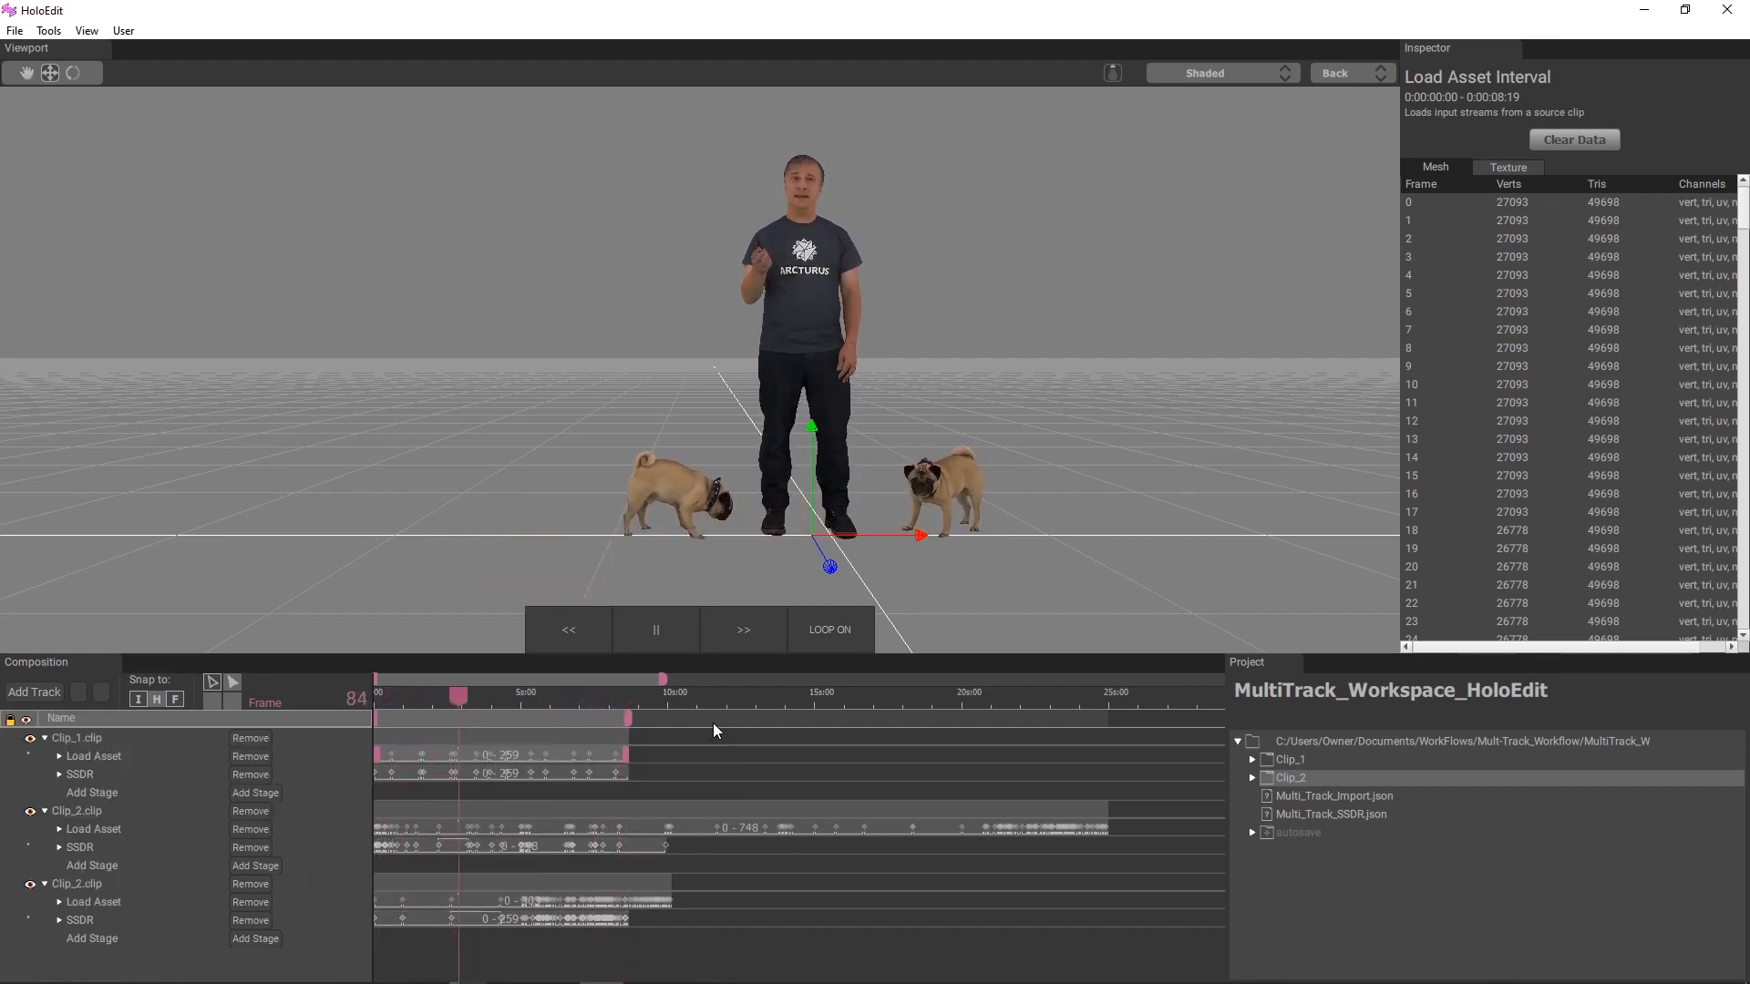
Pause playback, return to frame 0, and check the composition with each Clip_2 track hidden in turn
{"action": "left_click", "coordinate": [653, 628]}
{"action": "left_click_drag", "start_coordinate": [537, 696], "coordinate": [80, 838]}
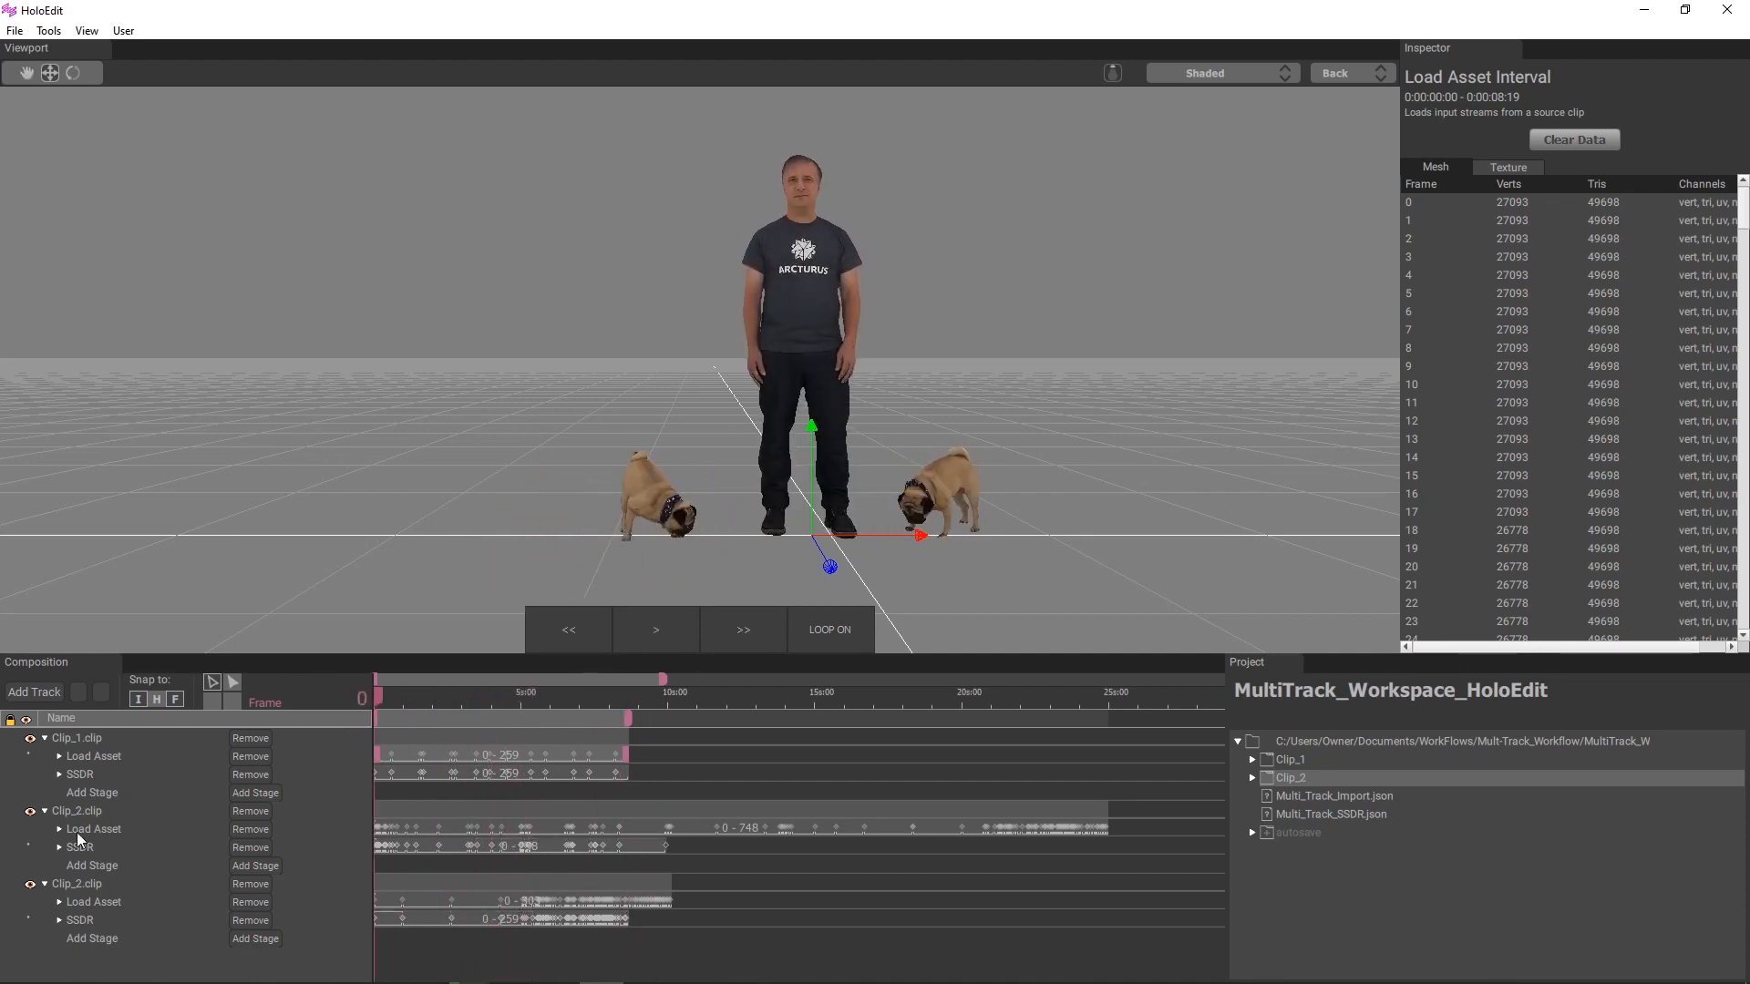
{"action": "left_click", "coordinate": [30, 884]}
{"action": "mouse_move", "coordinate": [372, 685]}
{"action": "left_mouse_down"}
{"action": "mouse_move", "coordinate": [608, 717]}
{"action": "mouse_move", "coordinate": [357, 697]}
{"action": "mouse_move", "coordinate": [620, 718]}
{"action": "mouse_move", "coordinate": [374, 720]}
{"action": "left_mouse_up"}
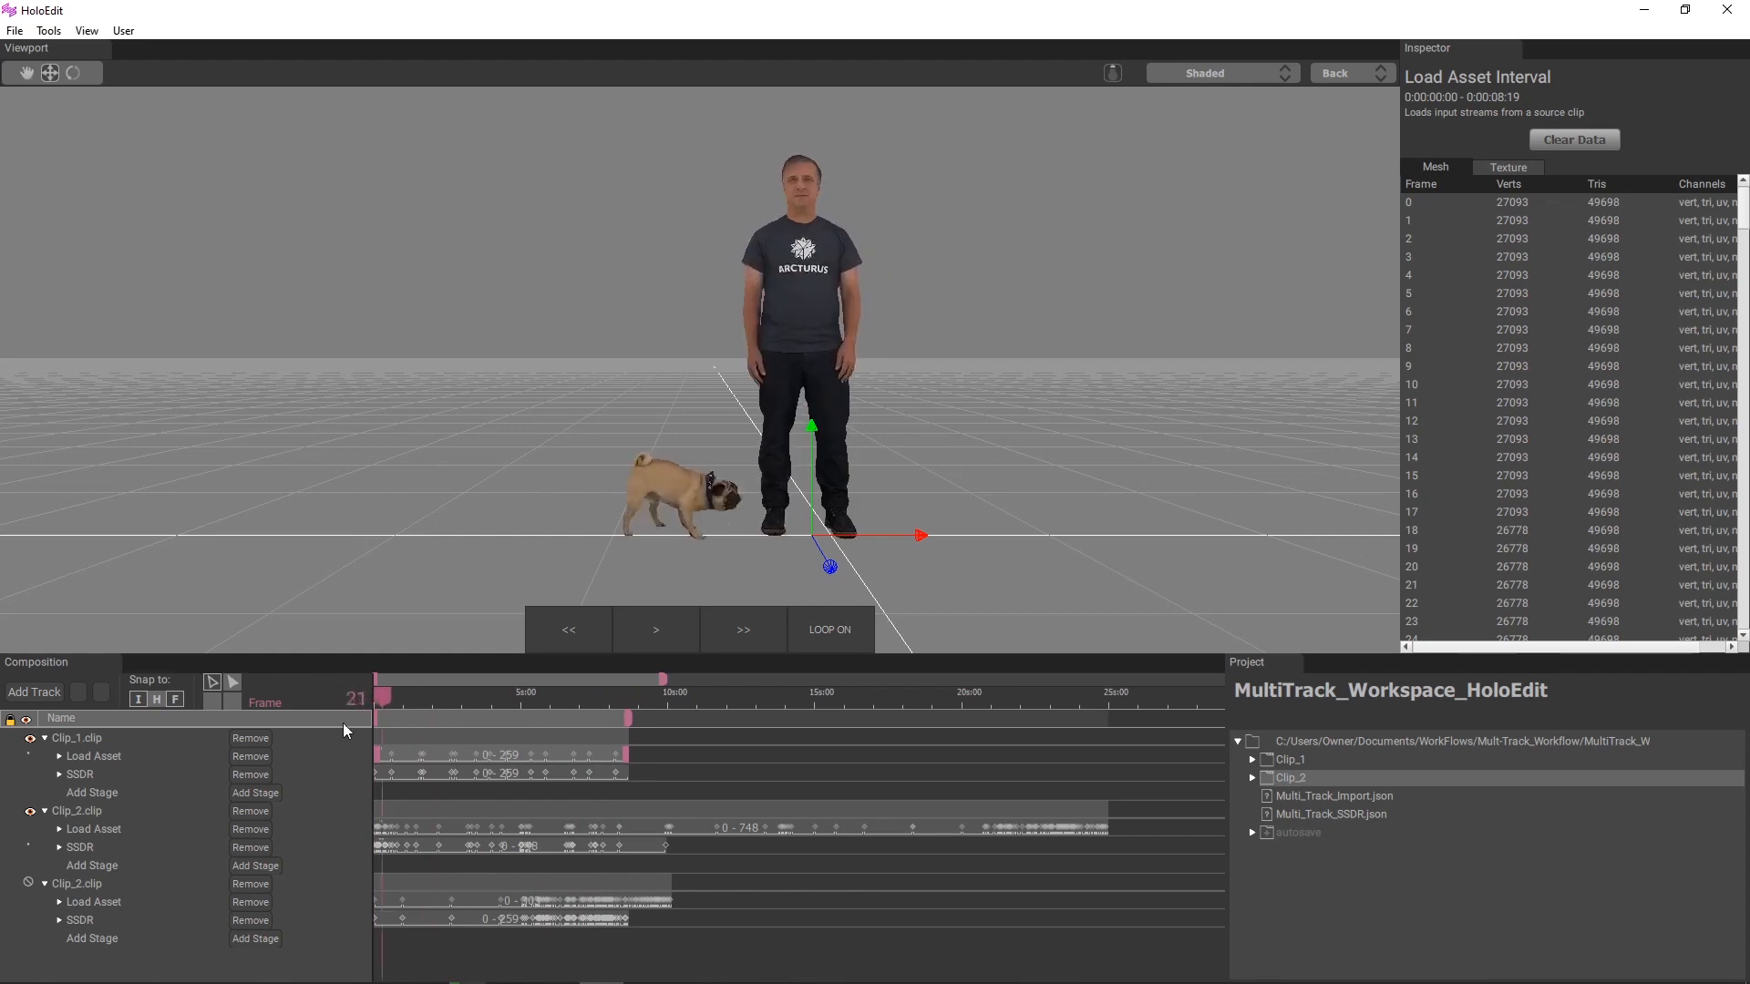
{"action": "left_click", "coordinate": [30, 883]}
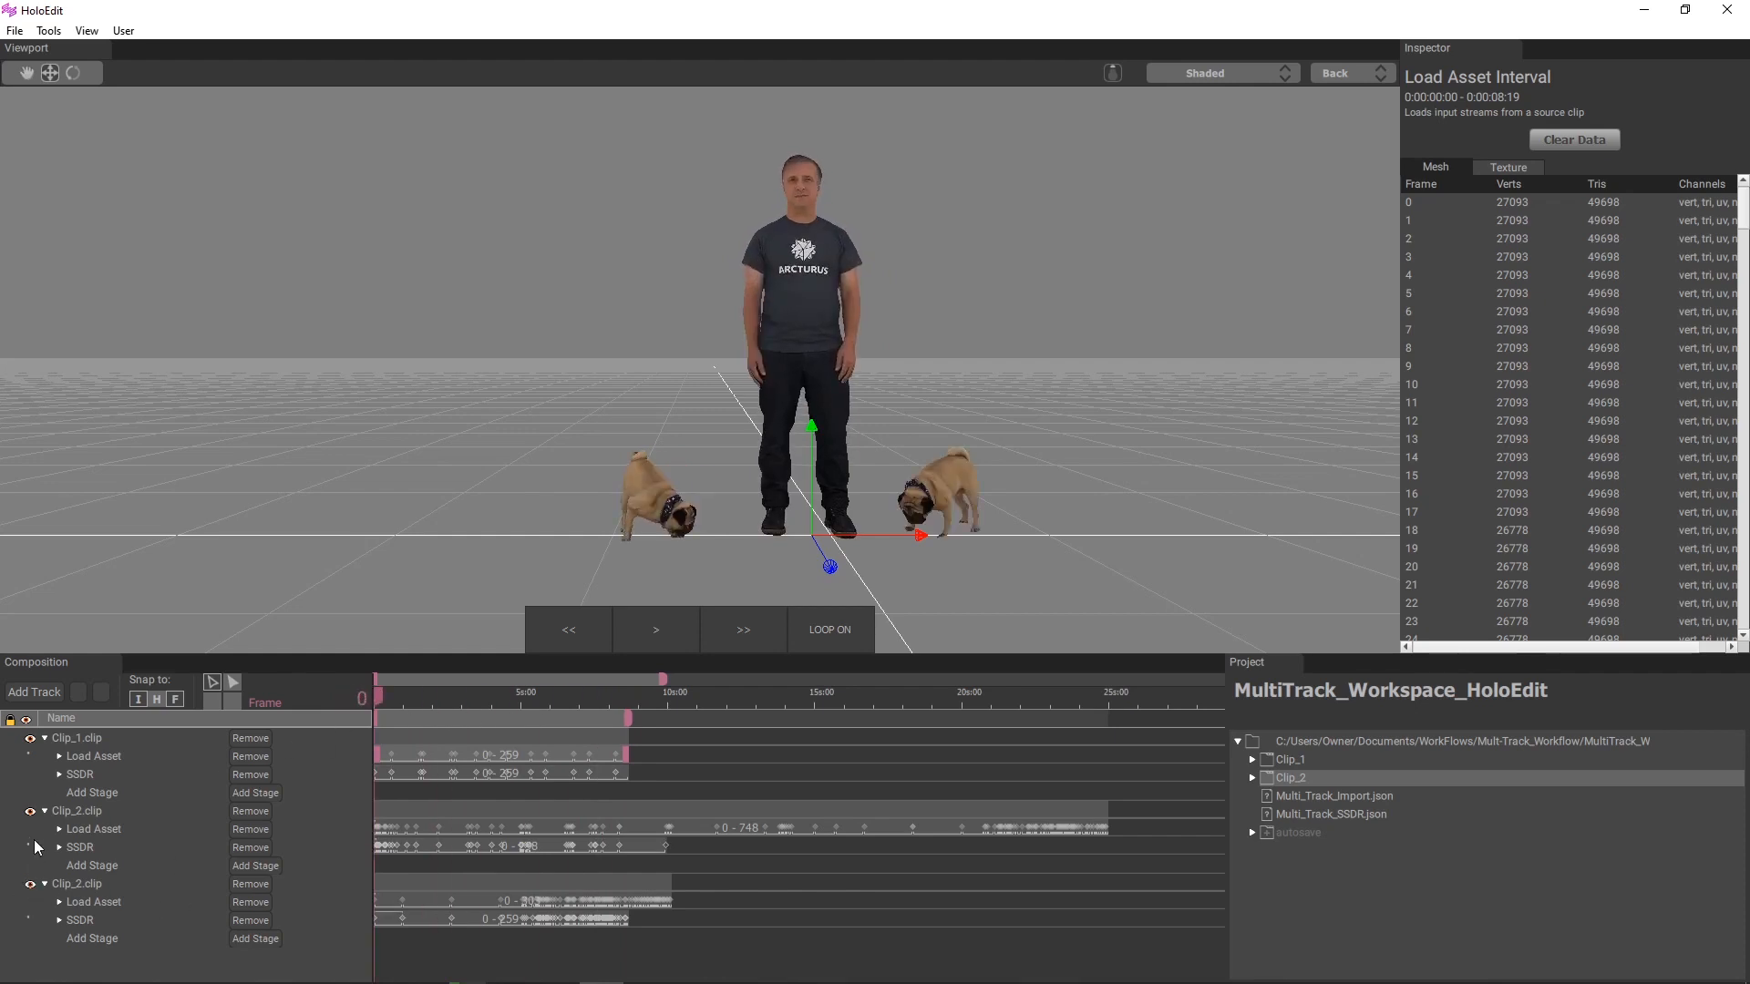
{"action": "left_click", "coordinate": [33, 811]}
{"action": "left_click", "coordinate": [34, 812]}
Start a final composition export to the Desktop's Export folder, with an output frame range of 0 to 259
{"action": "left_click", "coordinate": [15, 30]}
{"action": "left_click", "coordinate": [102, 134]}
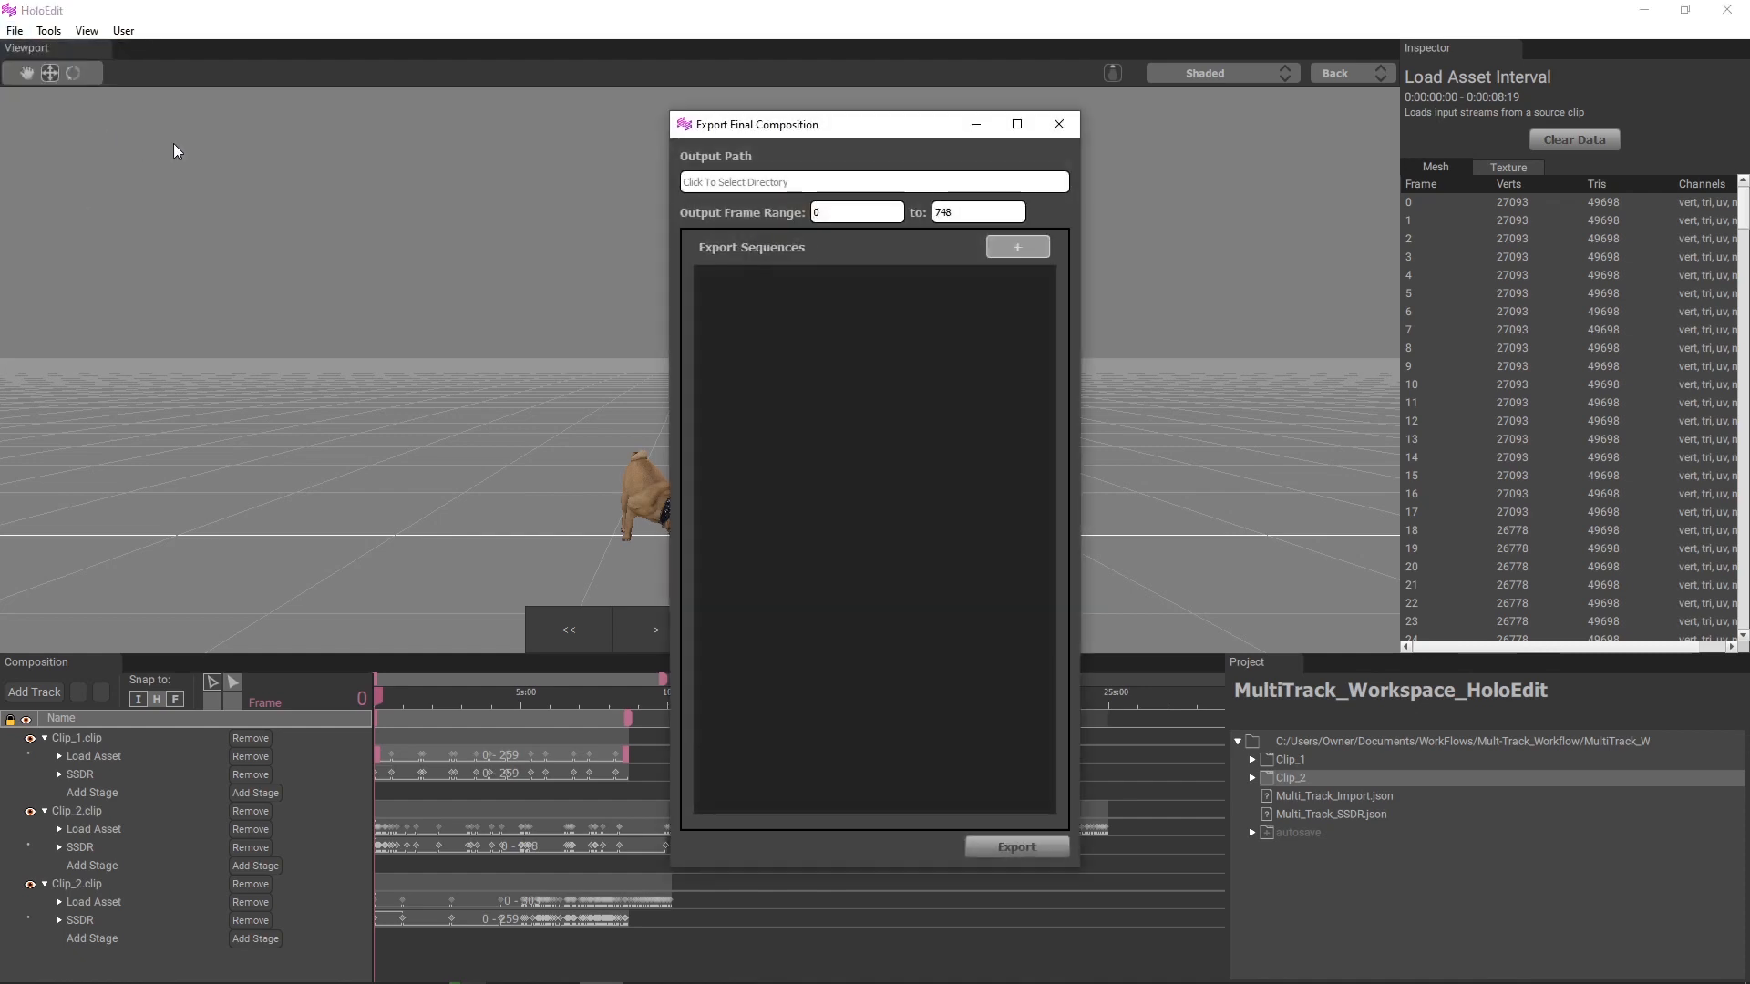
{"action": "left_click", "coordinate": [768, 179]}
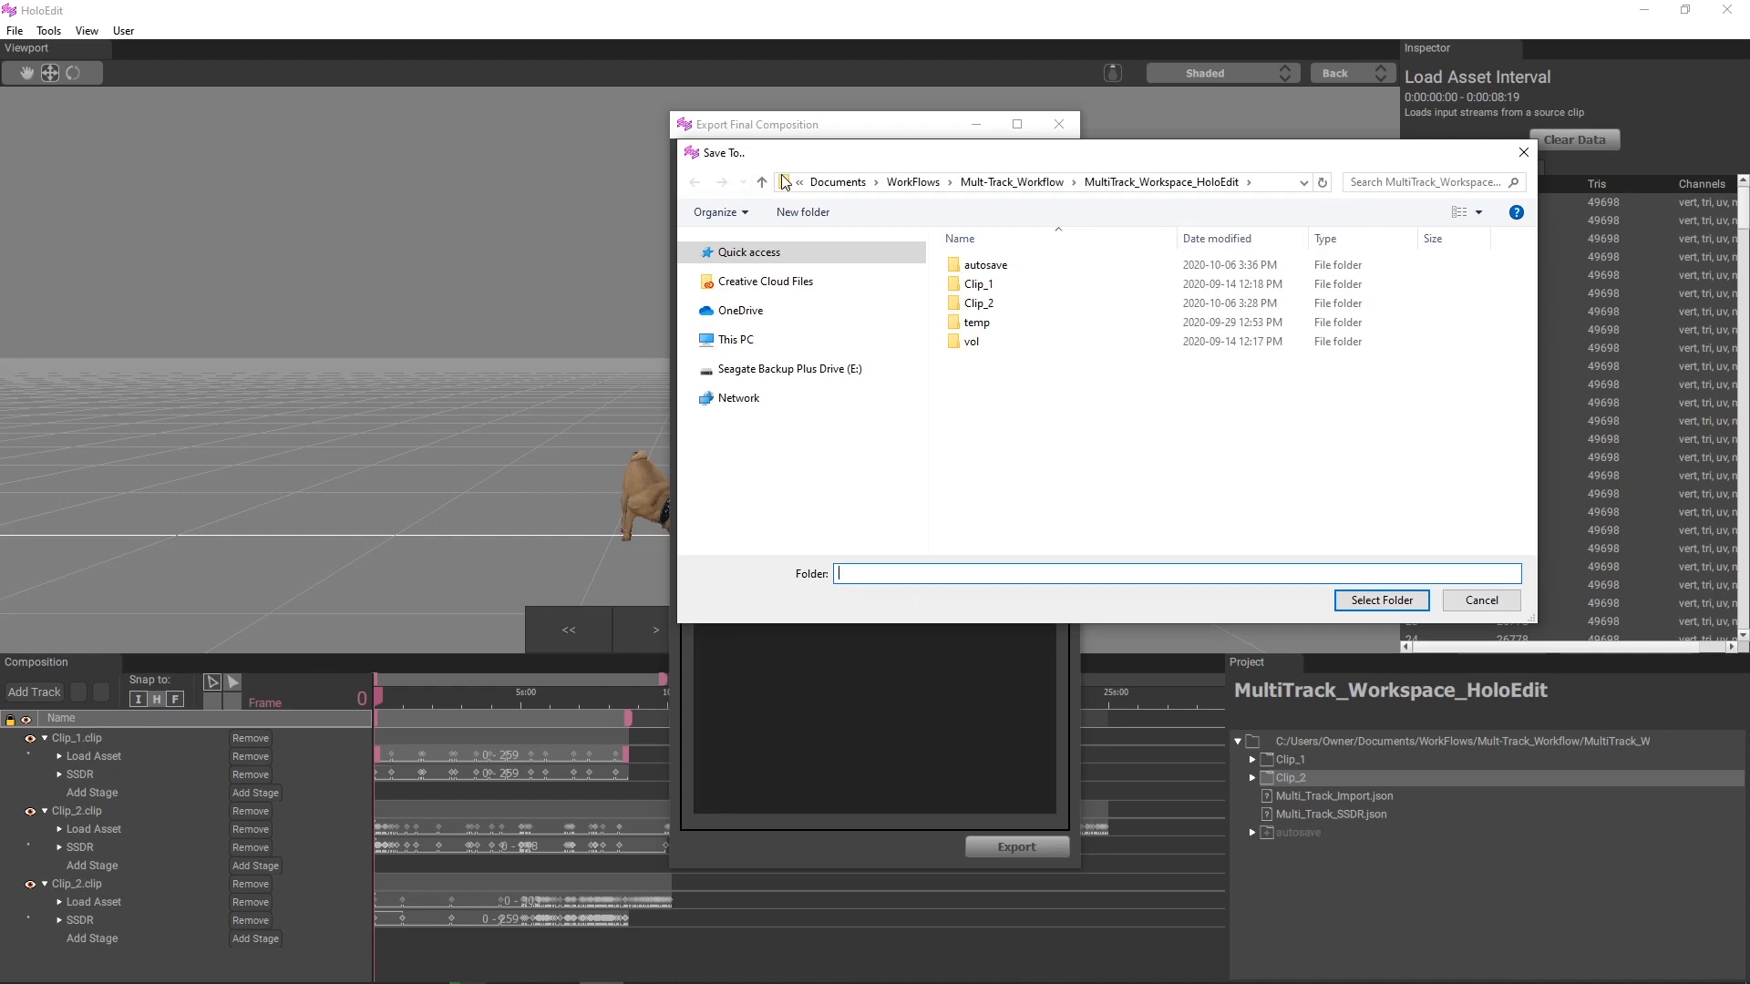
{"action": "left_click", "coordinate": [1281, 181]}
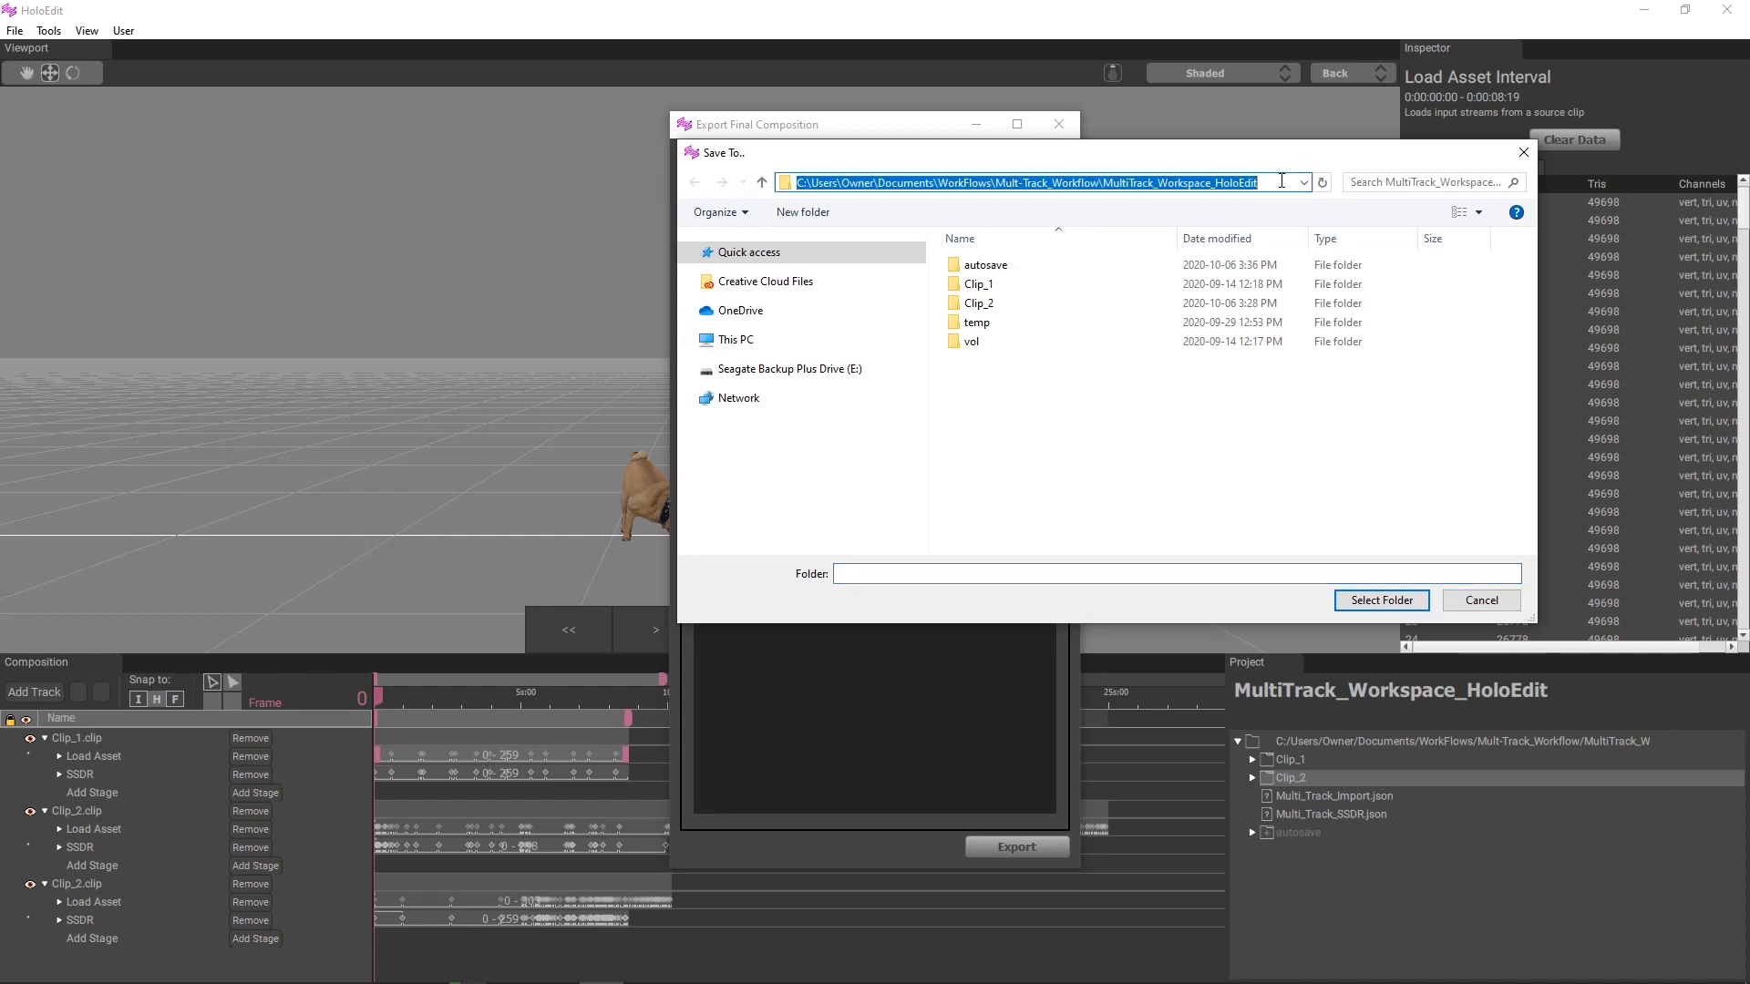
{"action": "left_click_drag", "start_coordinate": [1283, 180], "coordinate": [888, 182]}
{"action": "key", "text": "BackSpace"}
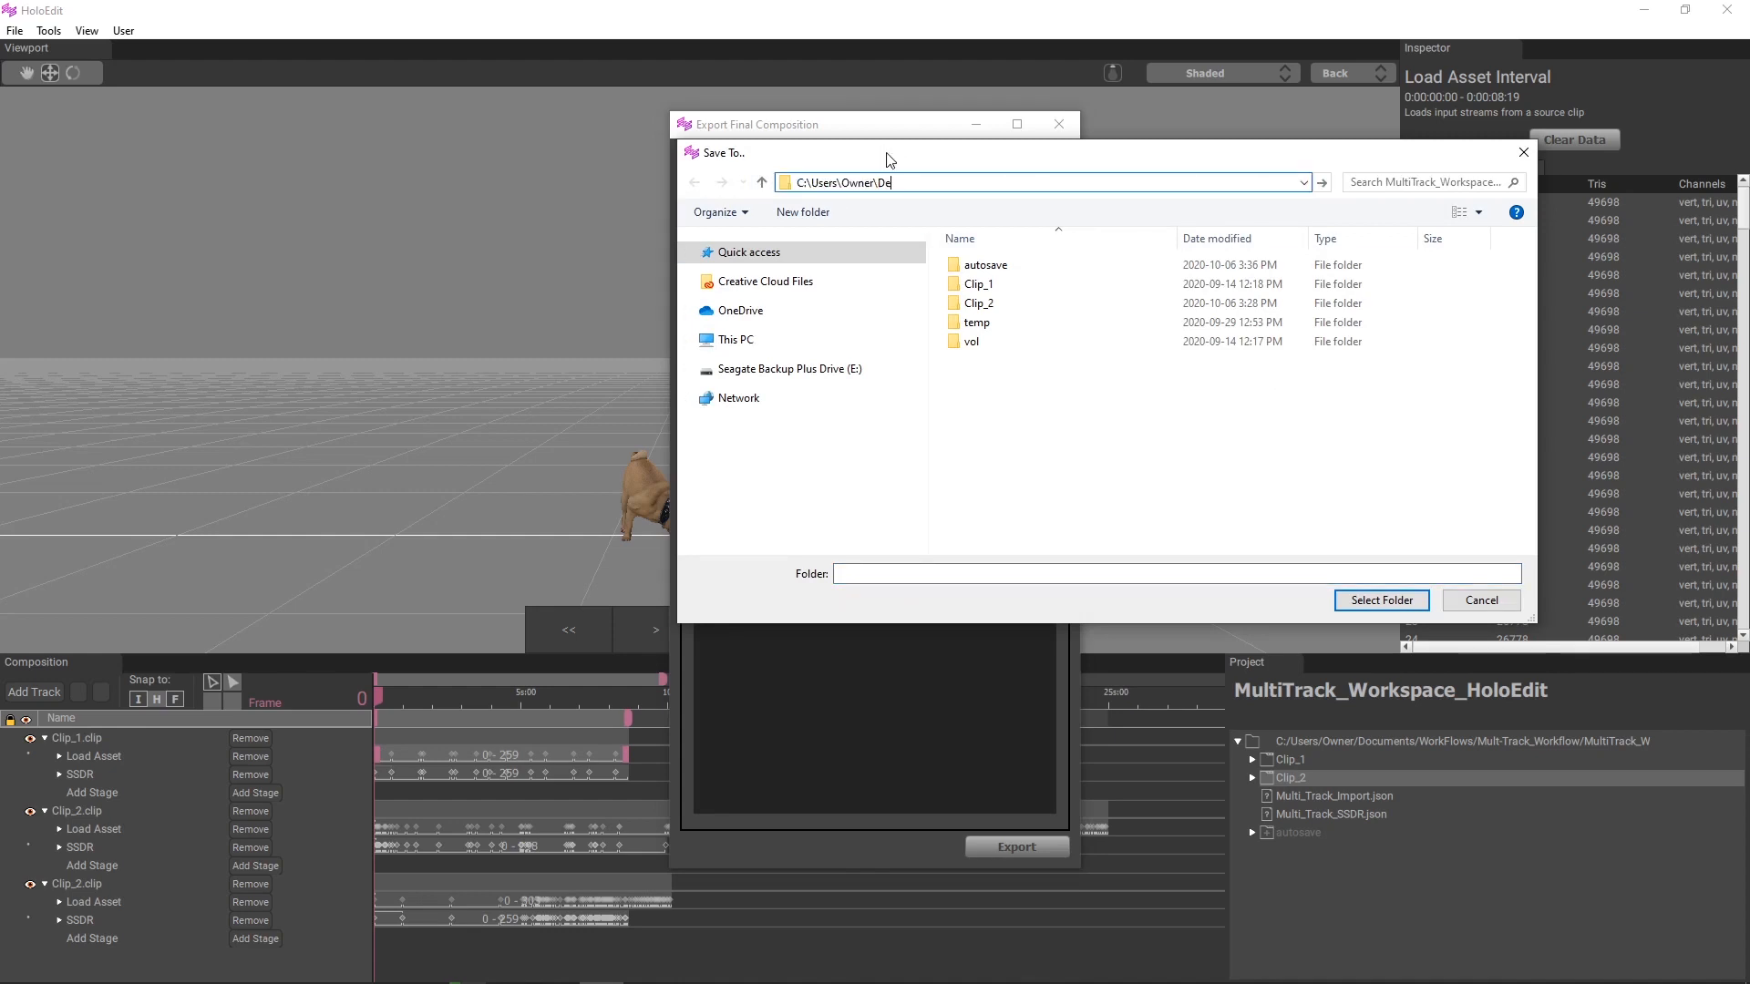
{"action": "type", "text": "Deskt"}
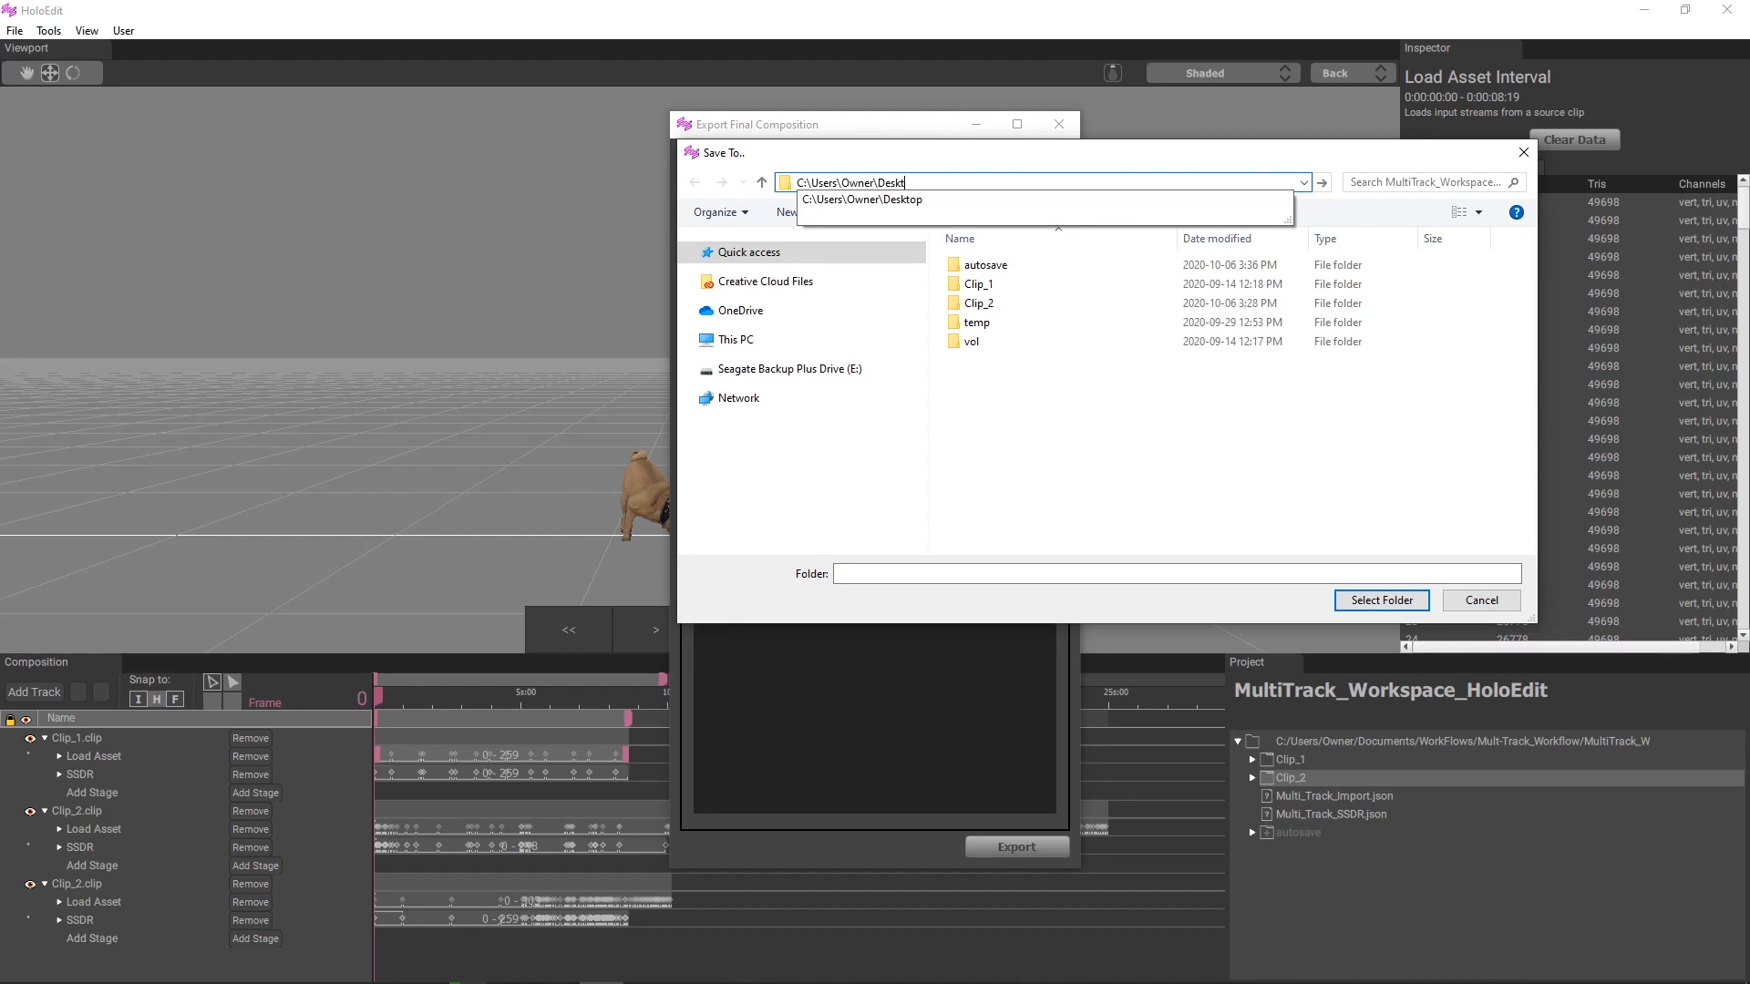
{"action": "type", "text": "op/e"}
{"action": "key", "text": "BackSpace"}
{"action": "key", "text": "BackSpace"}
{"action": "type", "text": "\\epo"}
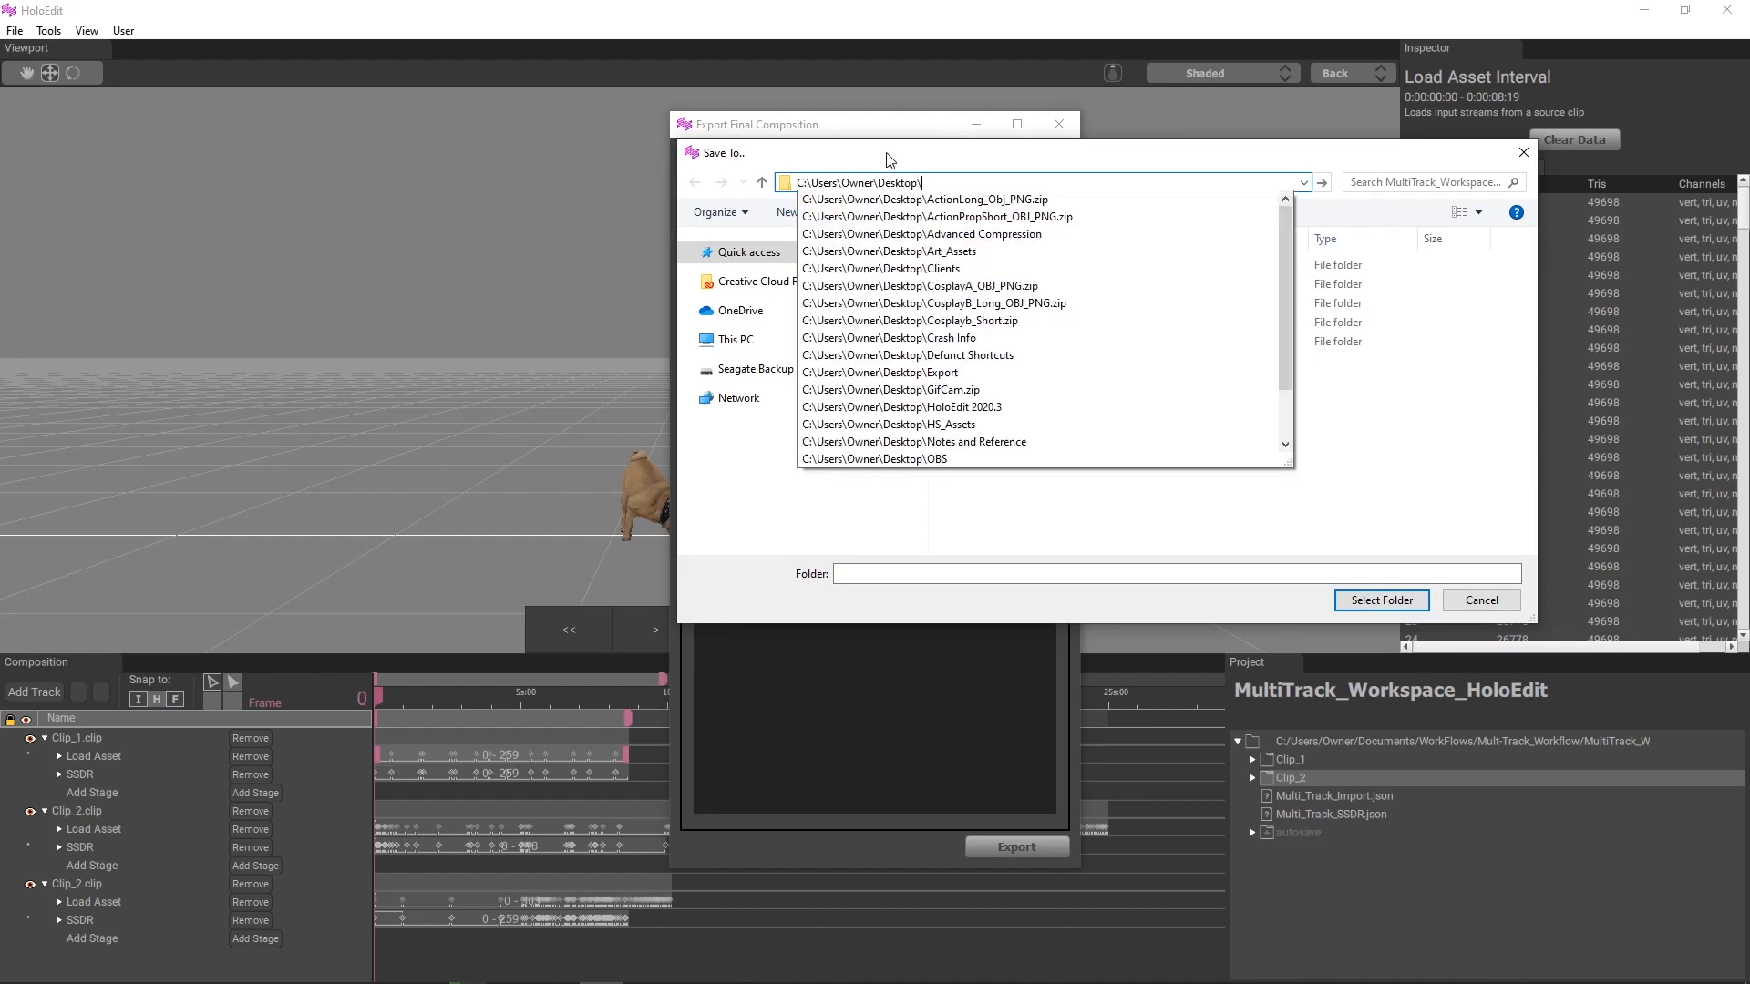
{"action": "key", "text": "BackSpace"}
{"action": "key", "text": "Down"}
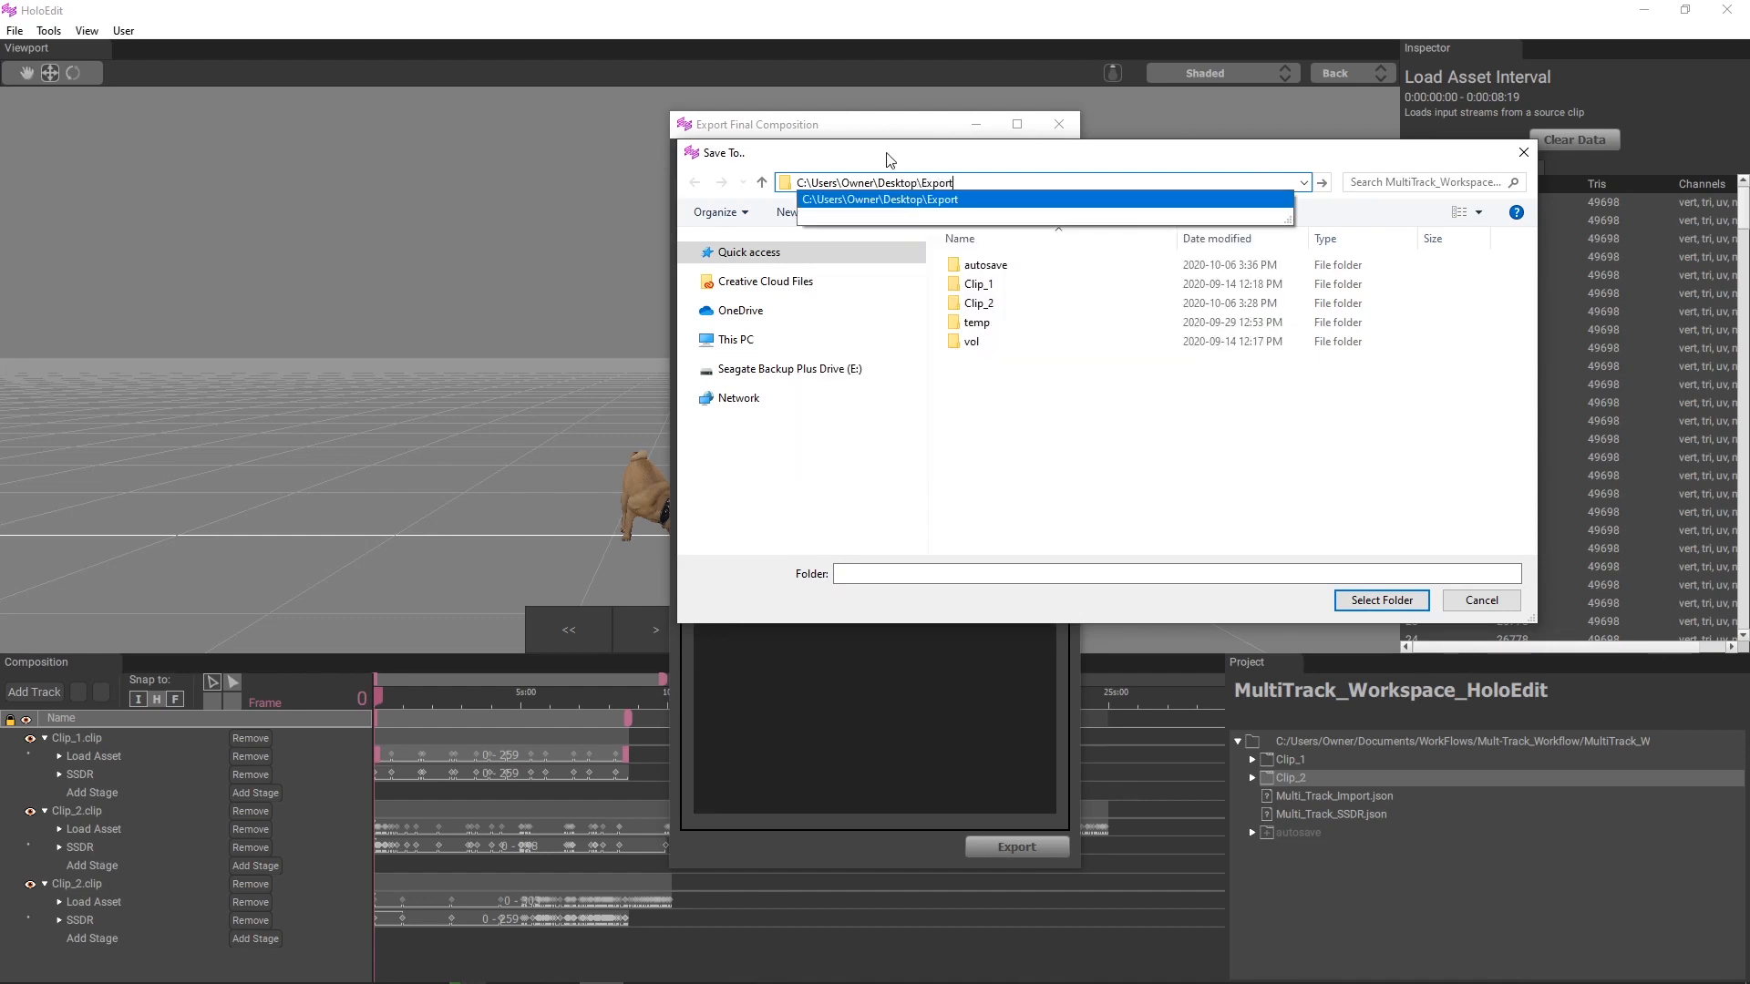
{"action": "key", "text": "Return"}
{"action": "left_click", "coordinate": [1381, 600]}
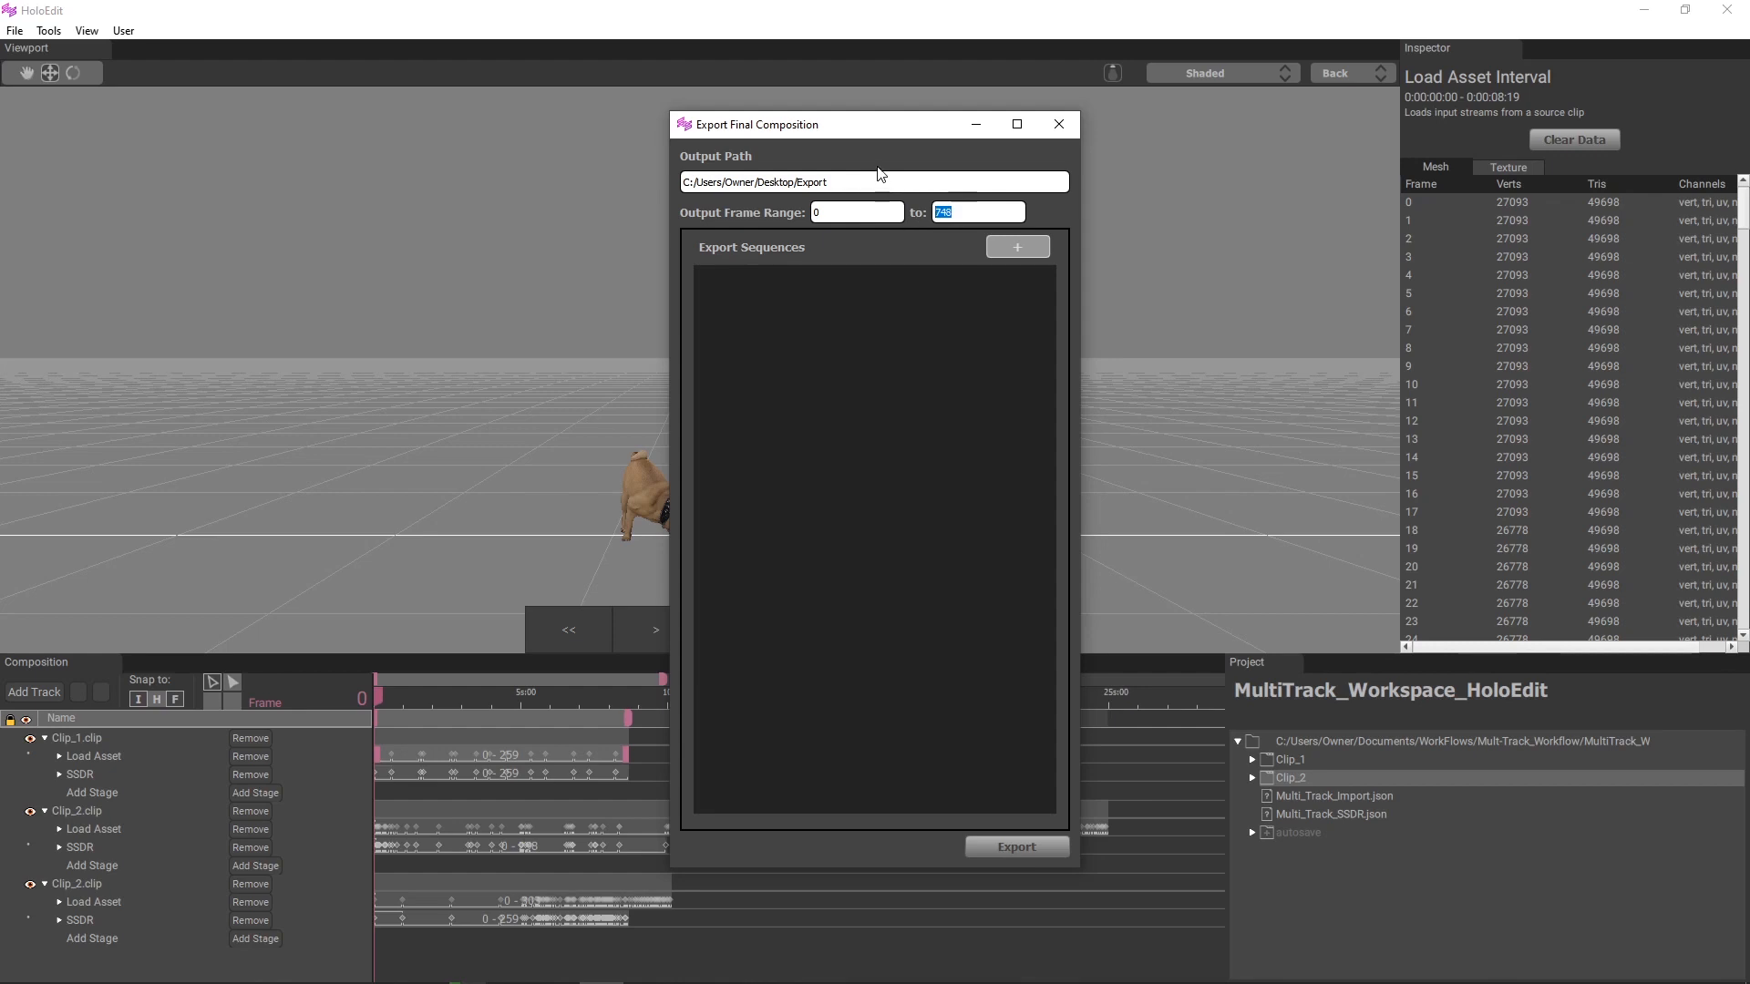
{"action": "type", "text": "259"}
Add an export sequence named Multitrack_OMS with the output type Combined MP4+OMS
{"action": "left_click", "coordinate": [1017, 248]}
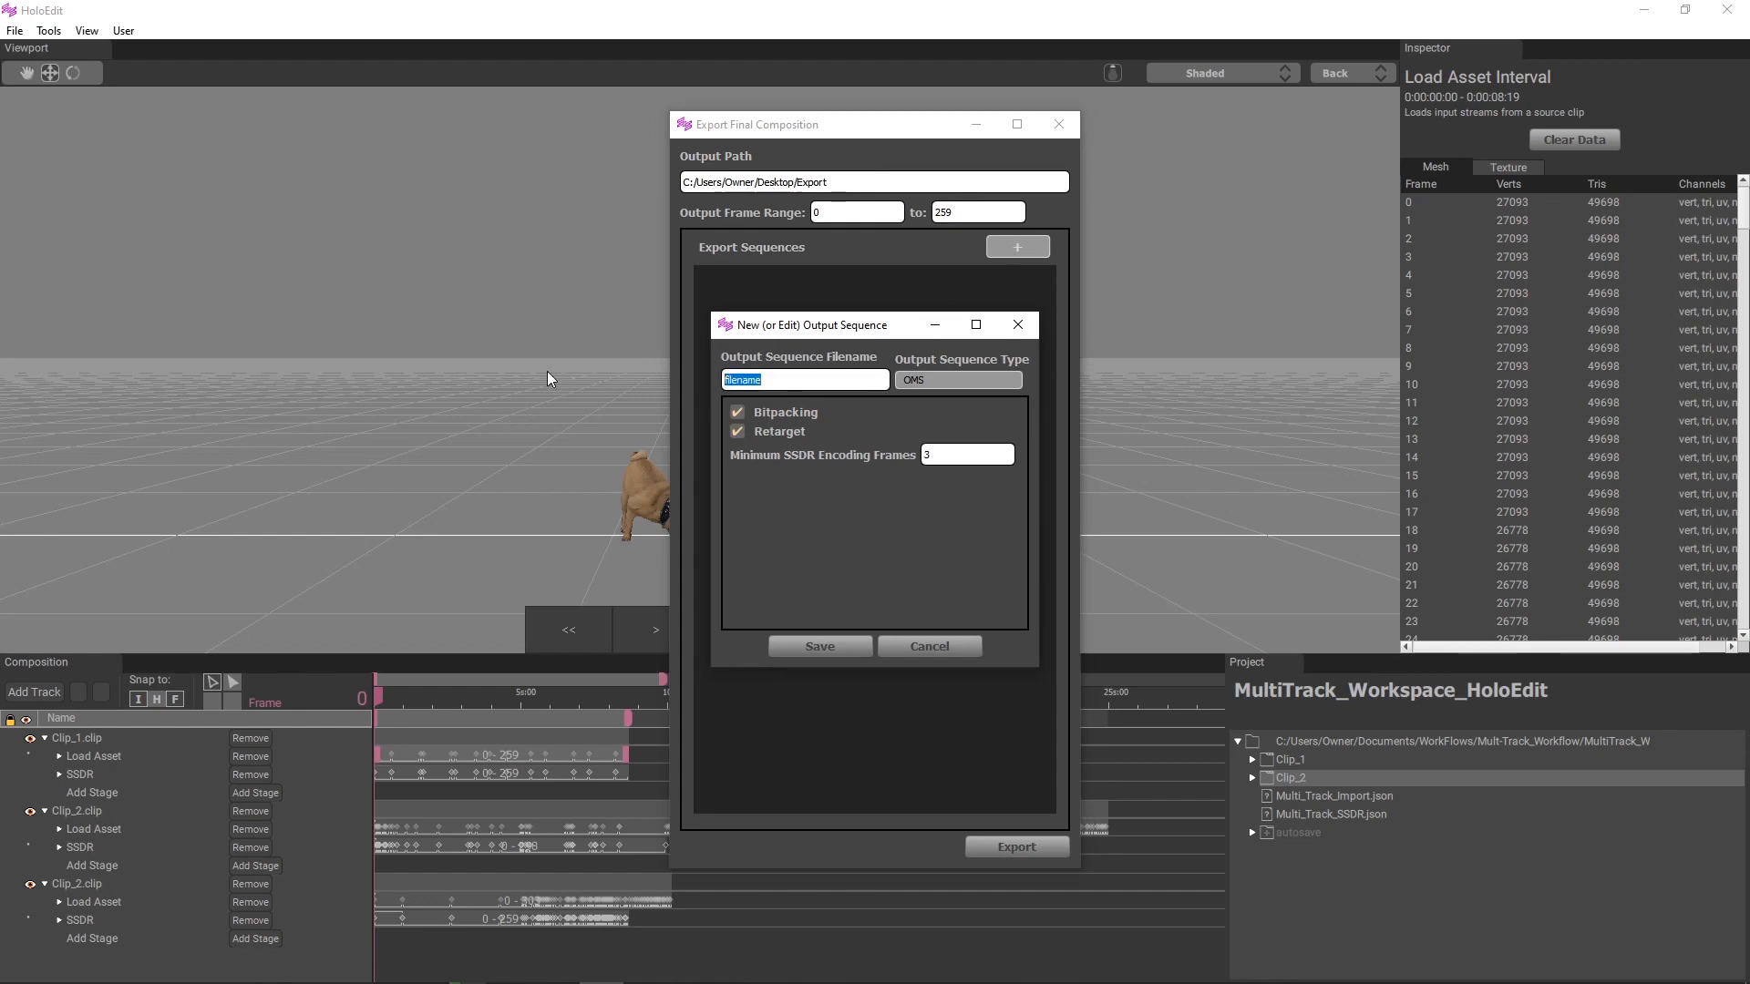
{"action": "type", "text": "mu"}
{"action": "key", "text": "BackSpace"}
{"action": "key", "text": "BackSpace"}
{"action": "type", "text": "Multitrack_OMS"}
{"action": "left_click", "coordinate": [935, 377]}
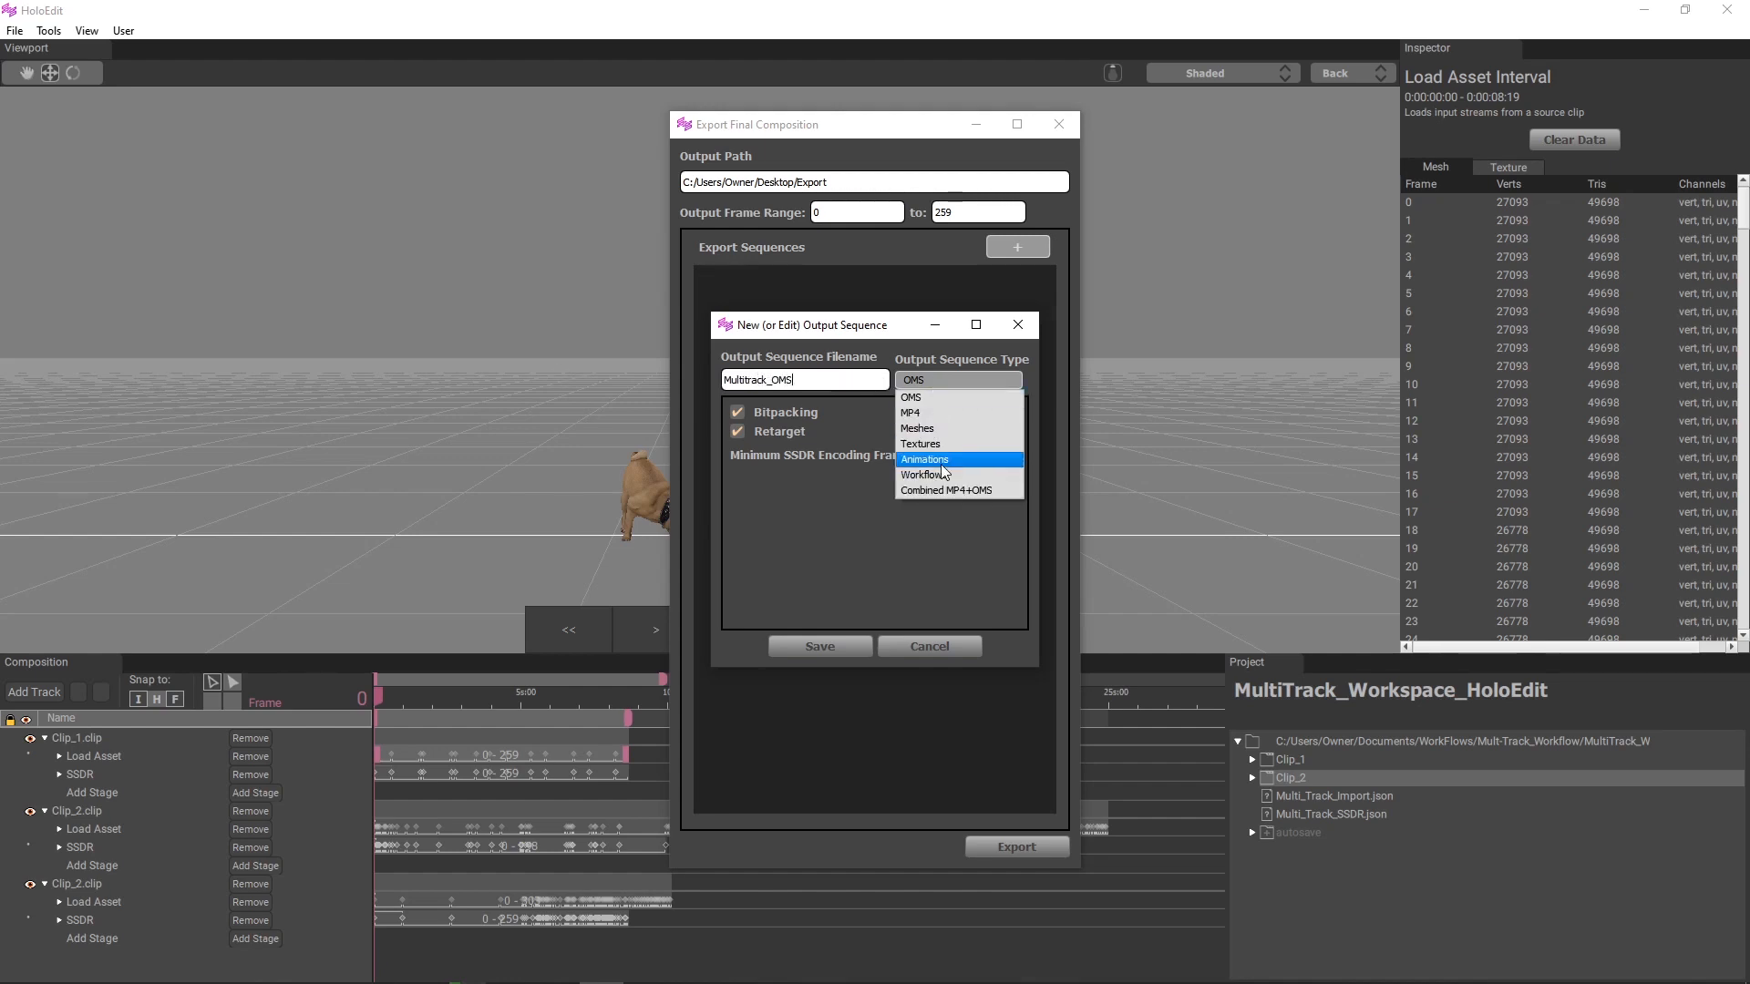
{"action": "left_click", "coordinate": [1009, 491]}
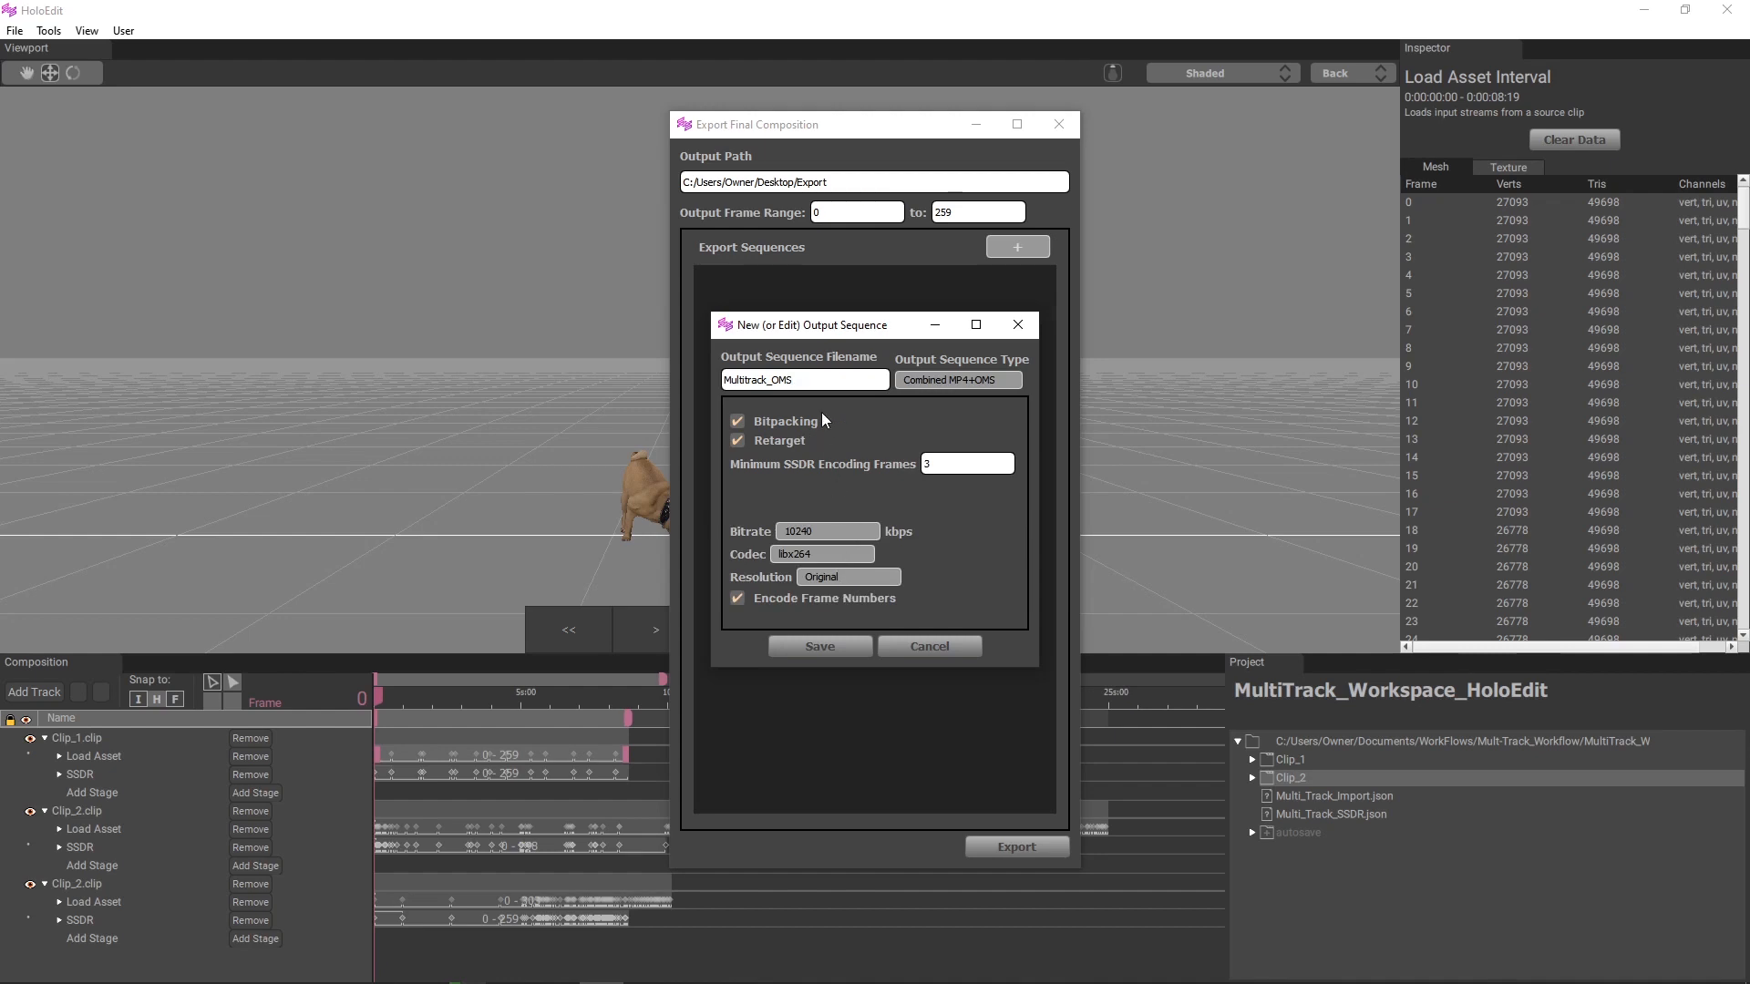
Give the sequence a custom resolution of 1024 x 1024, save it, and export the composition
{"action": "left_click", "coordinate": [878, 572]}
{"action": "left_click", "coordinate": [860, 603]}
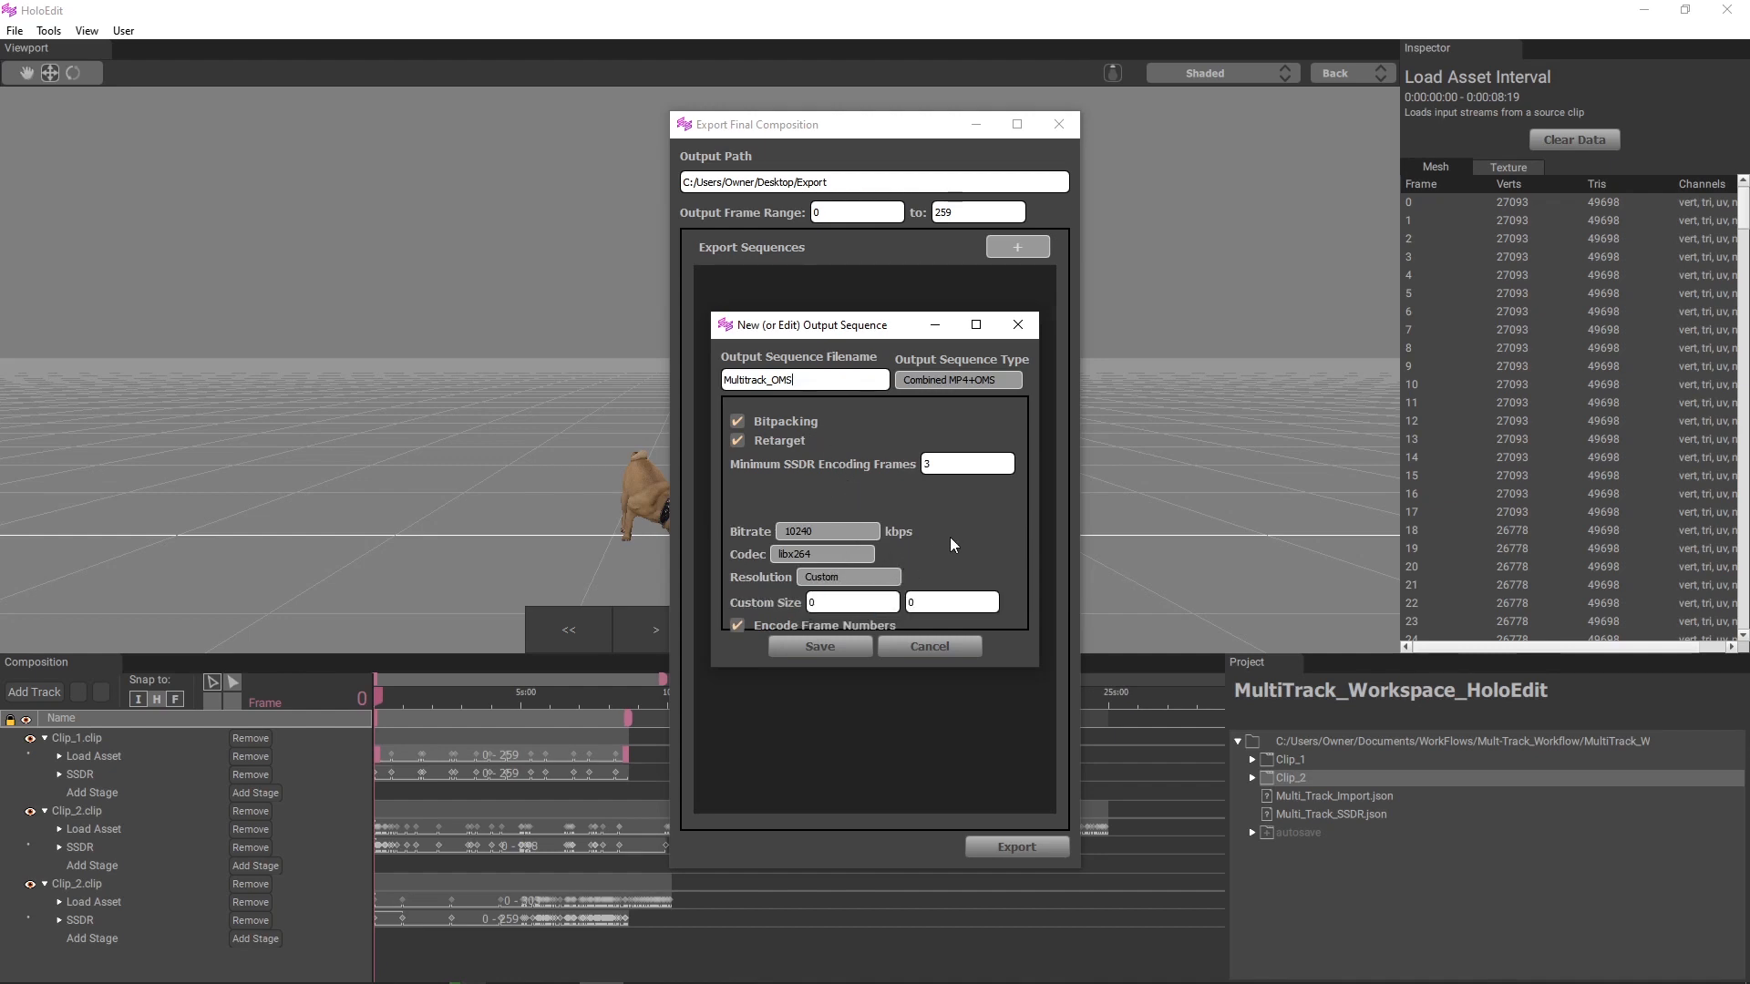
{"action": "left_click_drag", "start_coordinate": [1006, 670], "coordinate": [1002, 720]}
{"action": "left_click", "coordinate": [860, 627]}
{"action": "type", "text": "1024"}
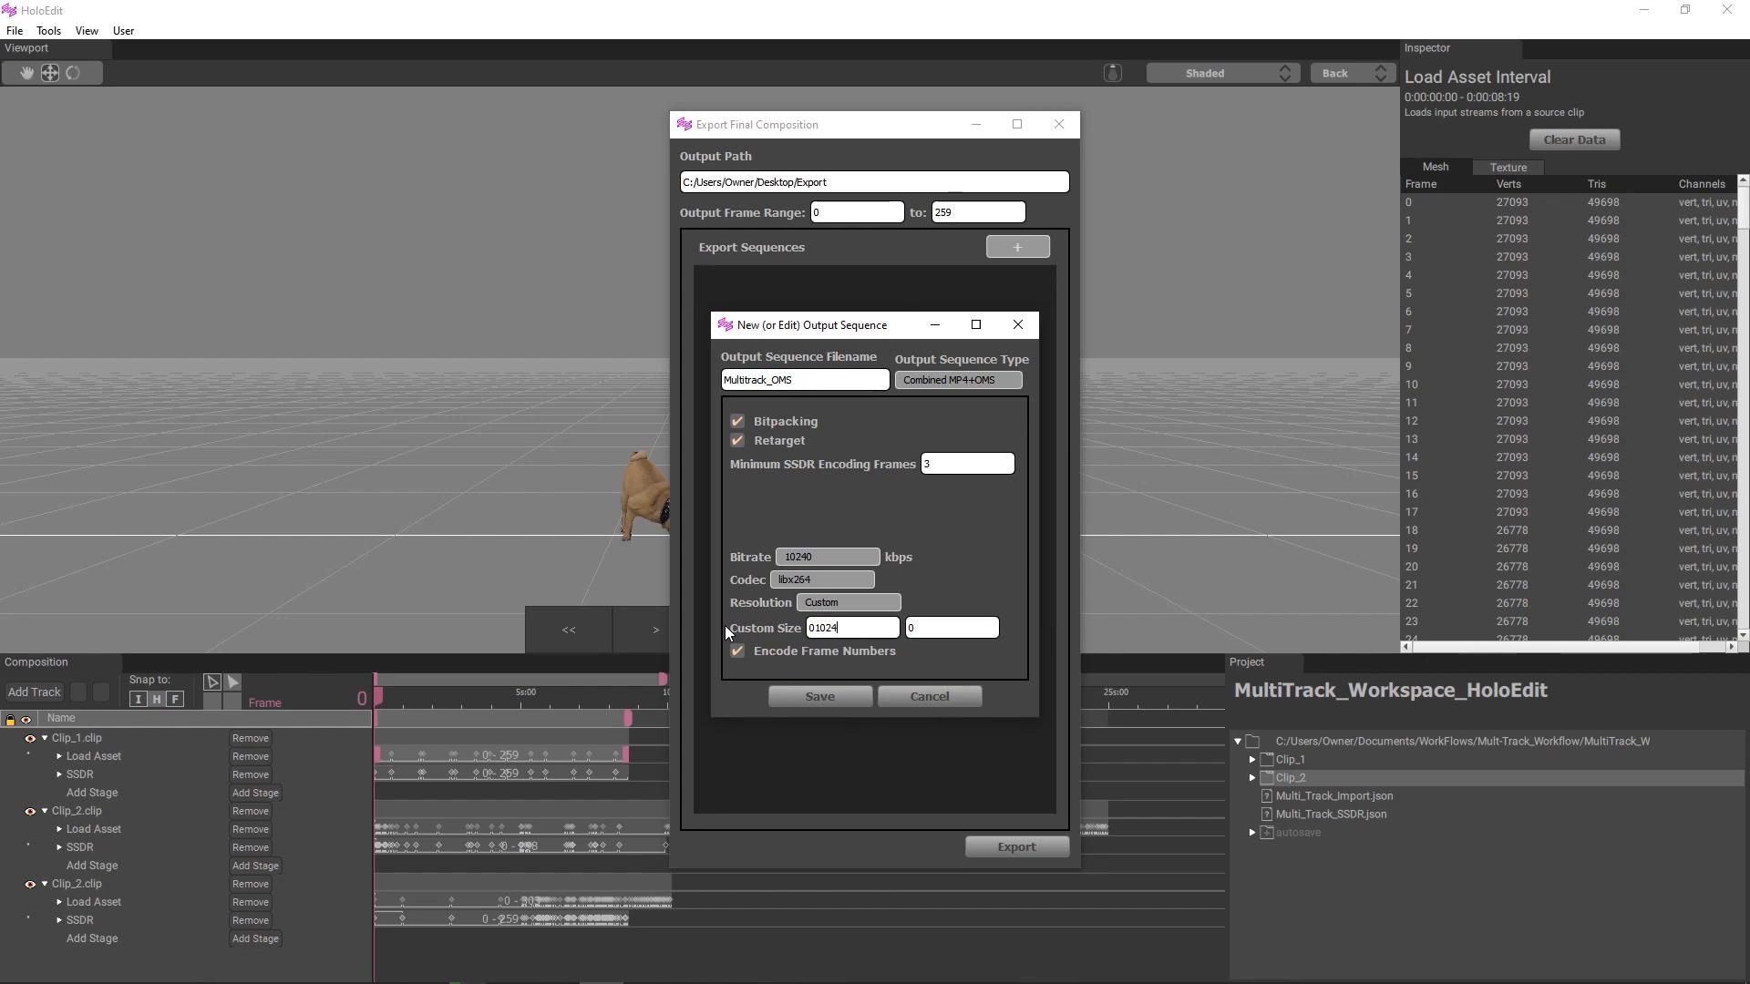
{"action": "key", "text": "Left"}
{"action": "key", "text": "Delete"}
{"action": "key", "text": "BackSpace"}
{"action": "type", "text": "1024"}
{"action": "left_click", "coordinate": [820, 694]}
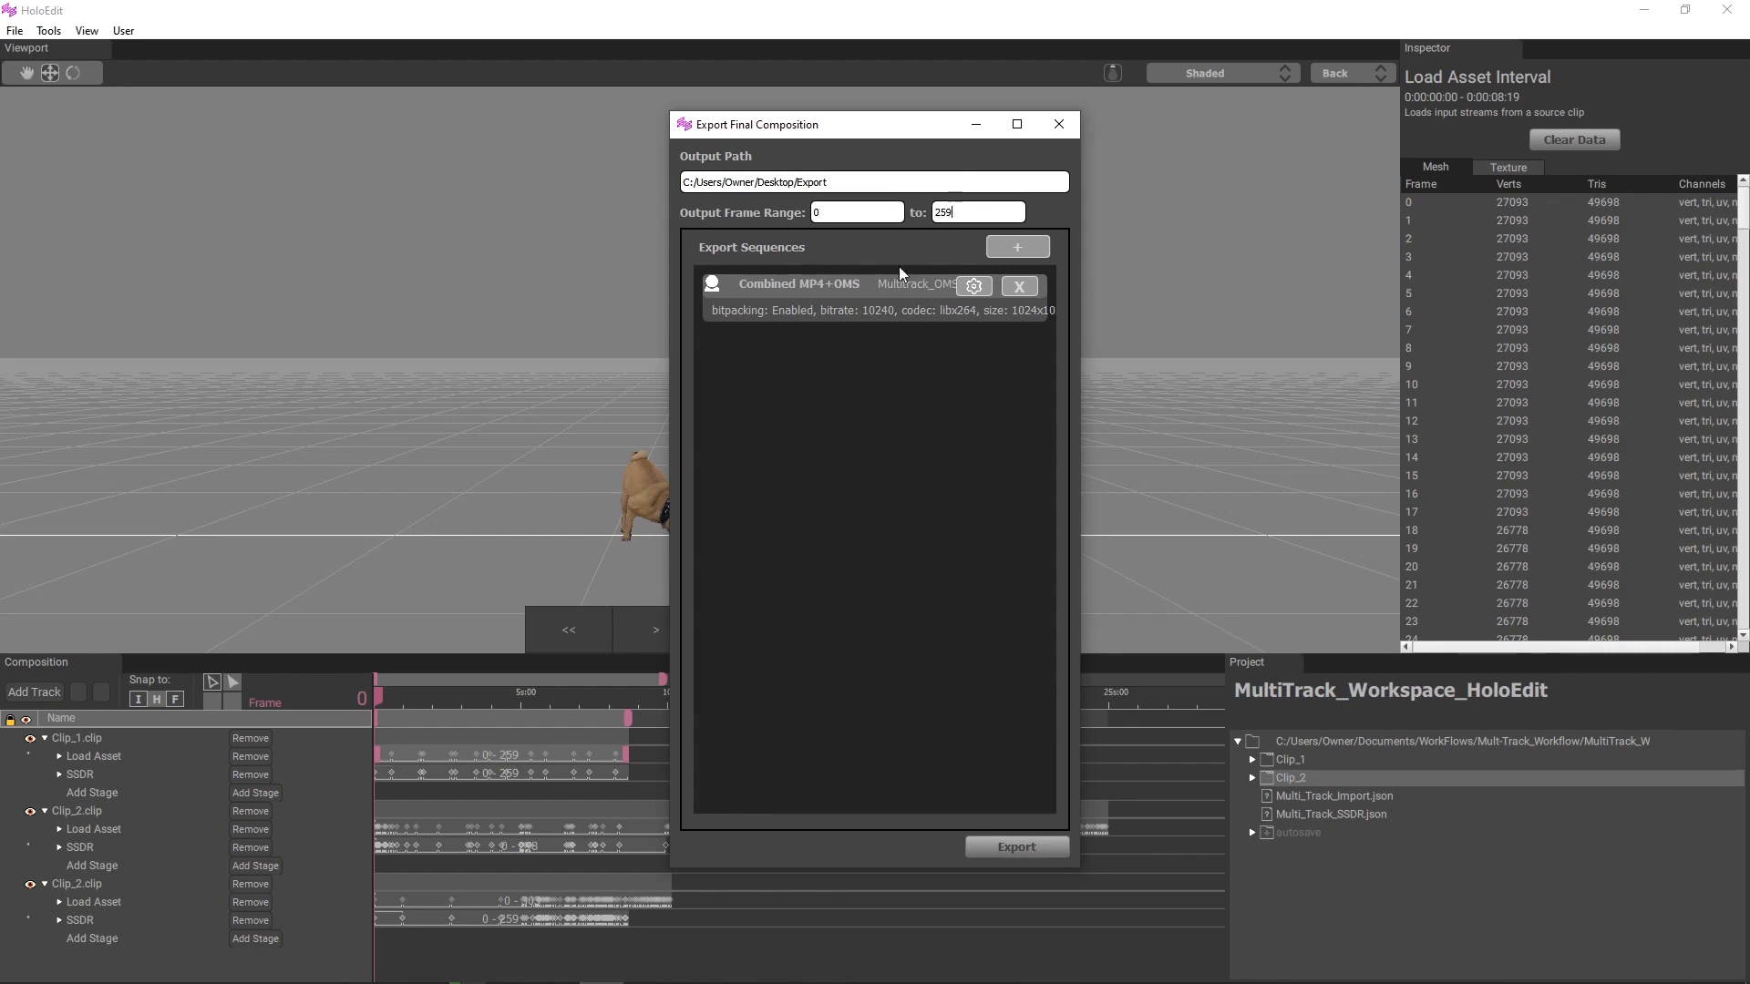
{"action": "left_click", "coordinate": [1053, 842]}
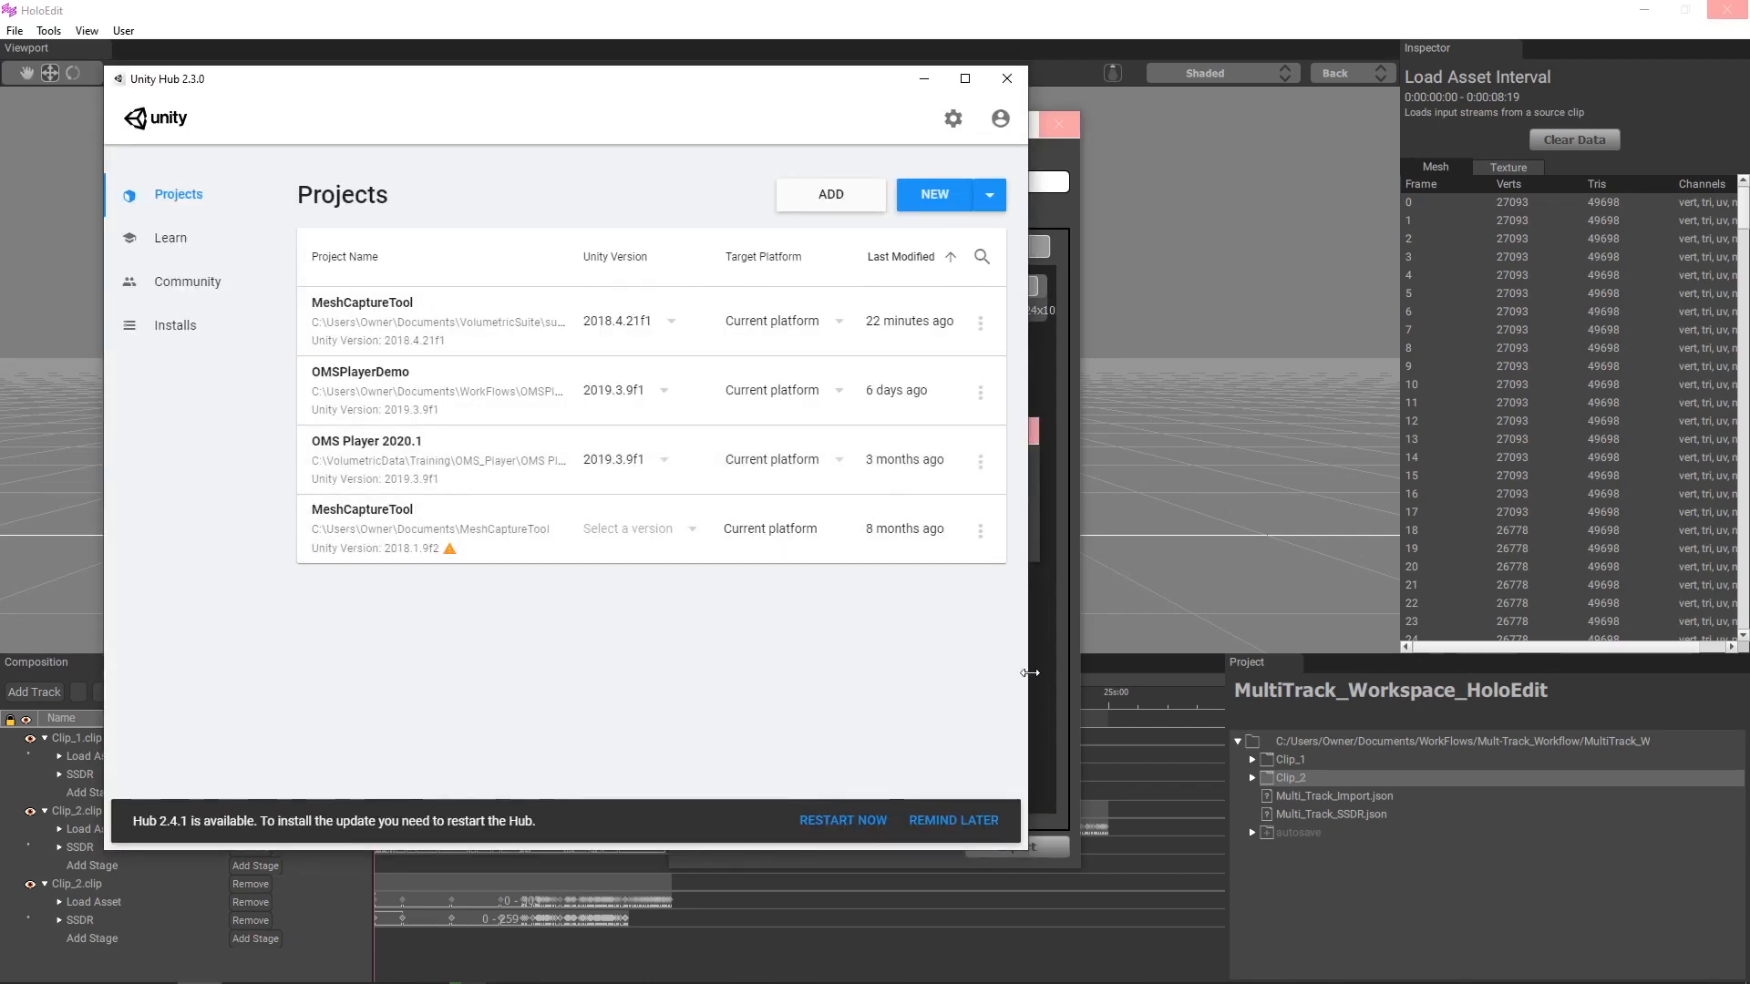
Switch to Unity Hub, create a 3D project named MultiTrack_Workflow, and maximise its editor window
{"action": "left_click", "coordinate": [937, 194]}
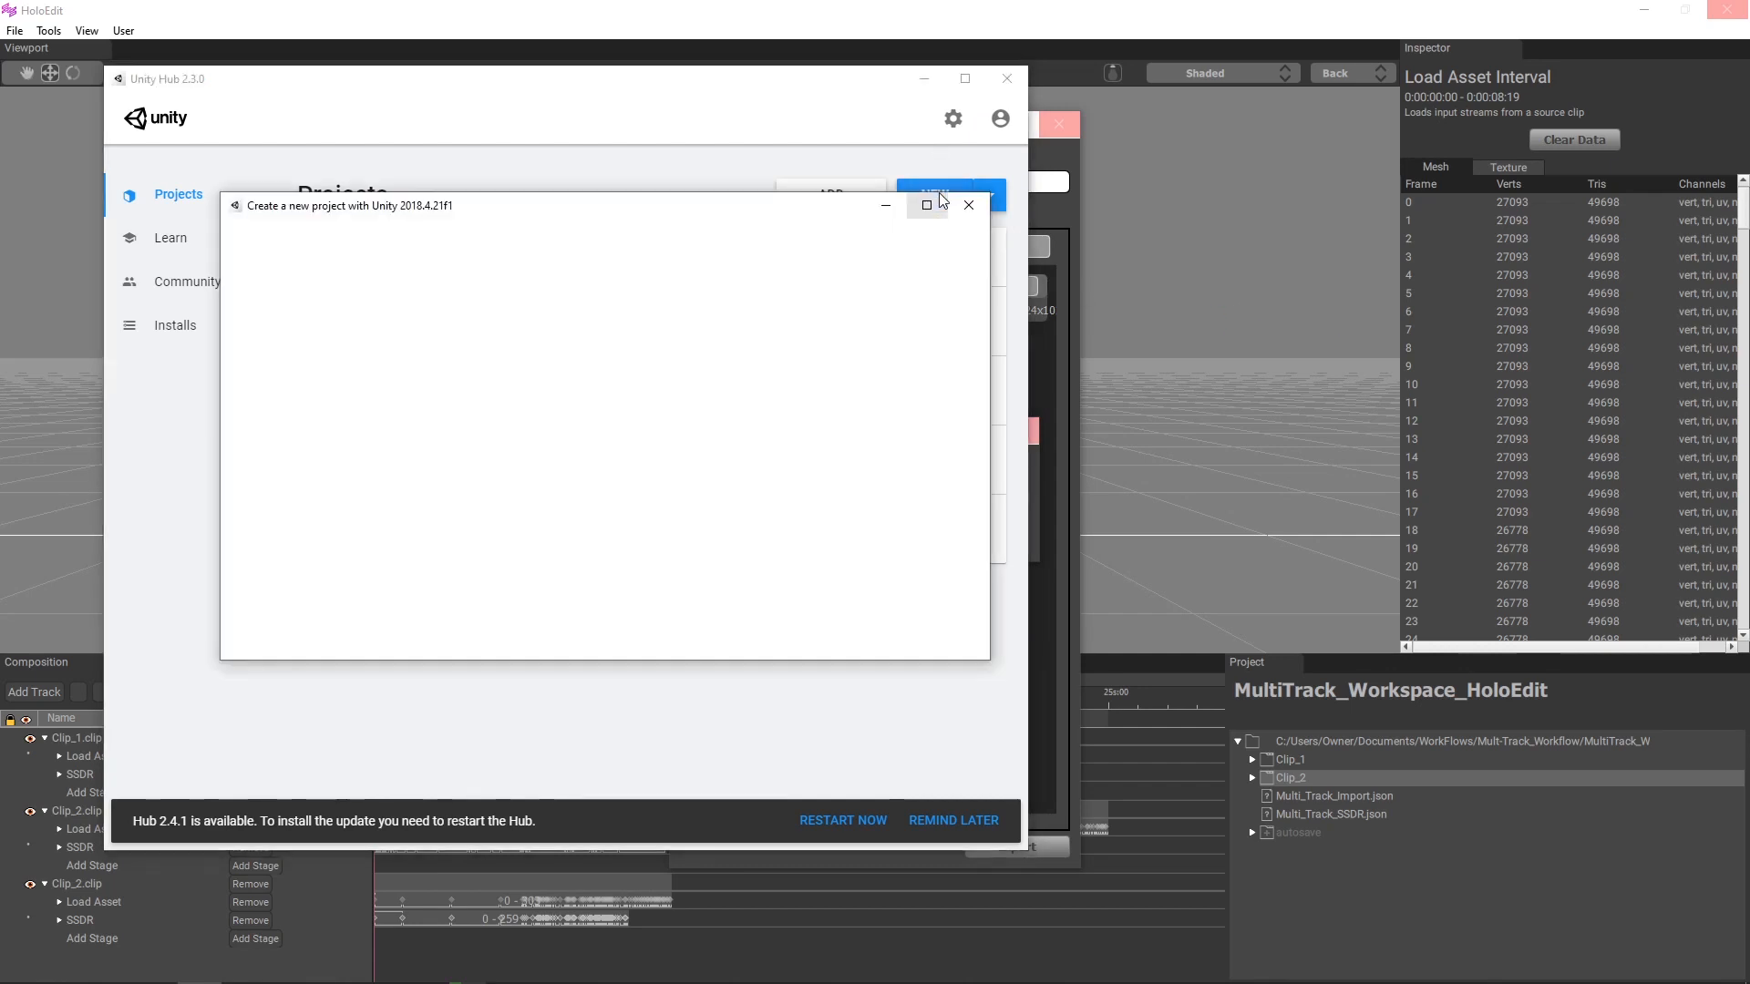
{"action": "triple_click", "coordinate": [765, 304]}
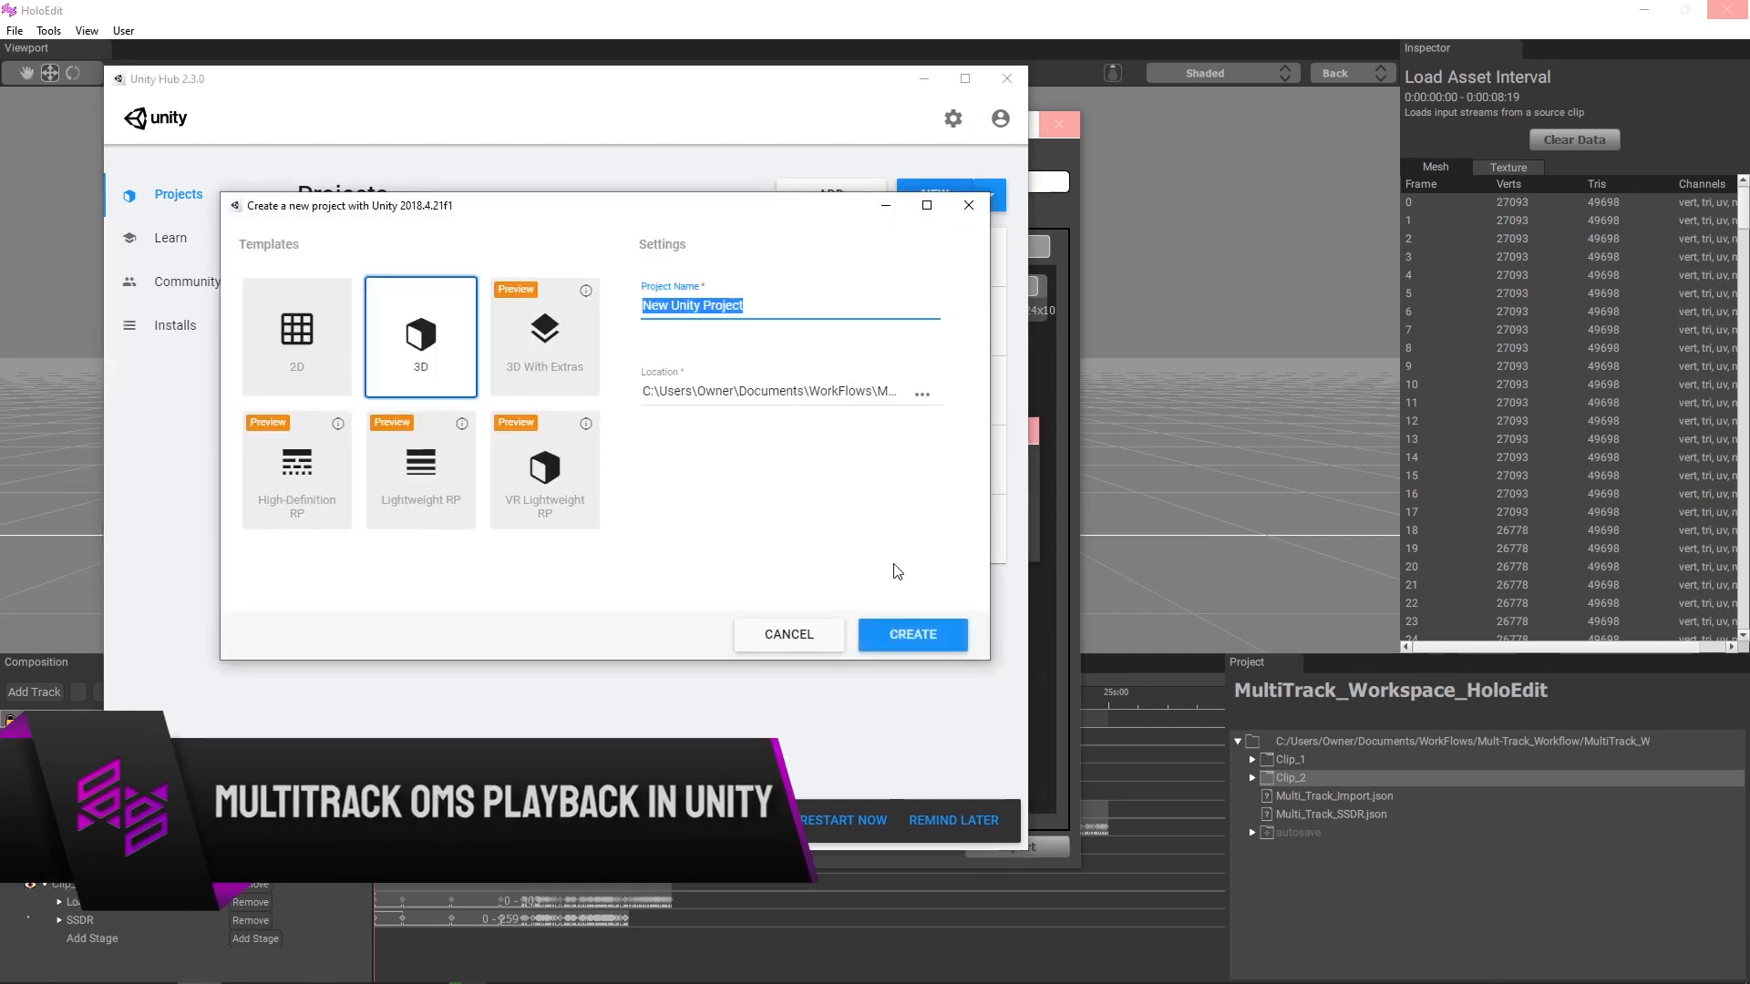
{"action": "key", "text": "ctrl+v"}
{"action": "left_click", "coordinate": [922, 394]}
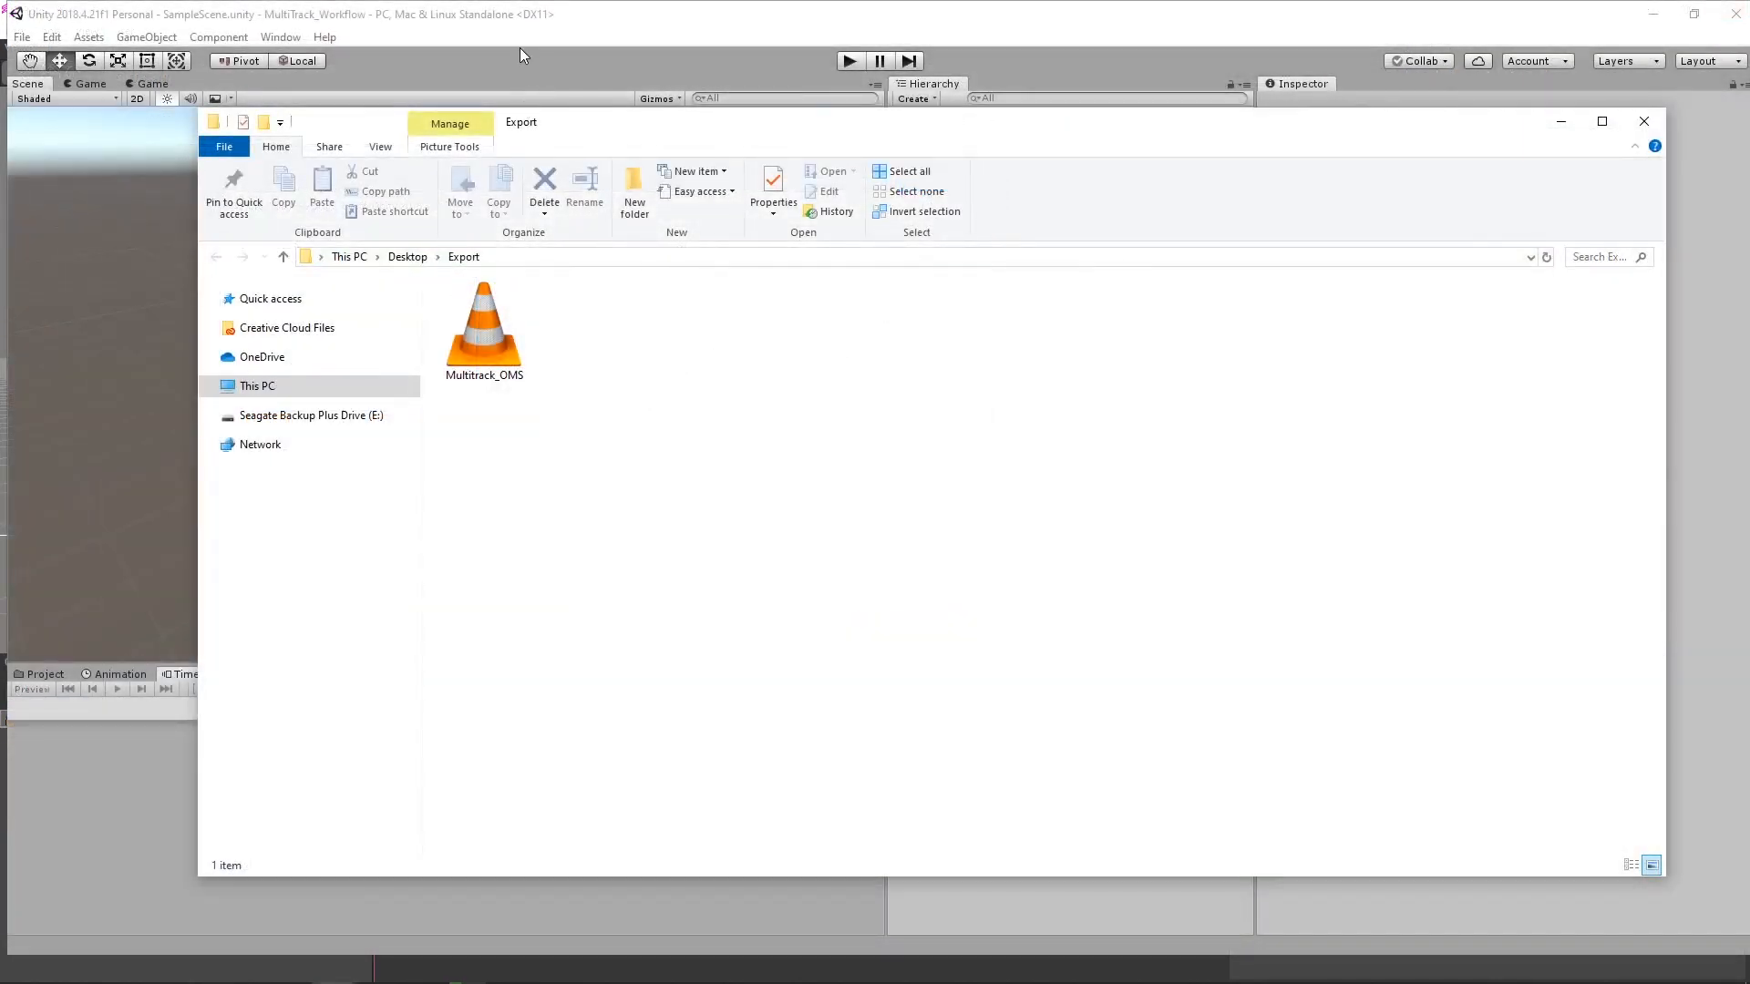
{"action": "left_click", "coordinate": [513, 25]}
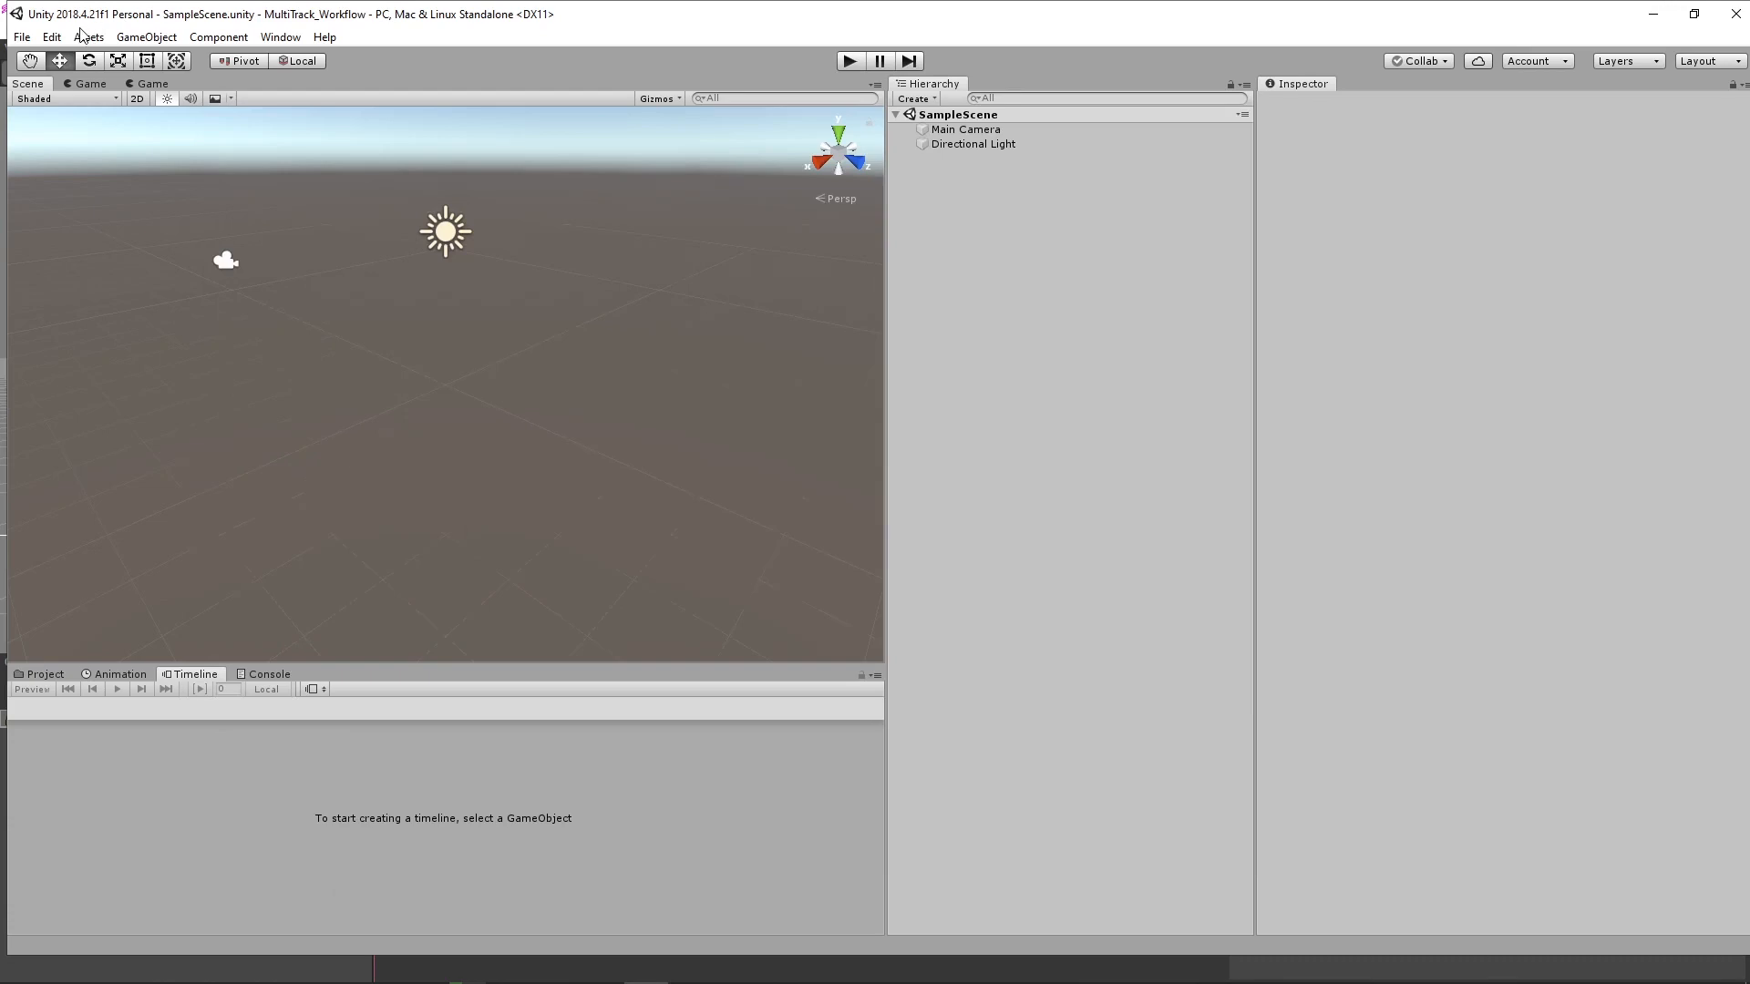
{"action": "double_click", "coordinate": [113, 9]}
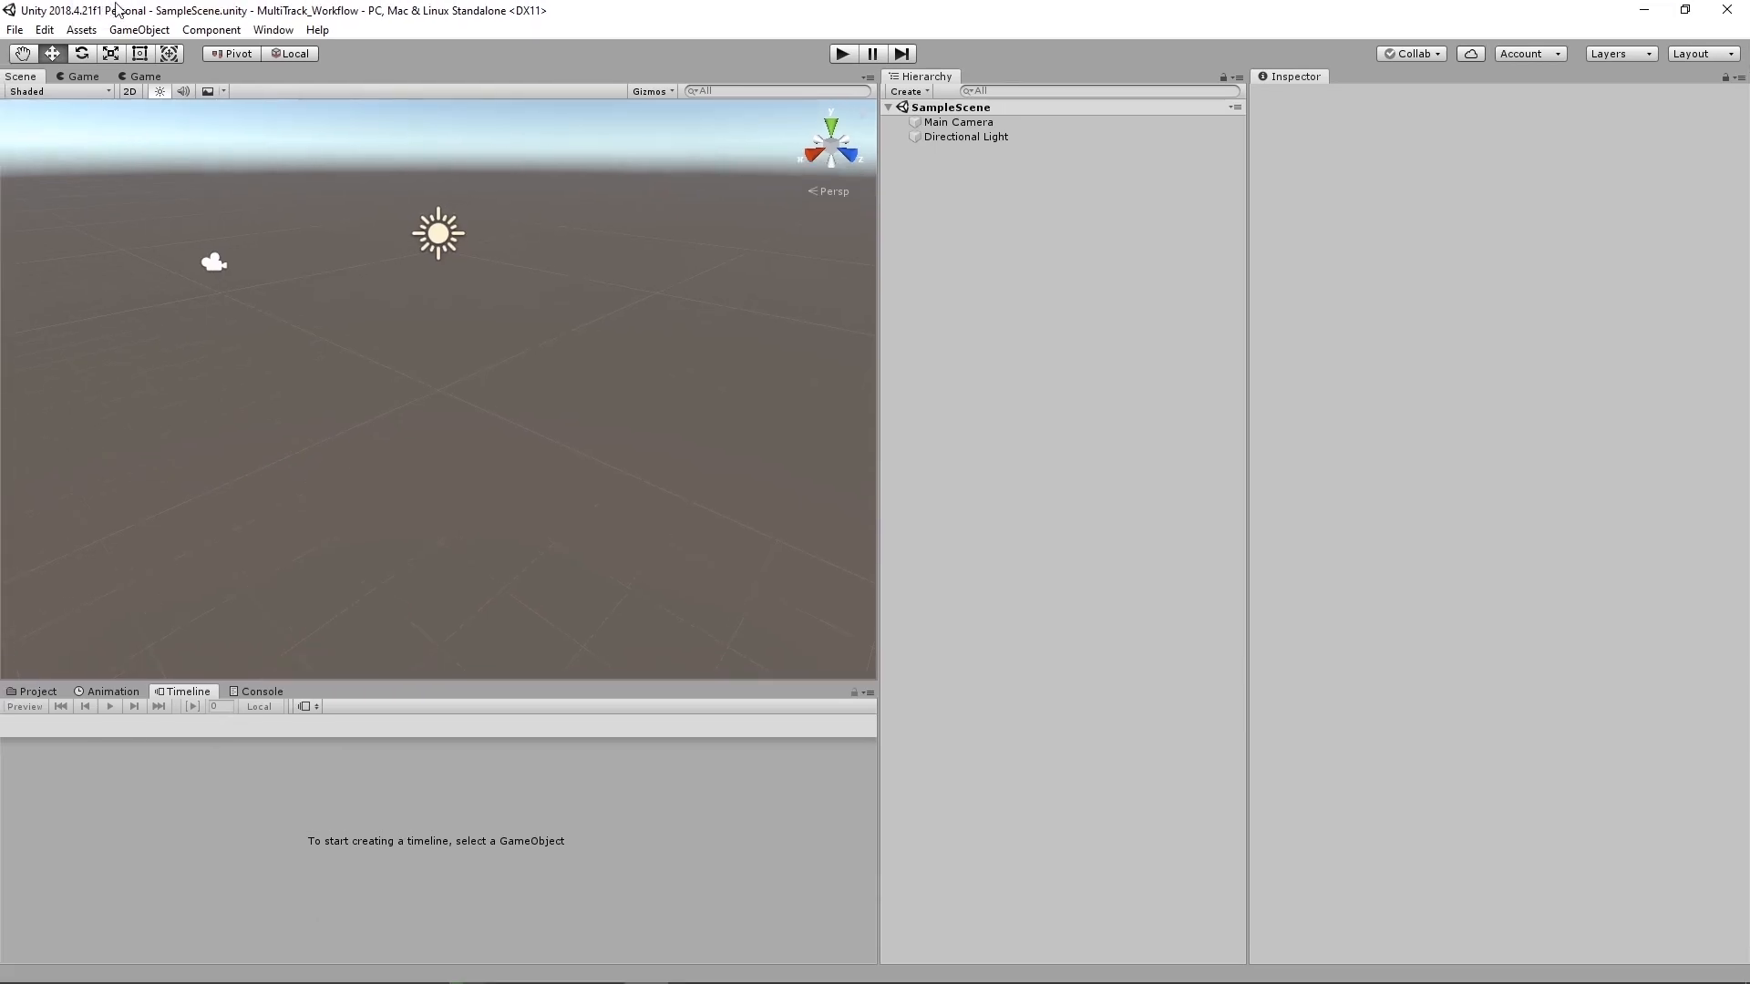
Import the custom package OMS MultiTrack Example WorkFlow into the project
{"action": "left_click", "coordinate": [46, 30]}
{"action": "mouse_move", "coordinate": [81, 31]}
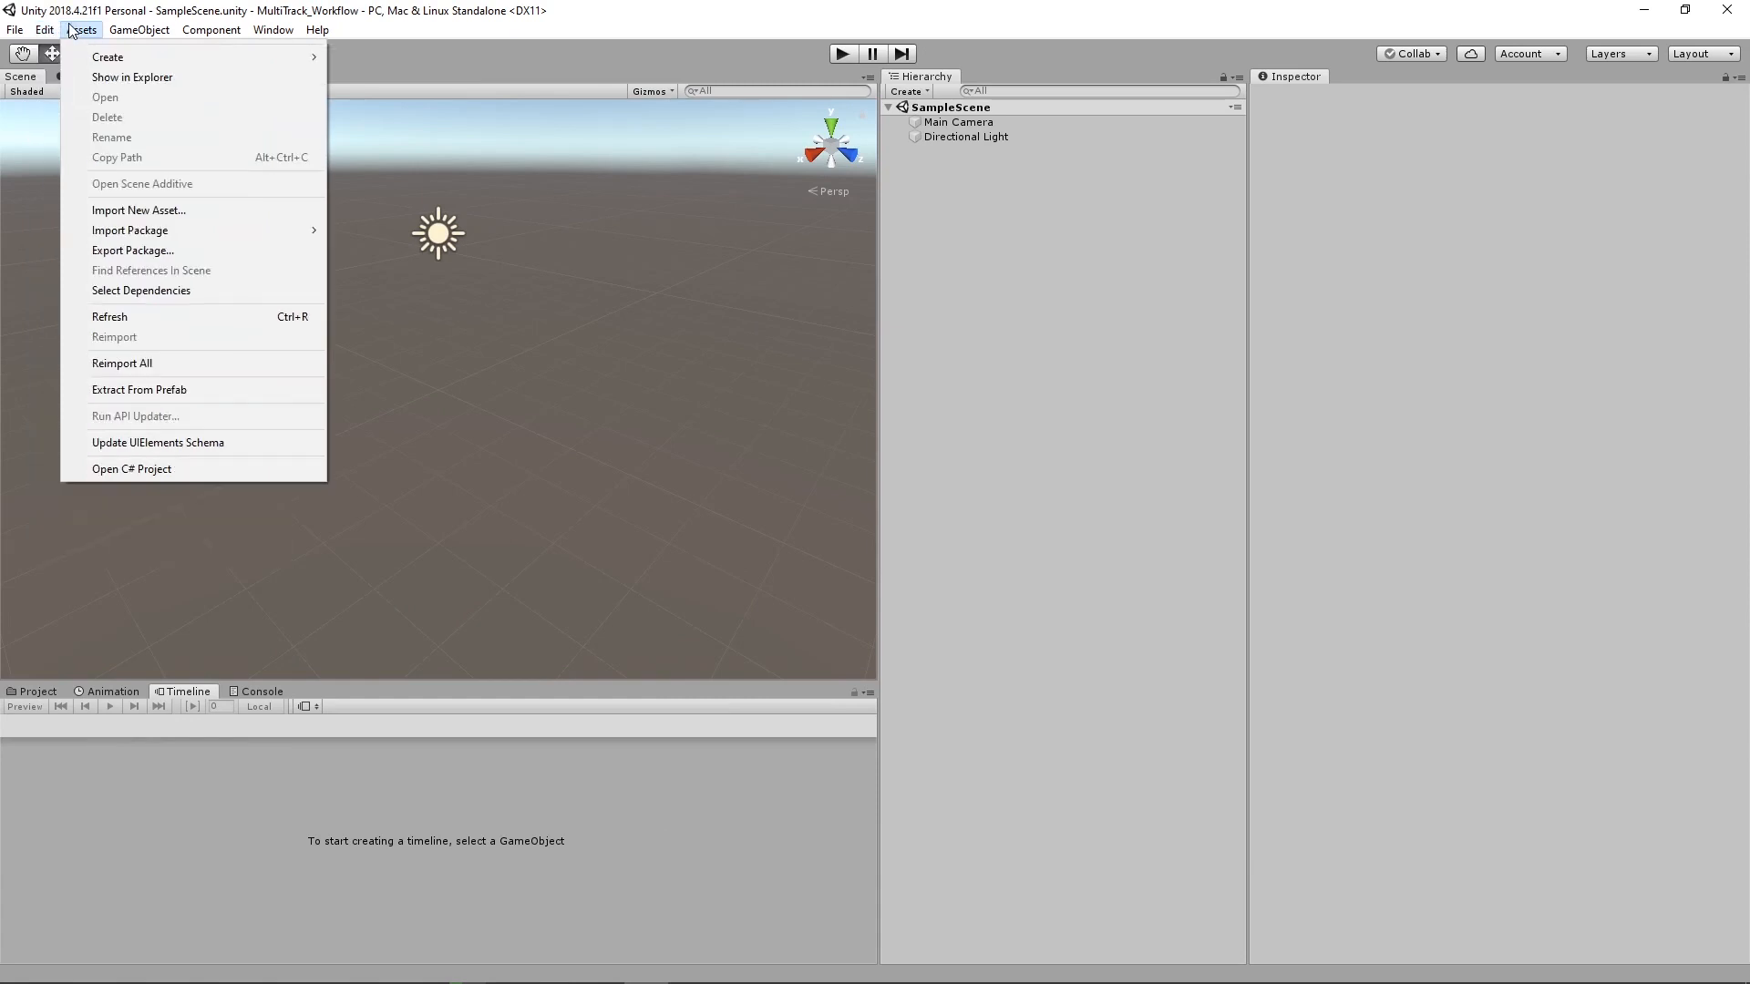
{"action": "mouse_move", "coordinate": [188, 237]}
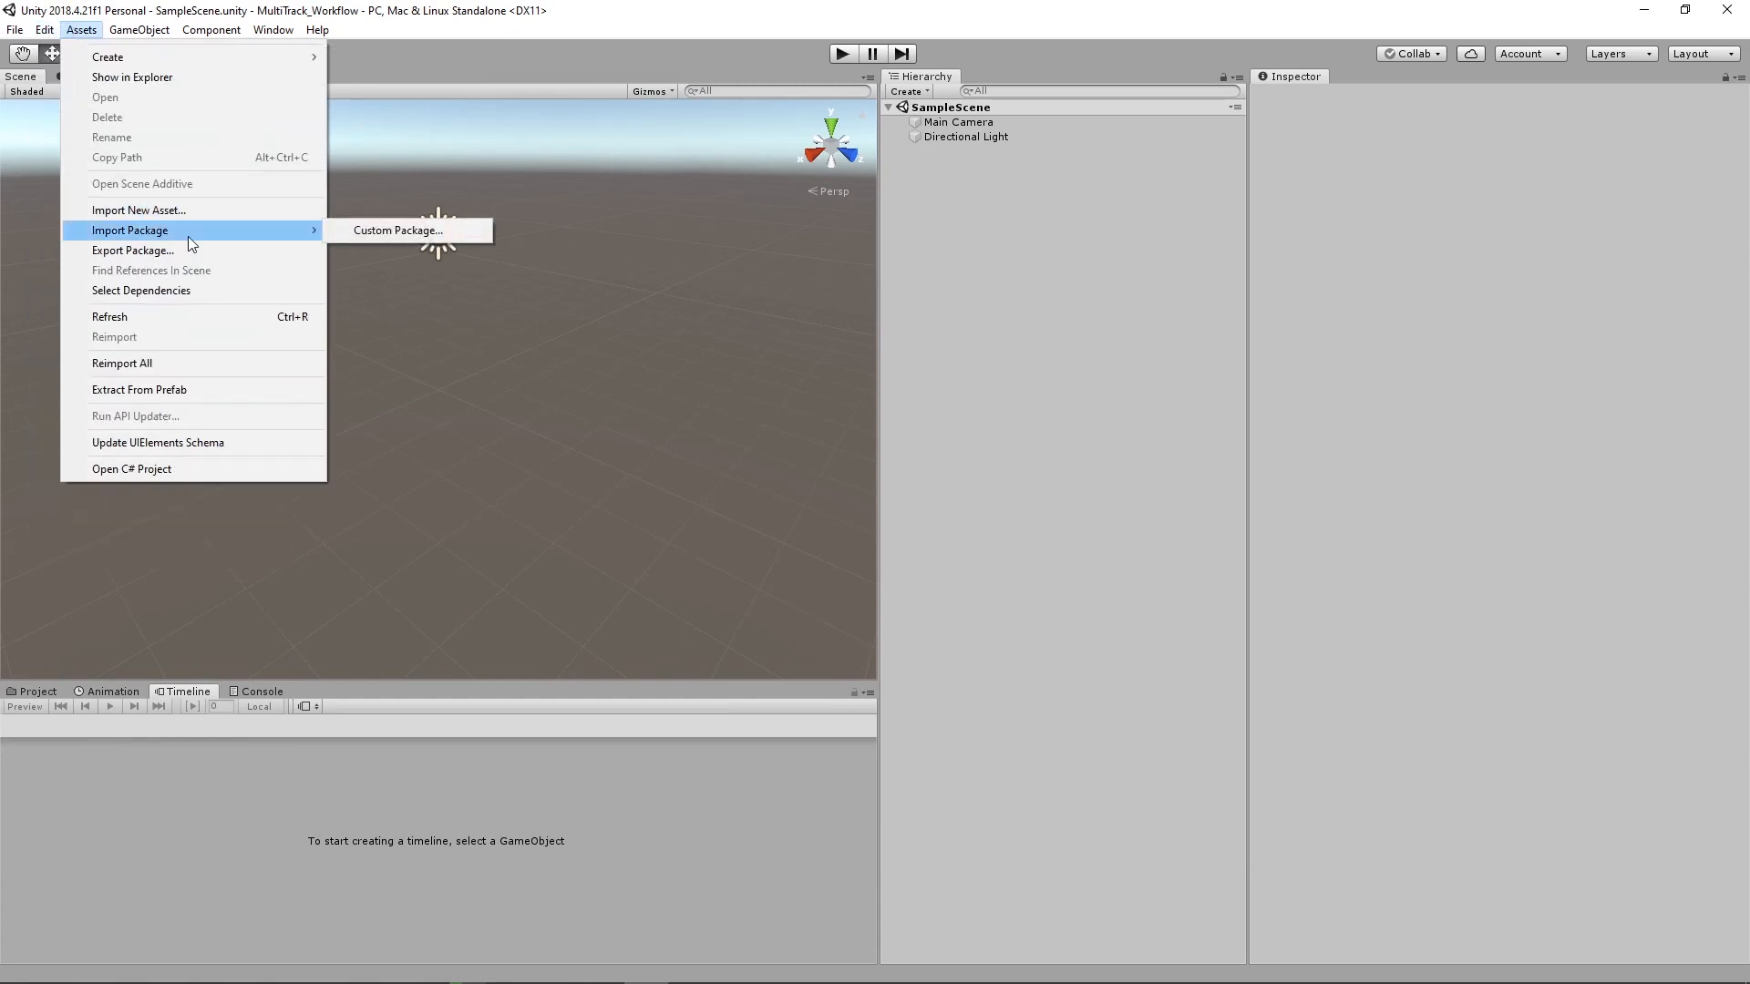
{"action": "left_click", "coordinate": [405, 228]}
{"action": "left_click", "coordinate": [412, 186]}
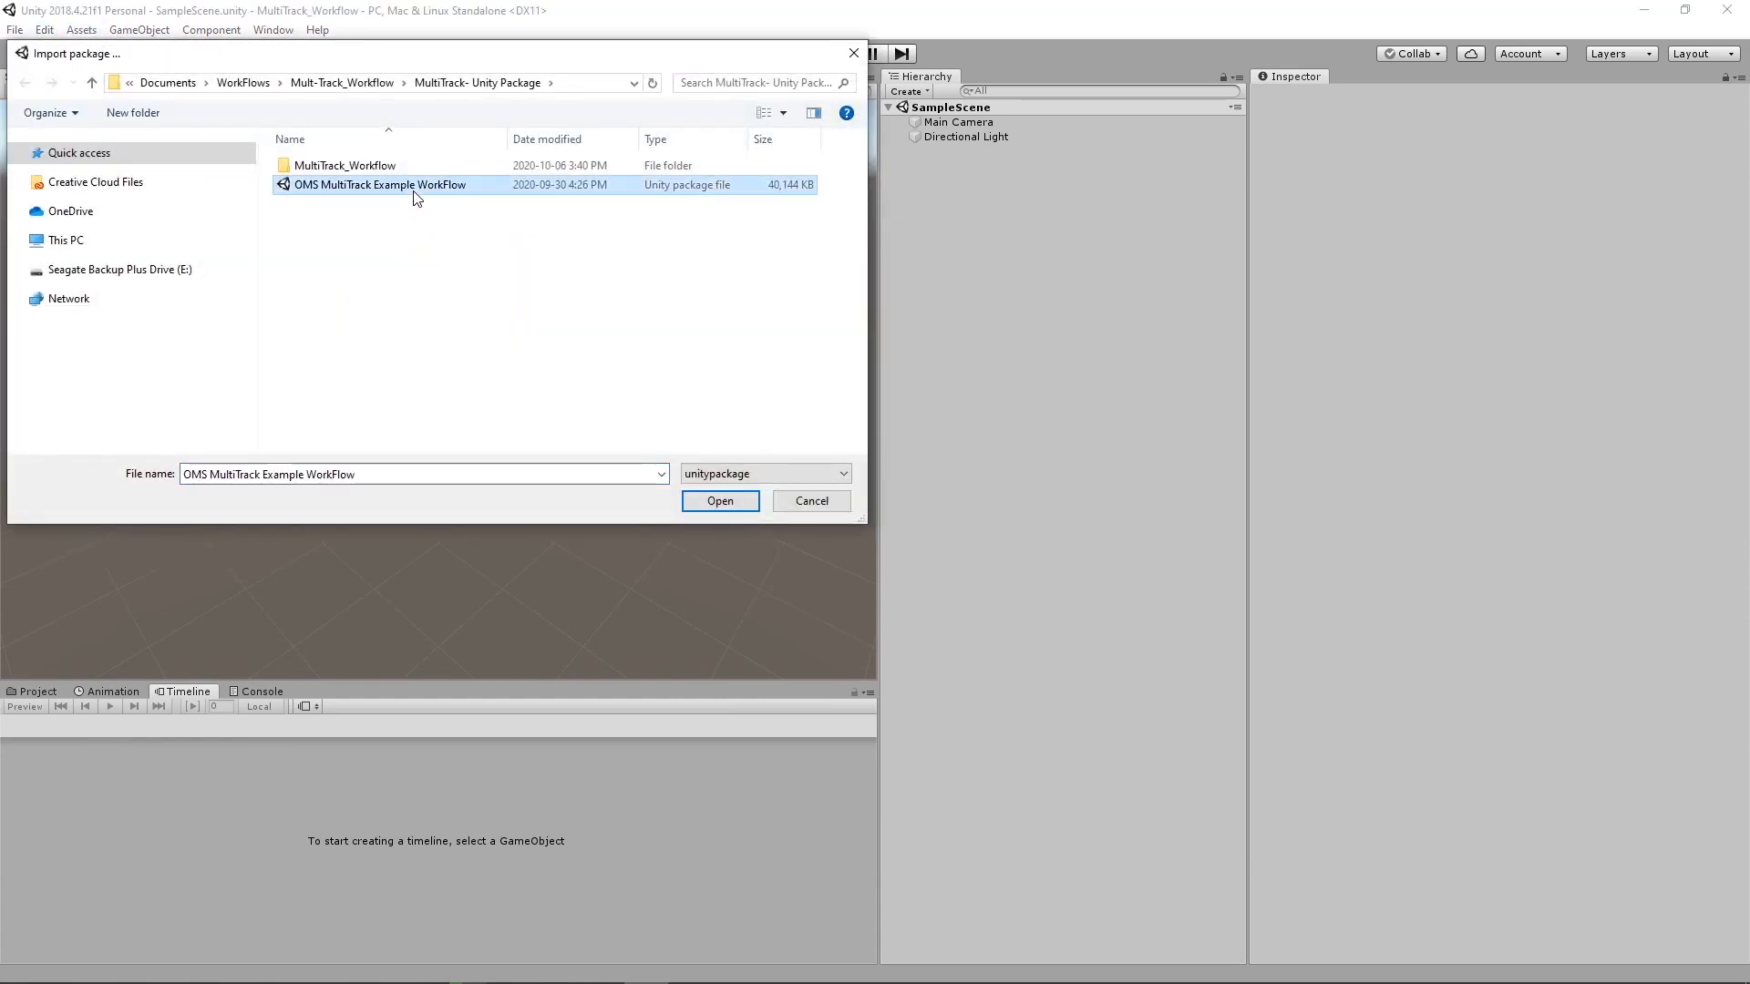
{"action": "left_click", "coordinate": [707, 503]}
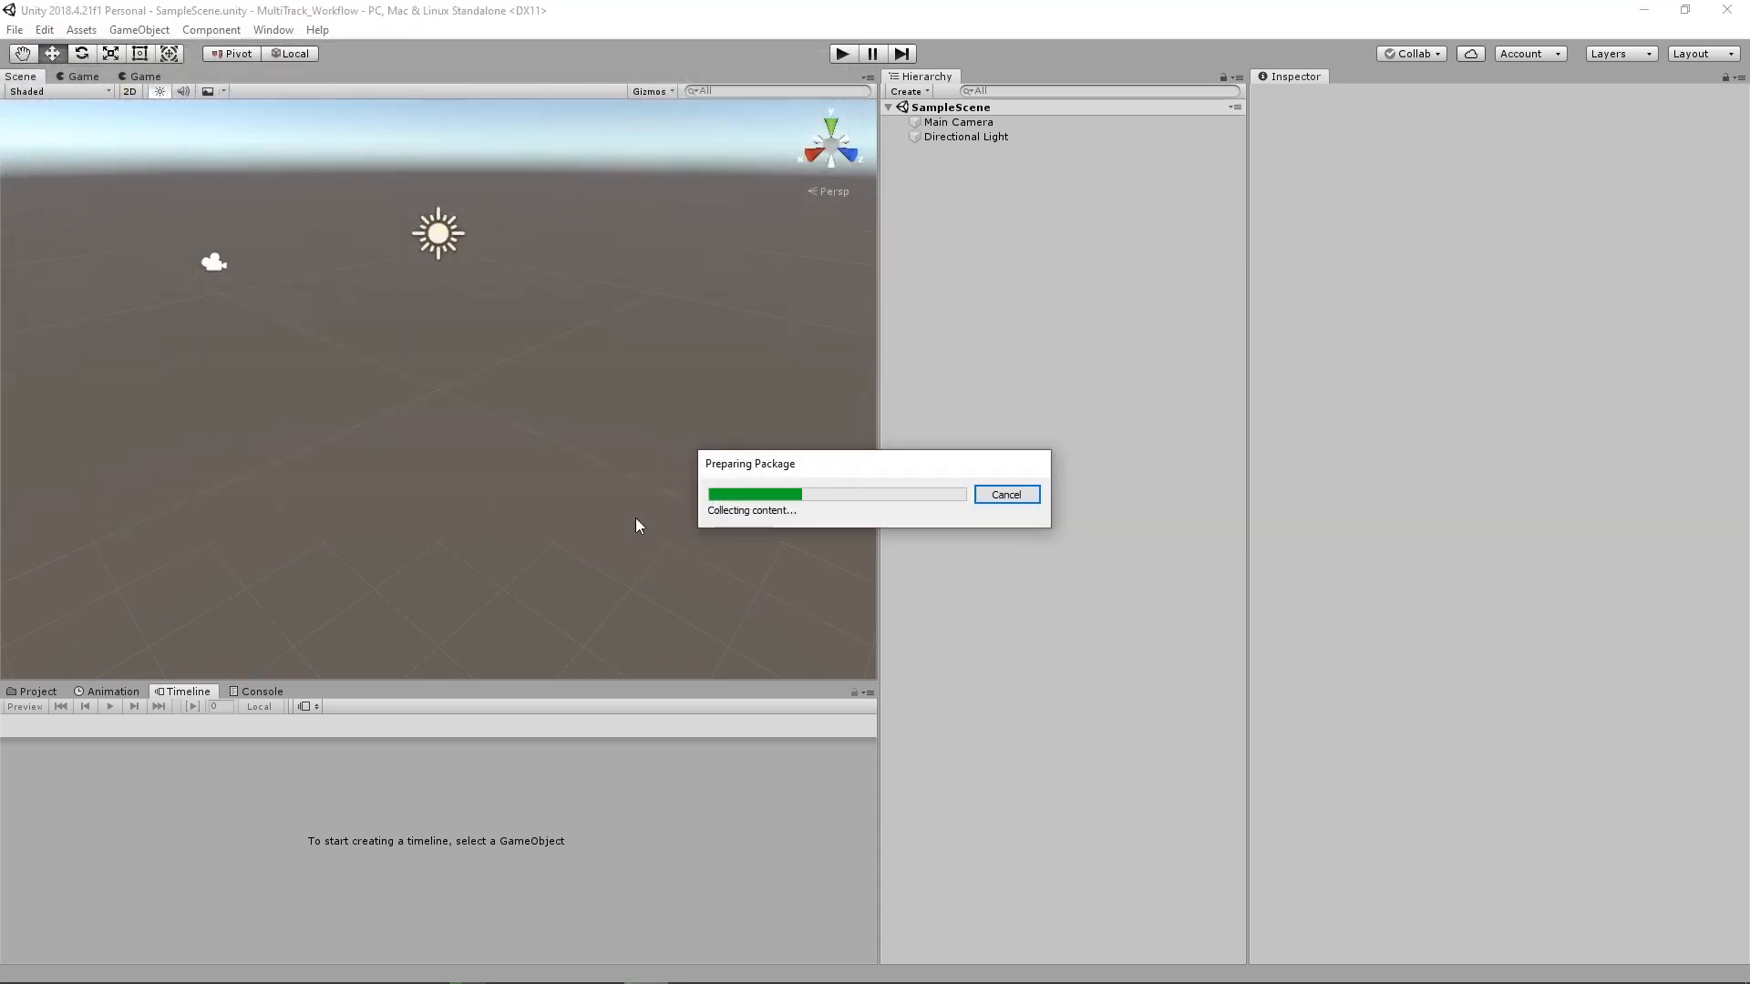
{"action": "left_click", "coordinate": [303, 517]}
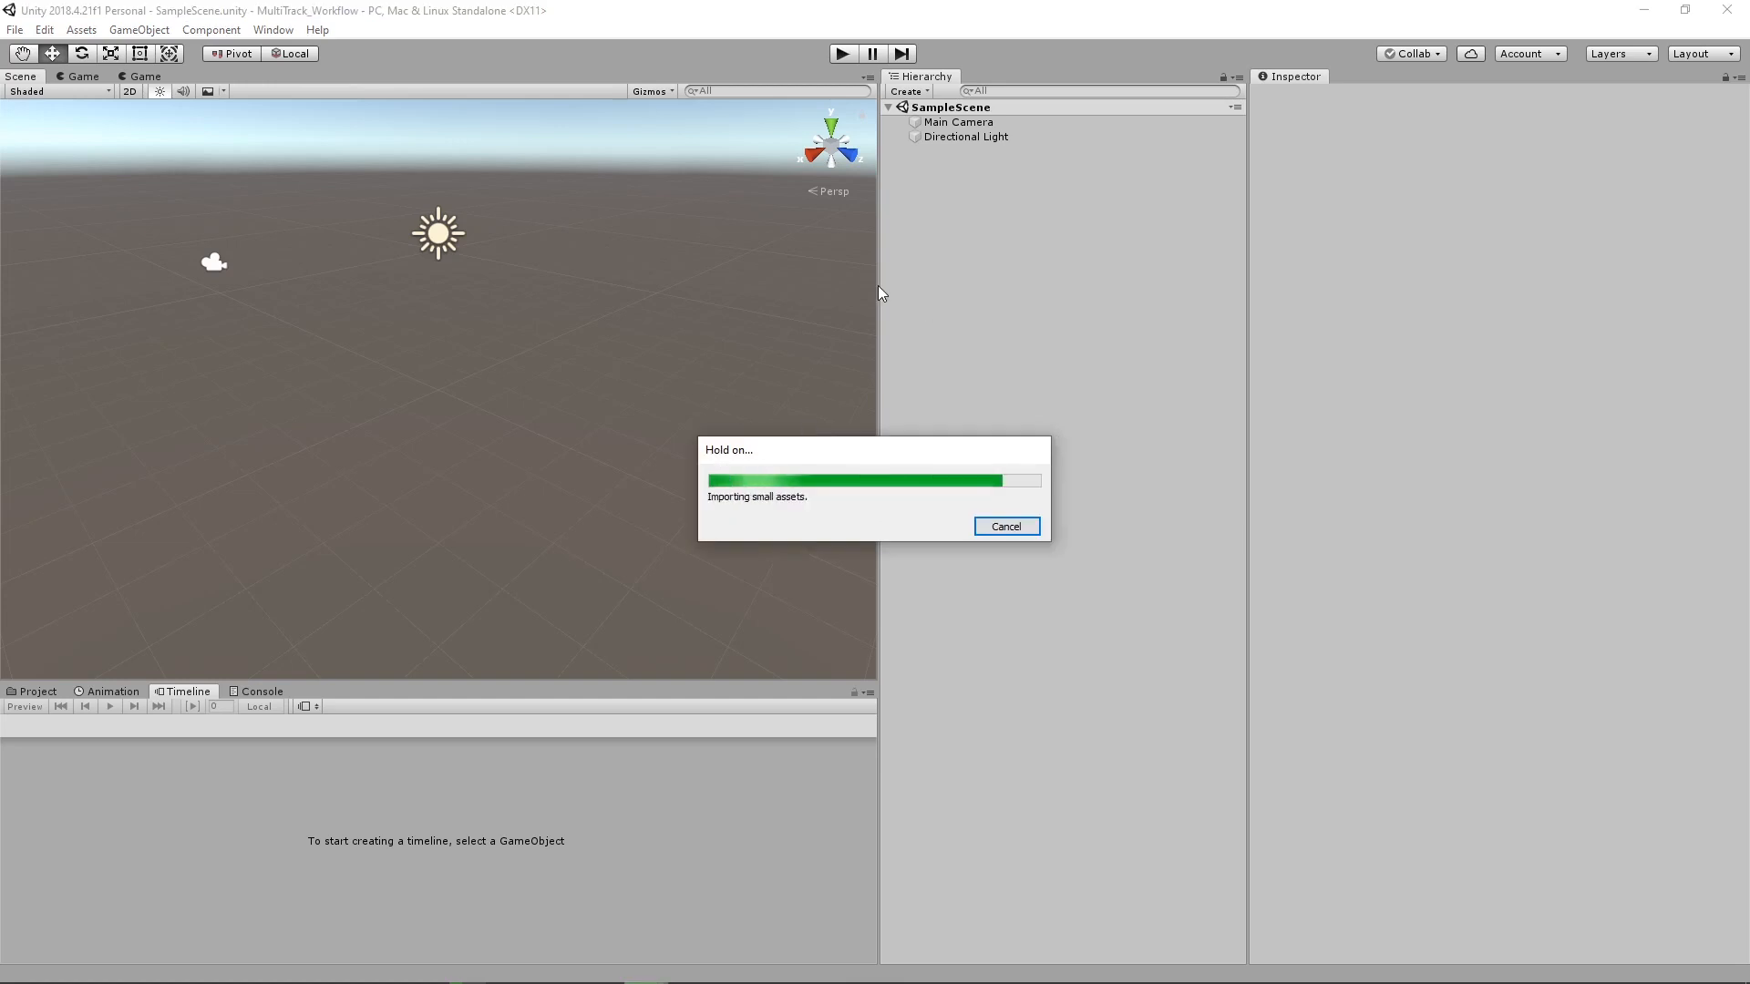
{"action": "left_click", "coordinate": [927, 539]}
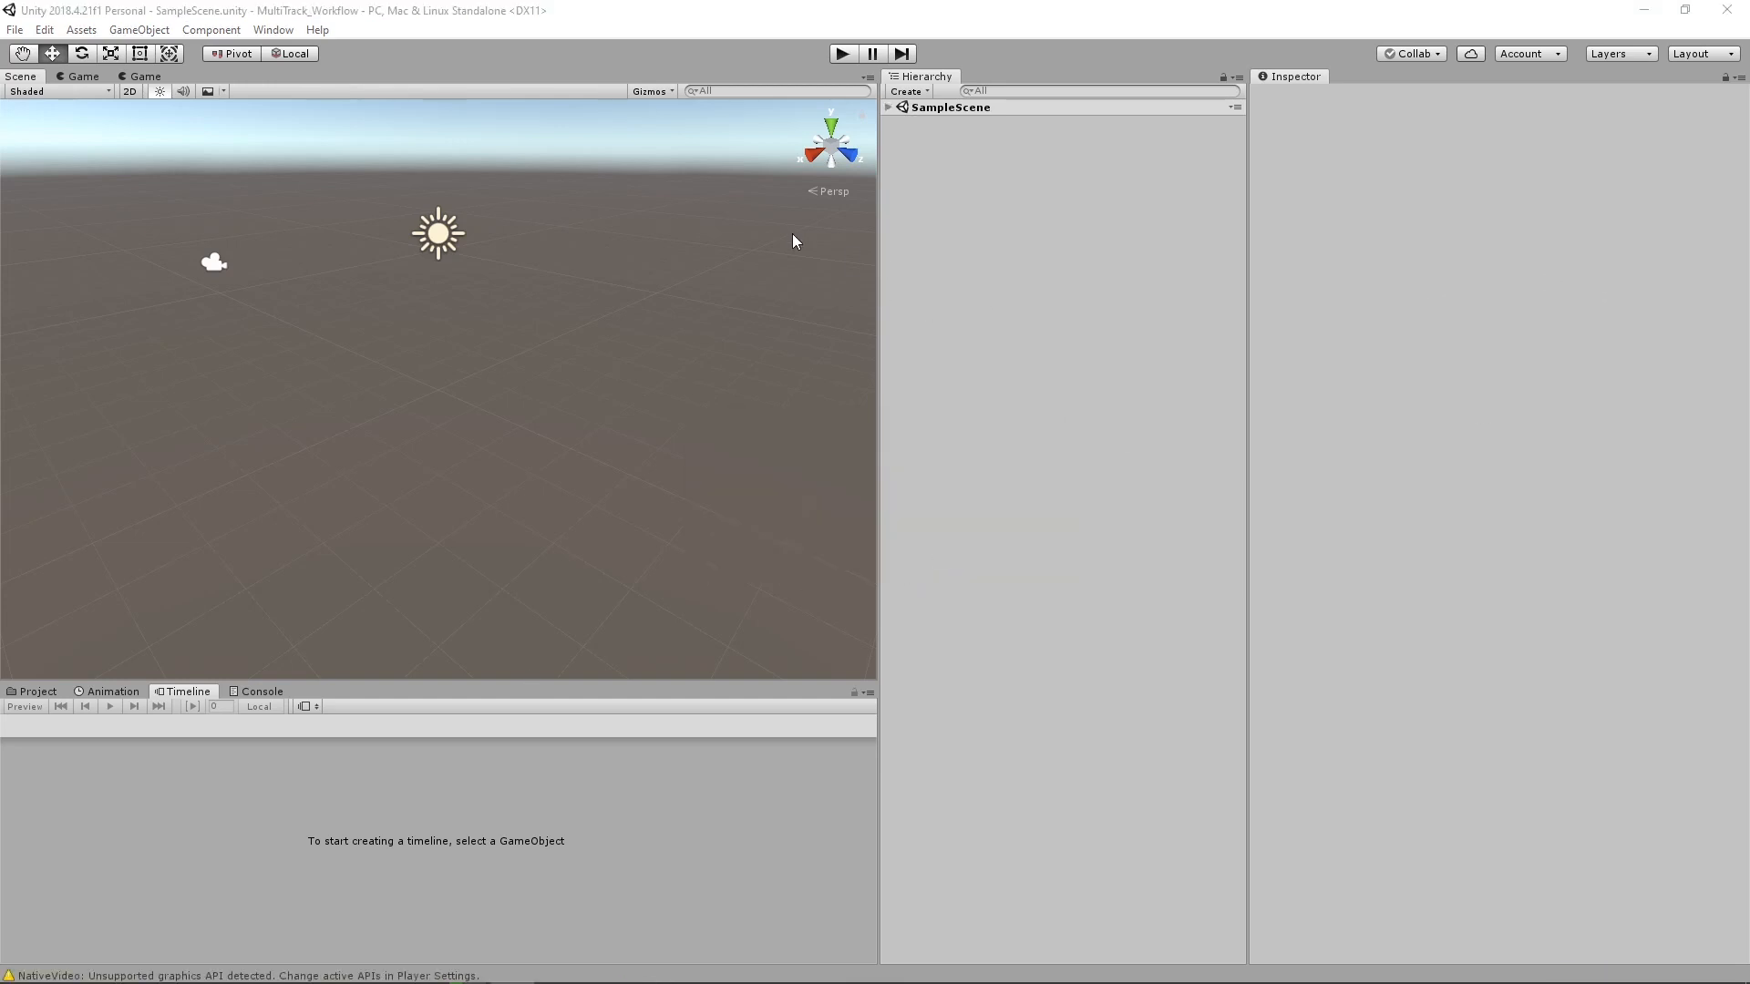
Show the project's asset folders and widen the scene view by narrowing the Hierarchy and Inspector
{"action": "left_click", "coordinate": [35, 691]}
{"action": "left_click_drag", "start_coordinate": [878, 437], "coordinate": [980, 436]}
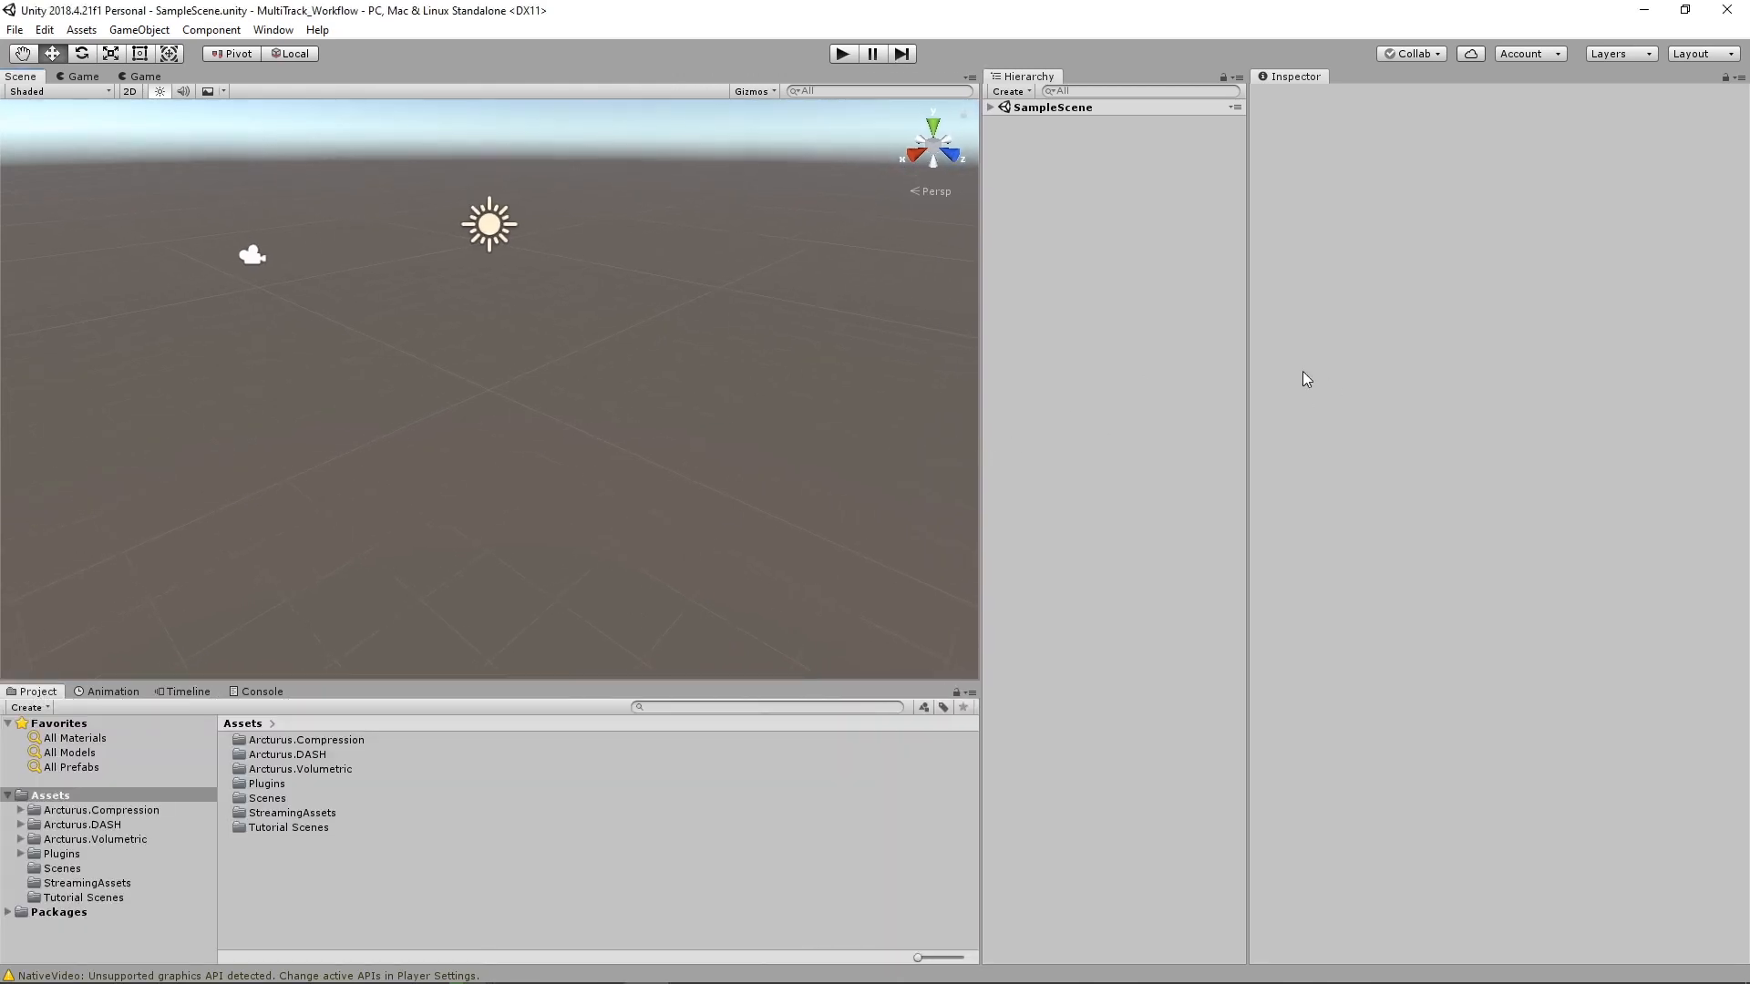
{"action": "left_click_drag", "start_coordinate": [1250, 379], "coordinate": [1329, 378]}
{"action": "left_click_drag", "start_coordinate": [980, 358], "coordinate": [1083, 379]}
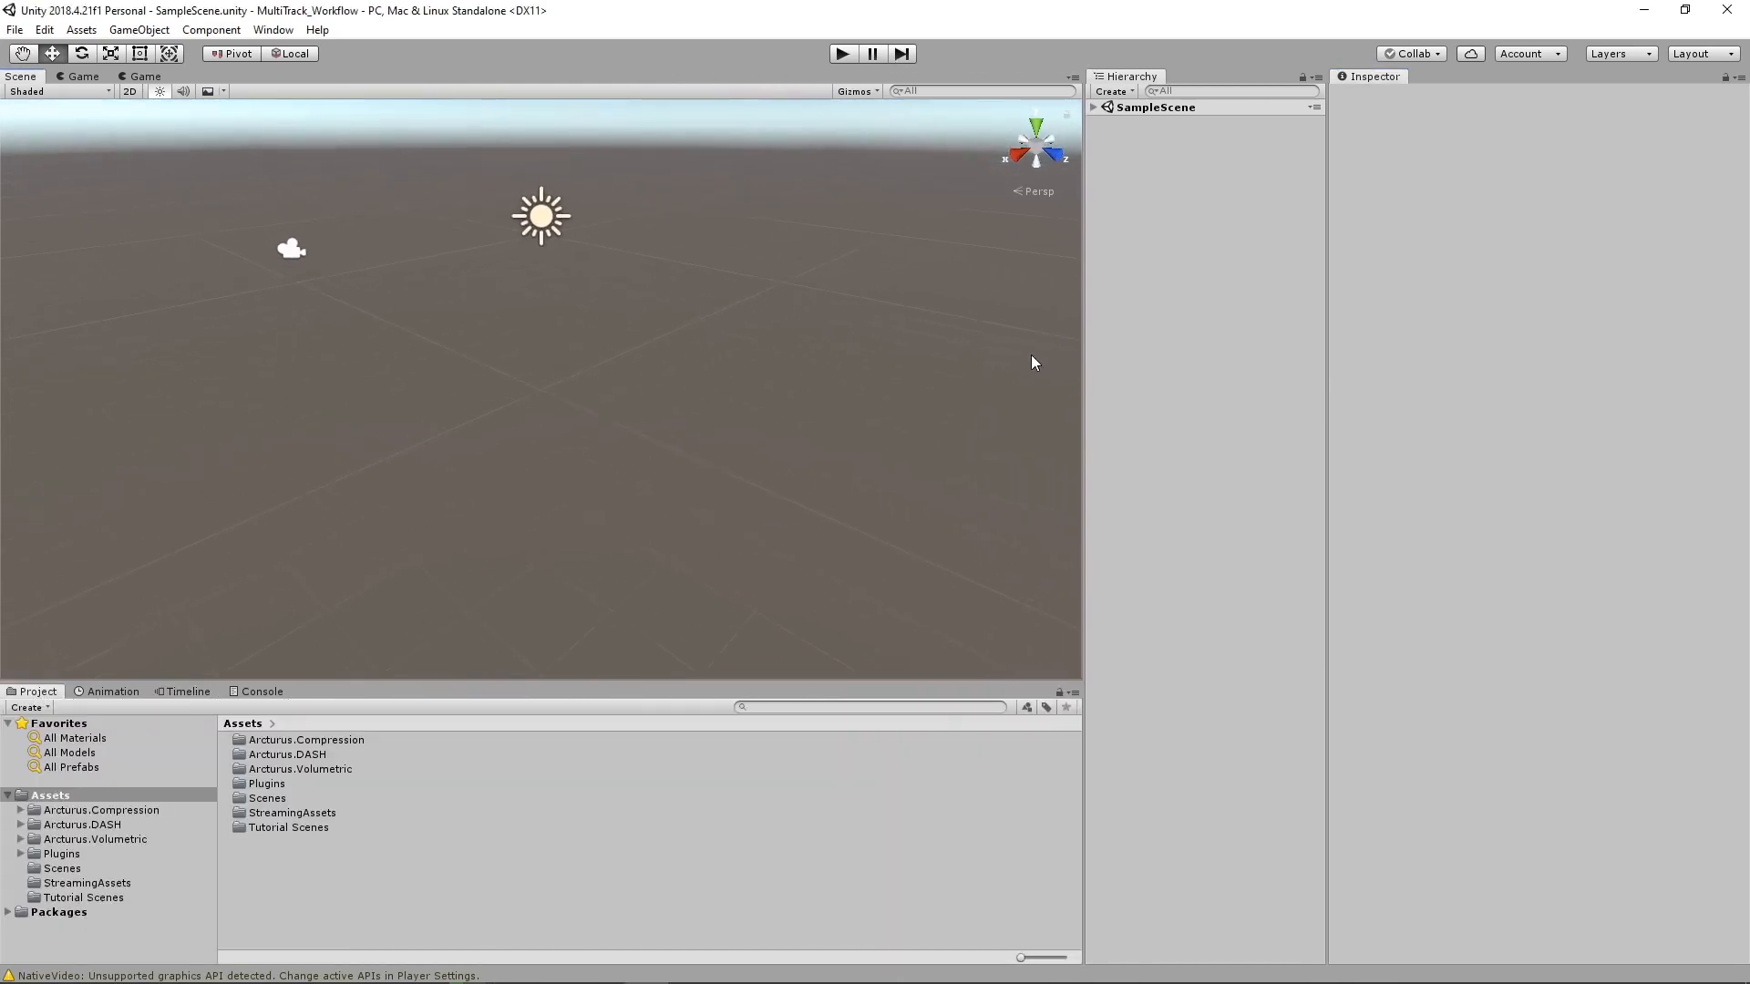
Load ExampleOMSPlayerScene from the Tutorial Scenes folder
{"action": "left_click", "coordinate": [102, 898]}
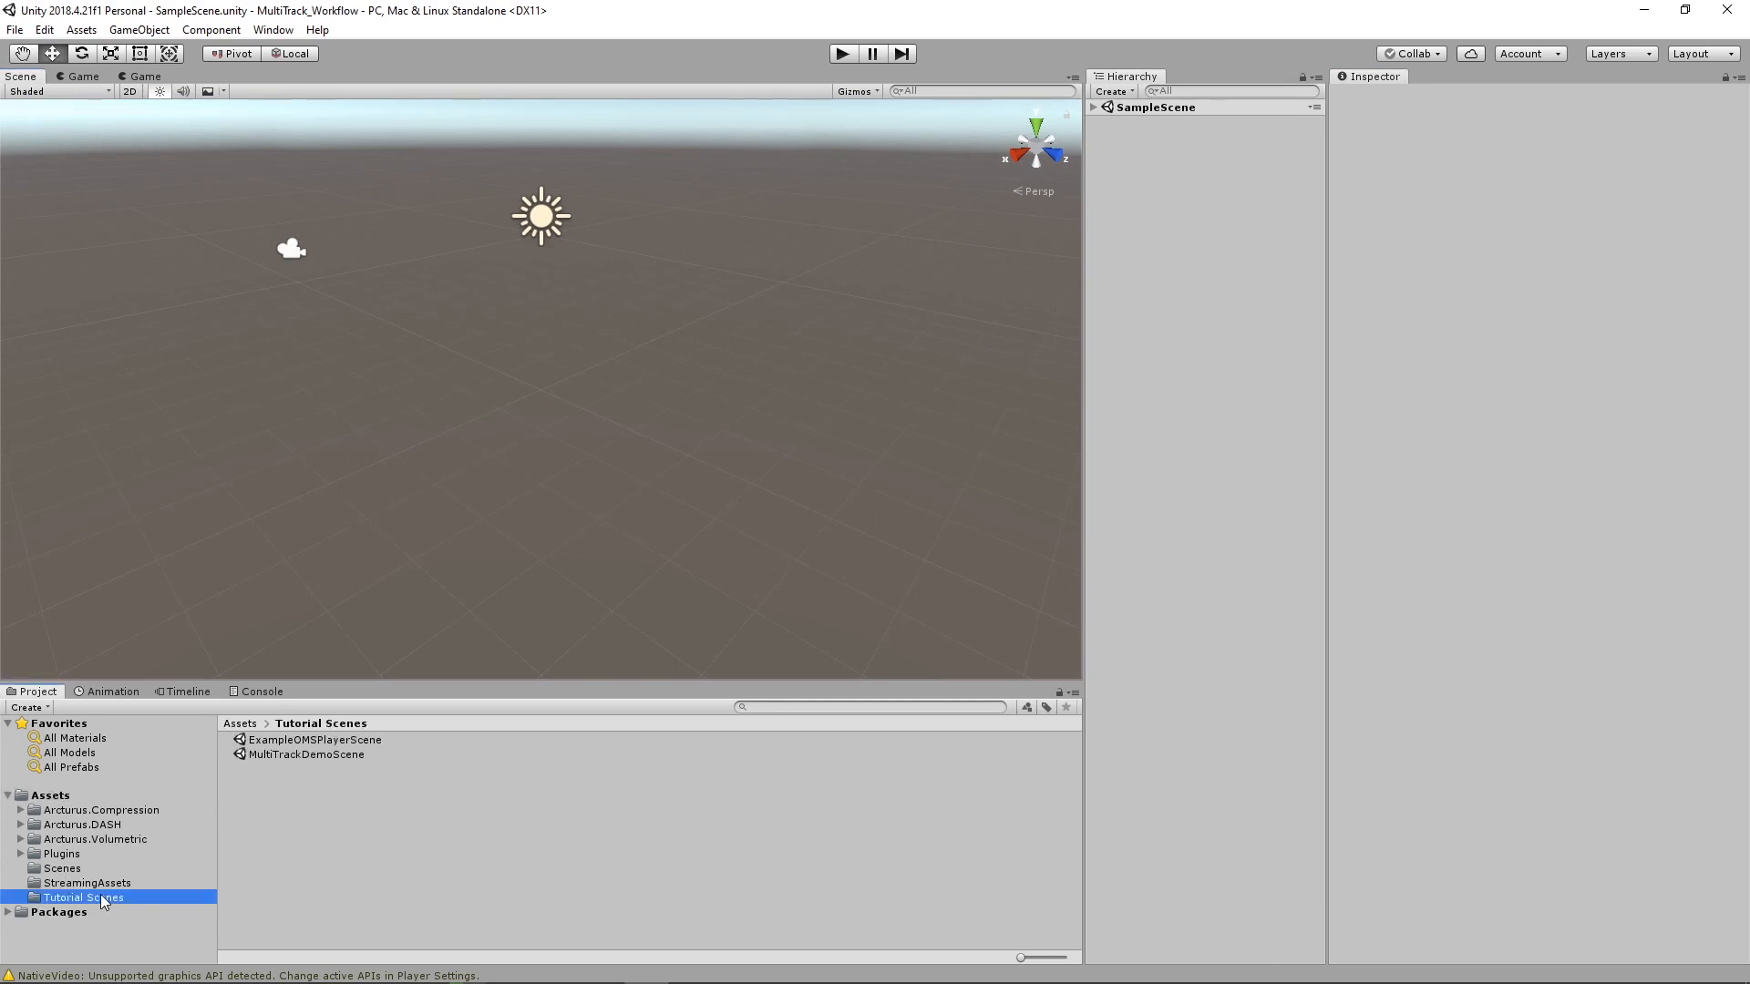
{"action": "double_click", "coordinate": [333, 740]}
{"action": "left_click", "coordinate": [1139, 310]}
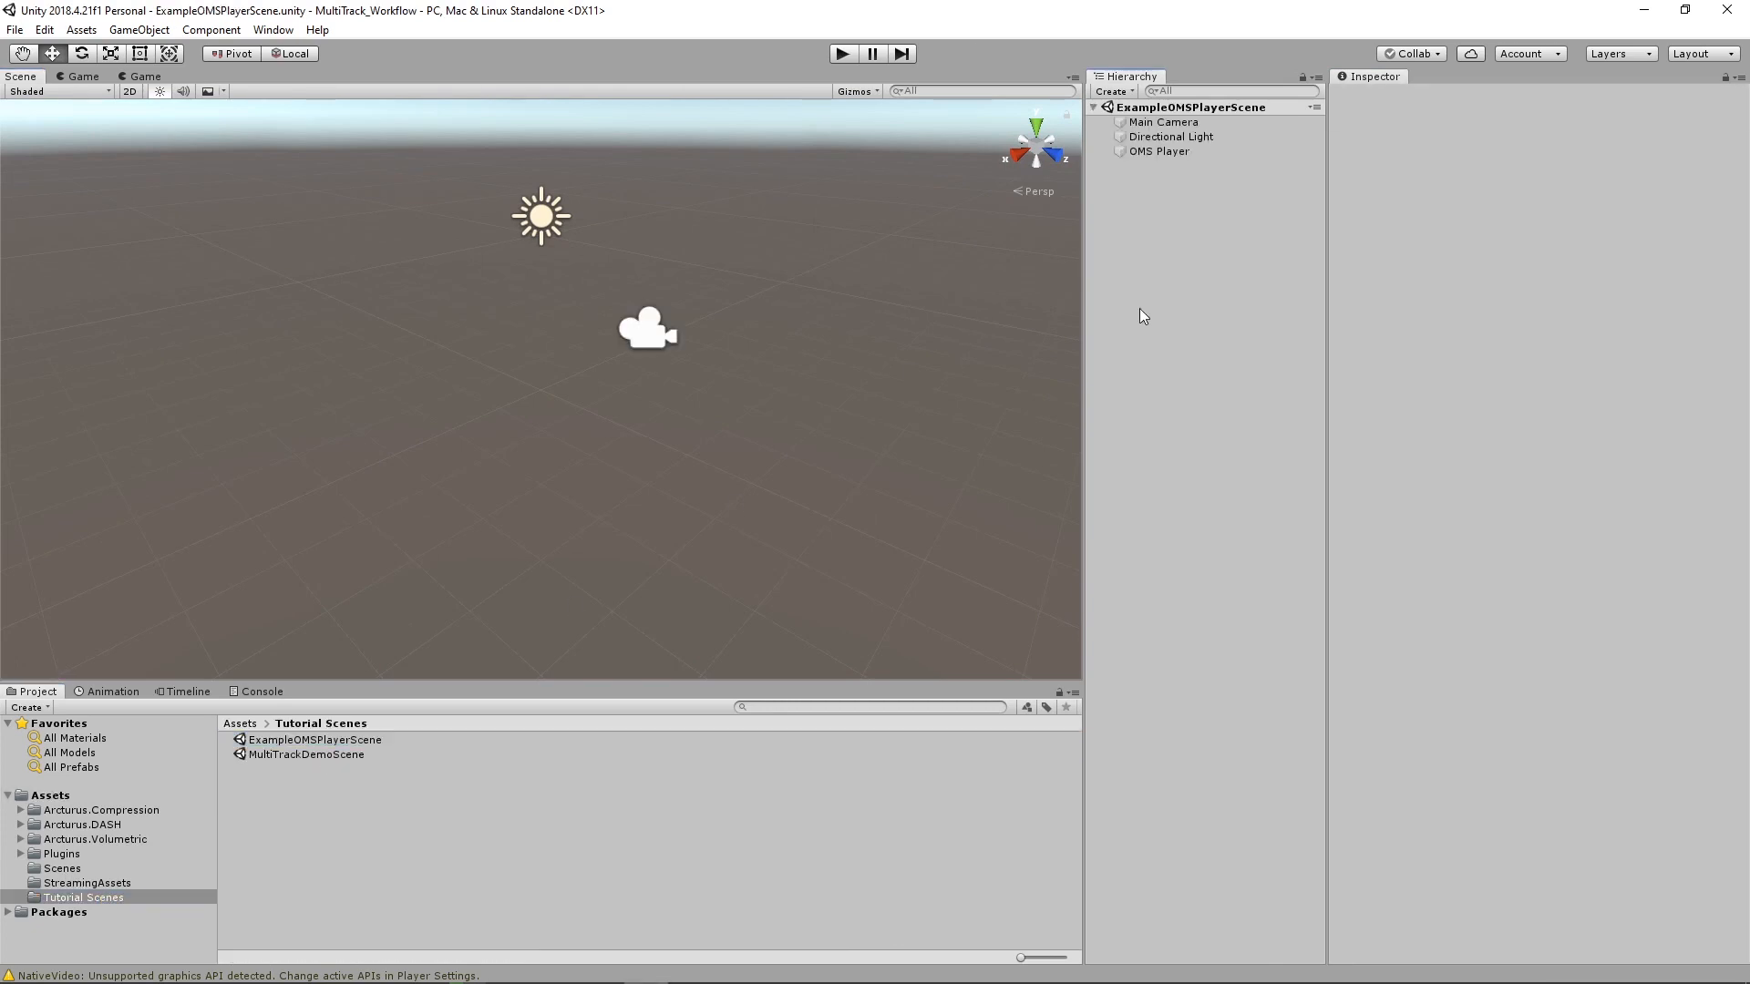
Open the project's StreamingAssets folder and check the exported Multitrack_OMS file in the desktop Export folder
{"action": "left_click", "coordinate": [87, 882]}
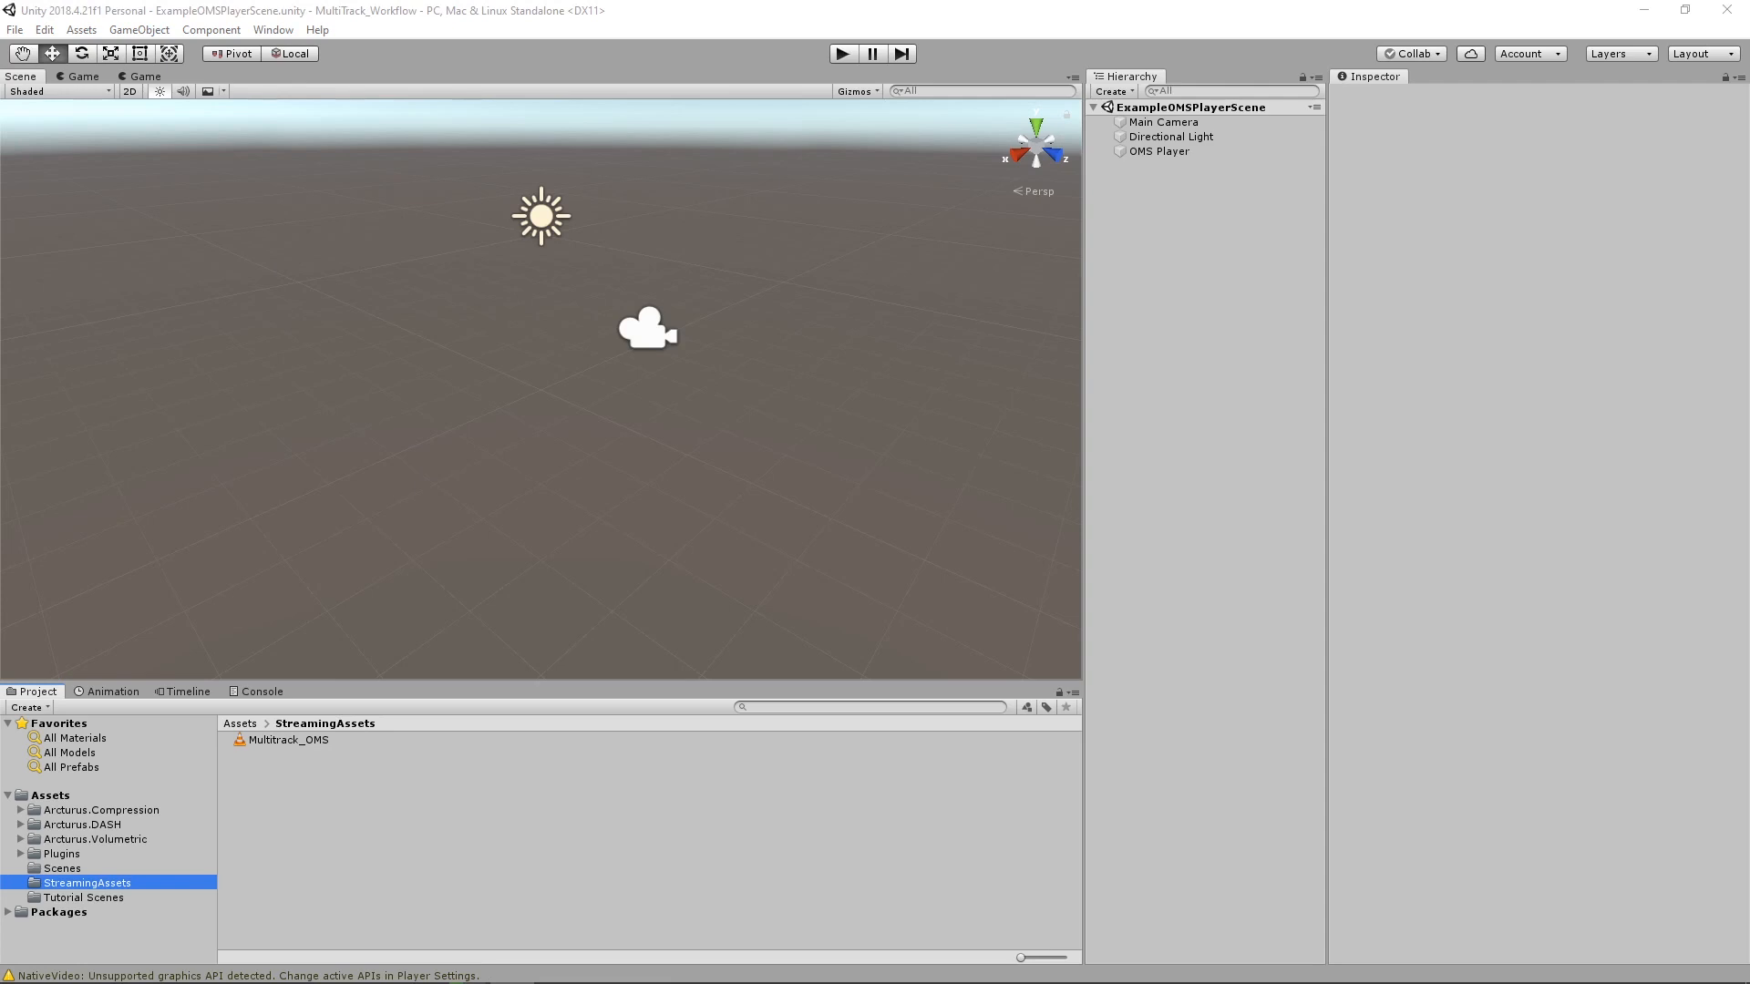
{"action": "left_click", "coordinate": [510, 983]}
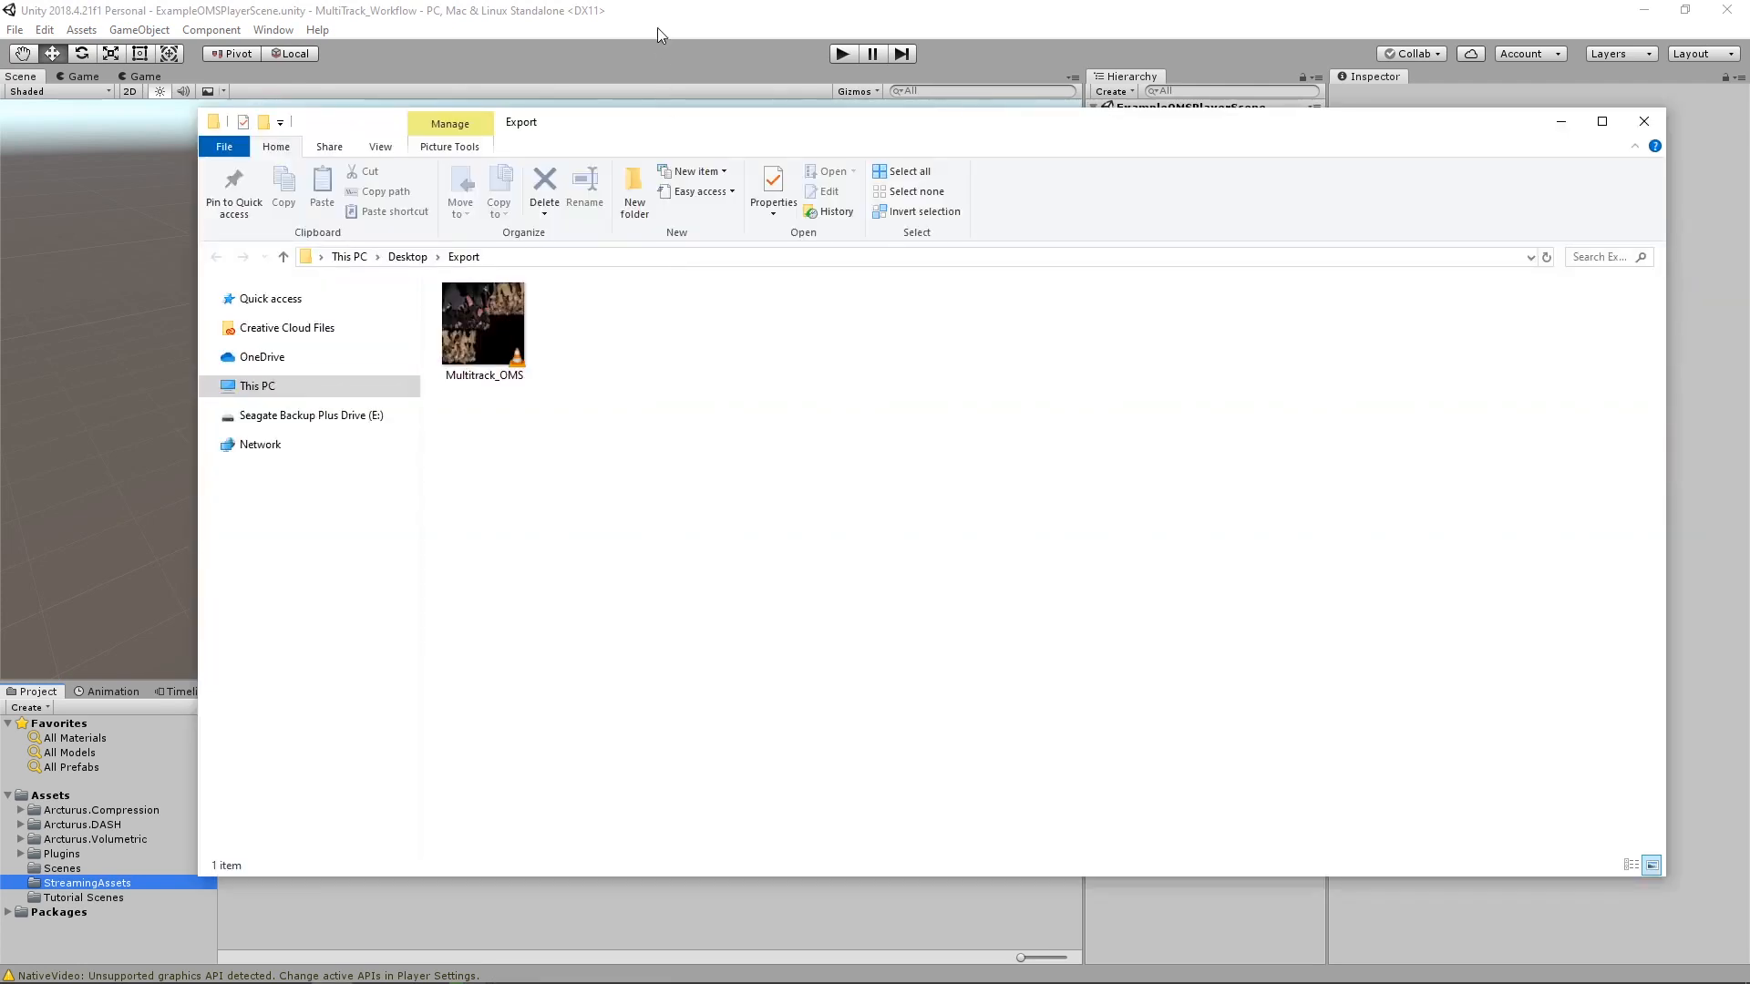
{"action": "left_click", "coordinate": [707, 23]}
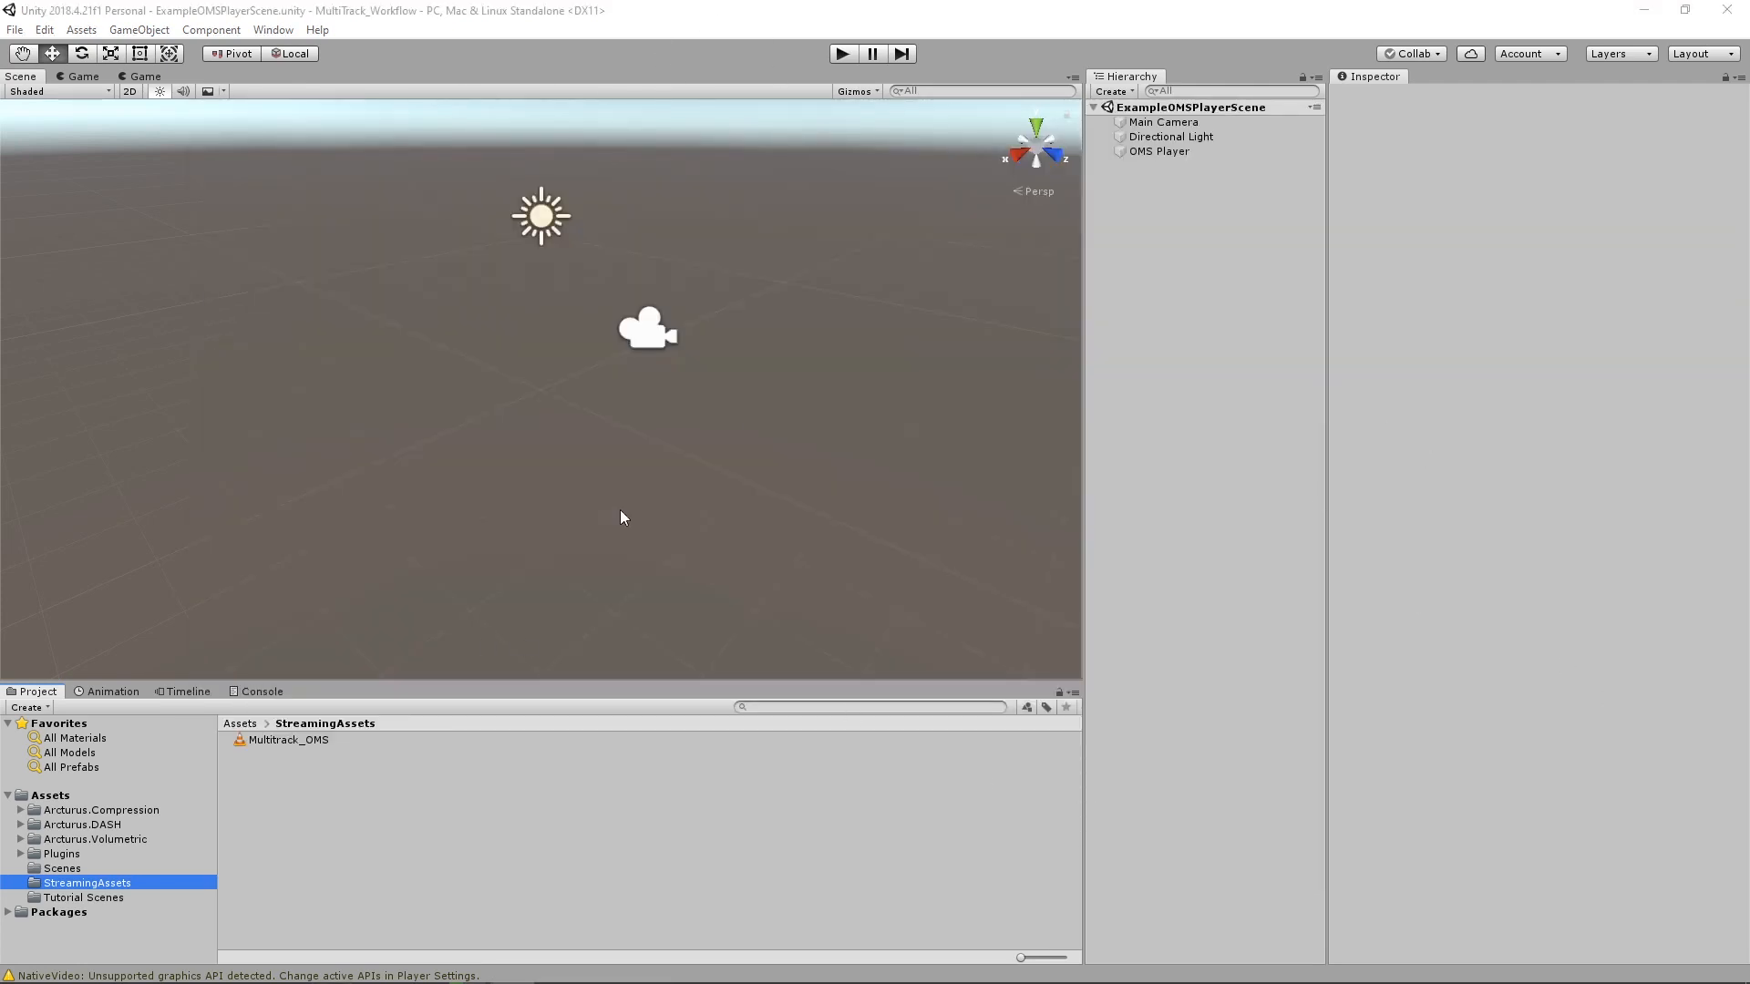
{"action": "key", "text": "alt"}
{"action": "key", "text": "alt+Tab"}
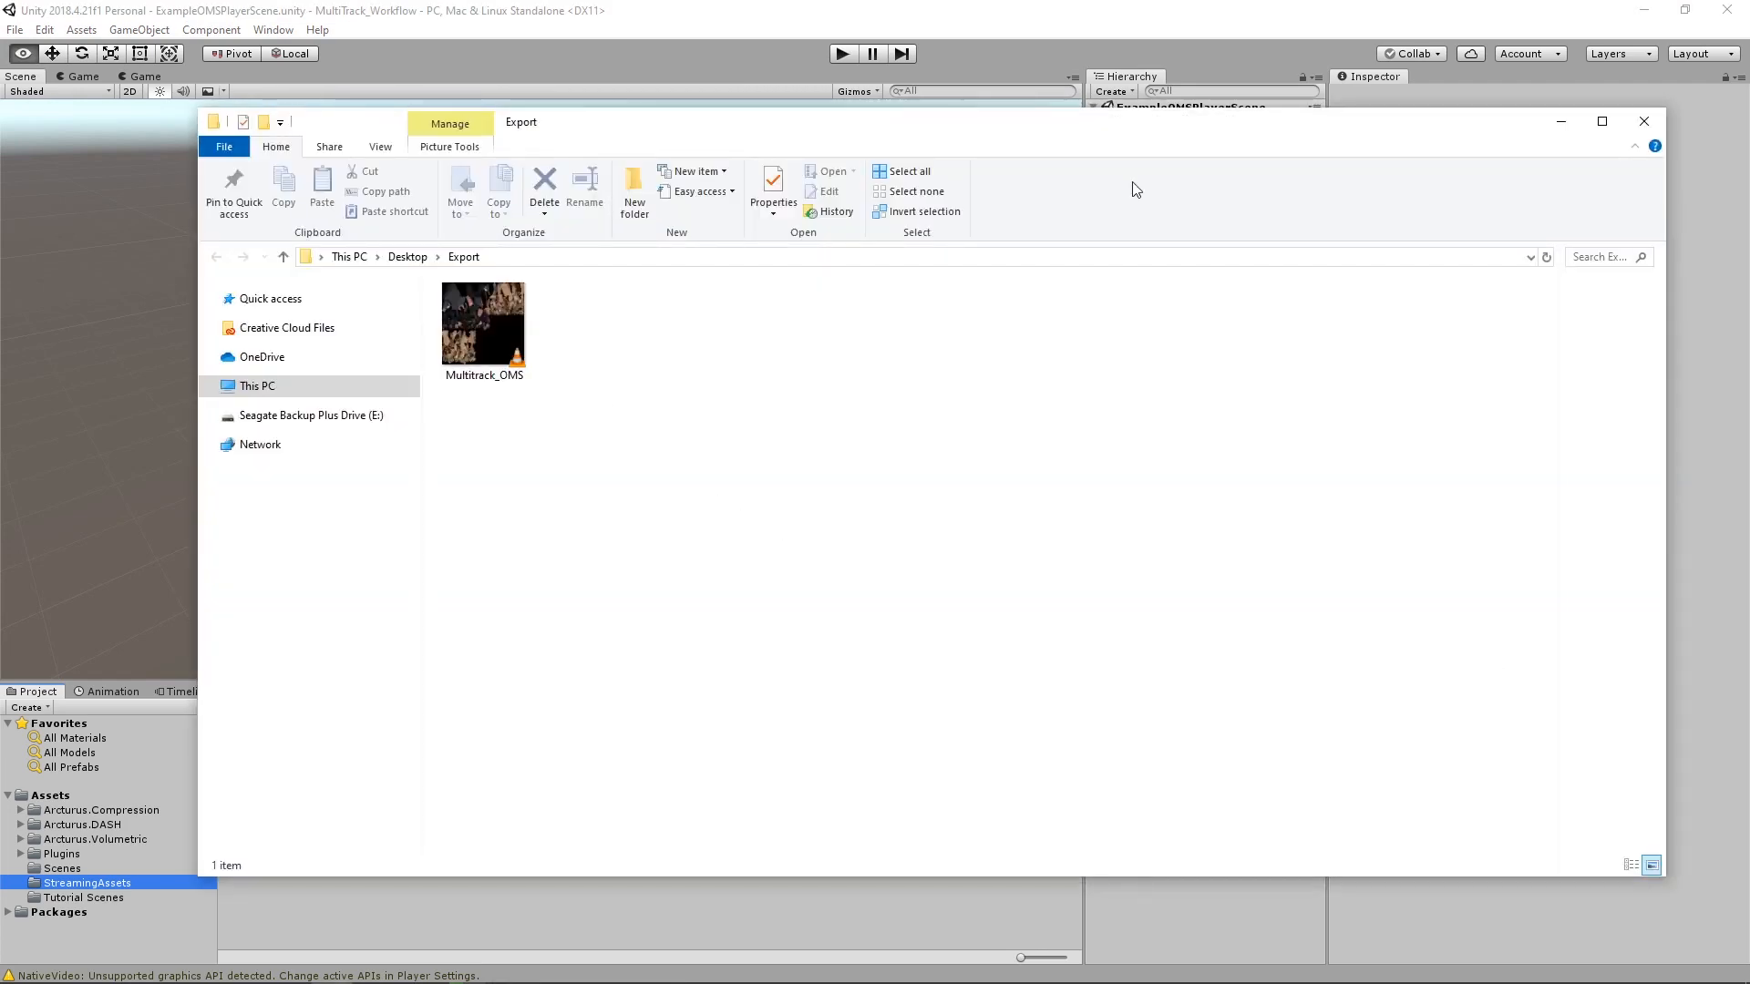
{"action": "left_click", "coordinate": [1560, 122]}
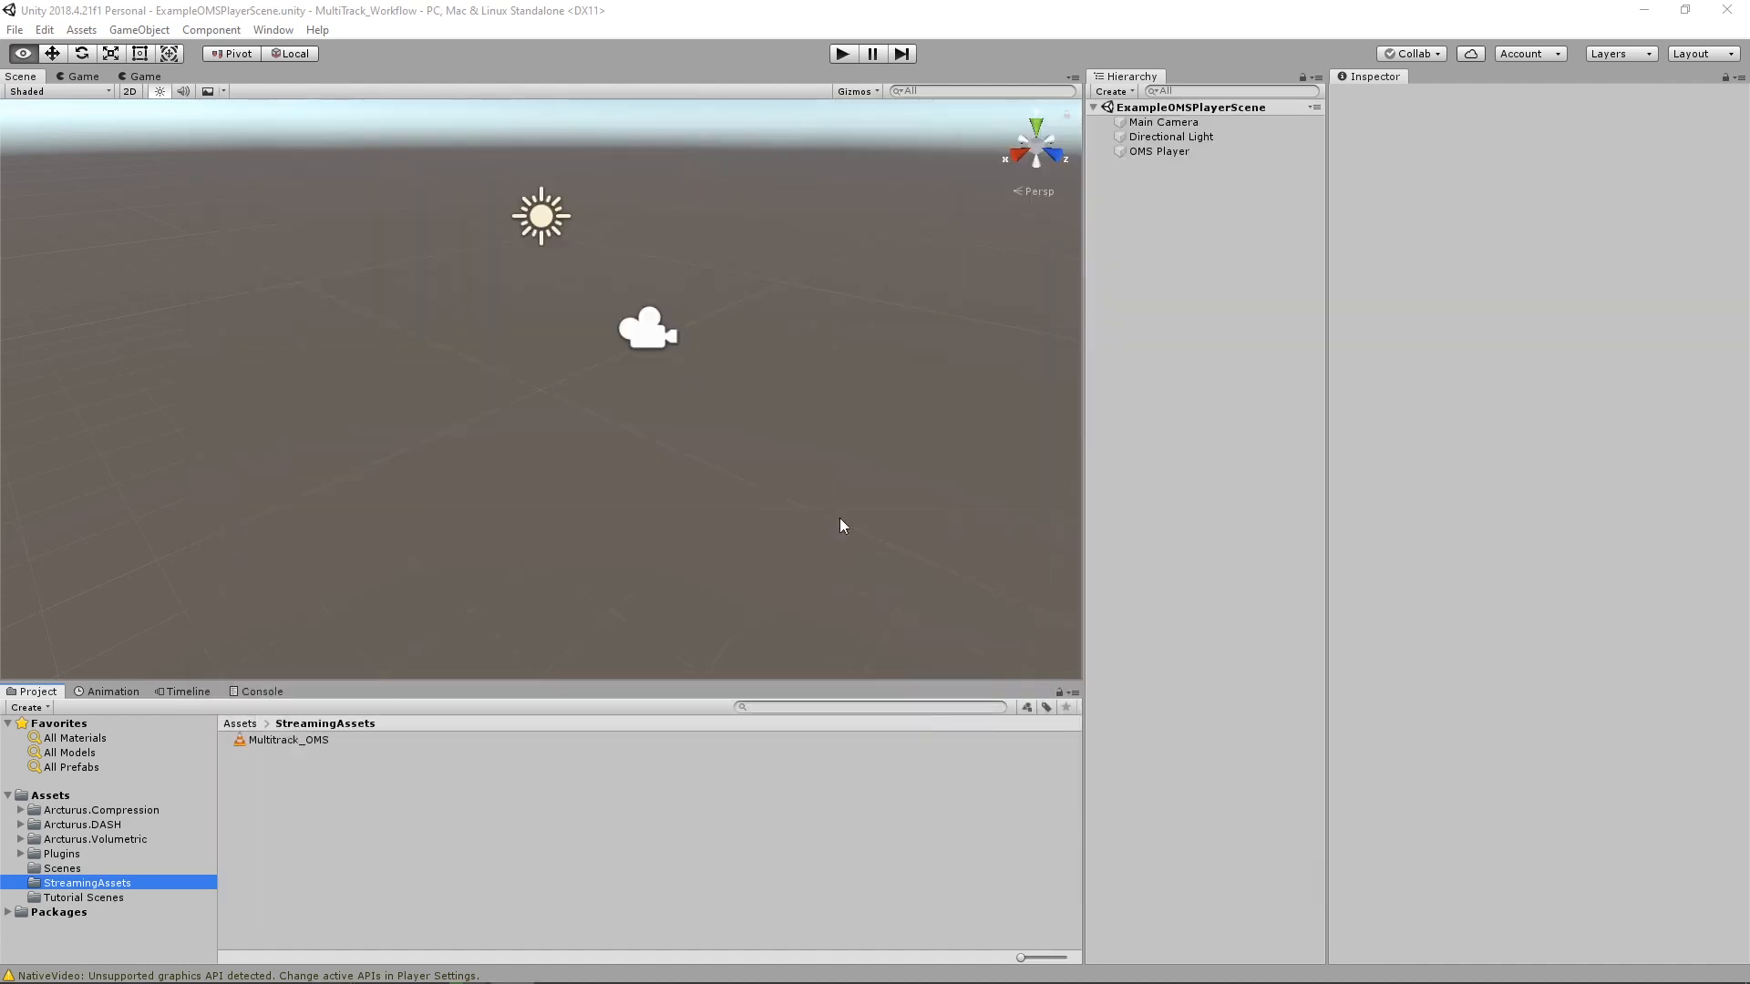
Select the OMS Player object, expand its Default Render Config, and set its Clips size to 1
{"action": "left_click", "coordinate": [1177, 149]}
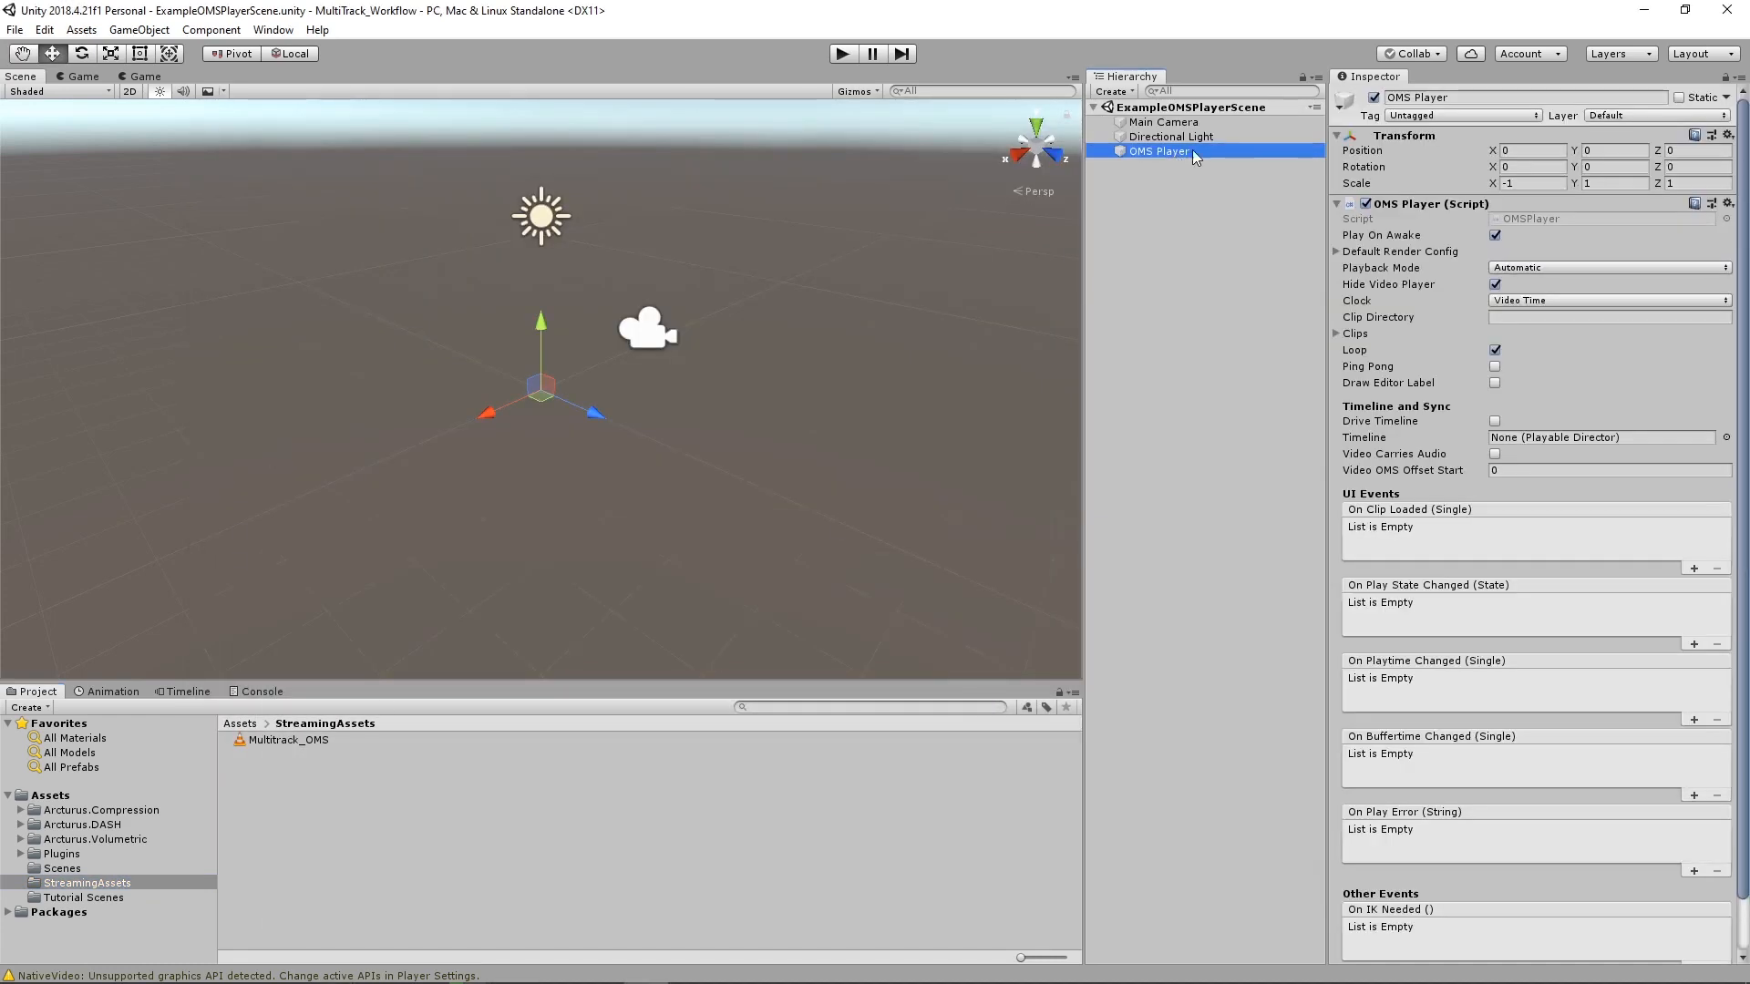
{"action": "left_click", "coordinate": [1334, 252]}
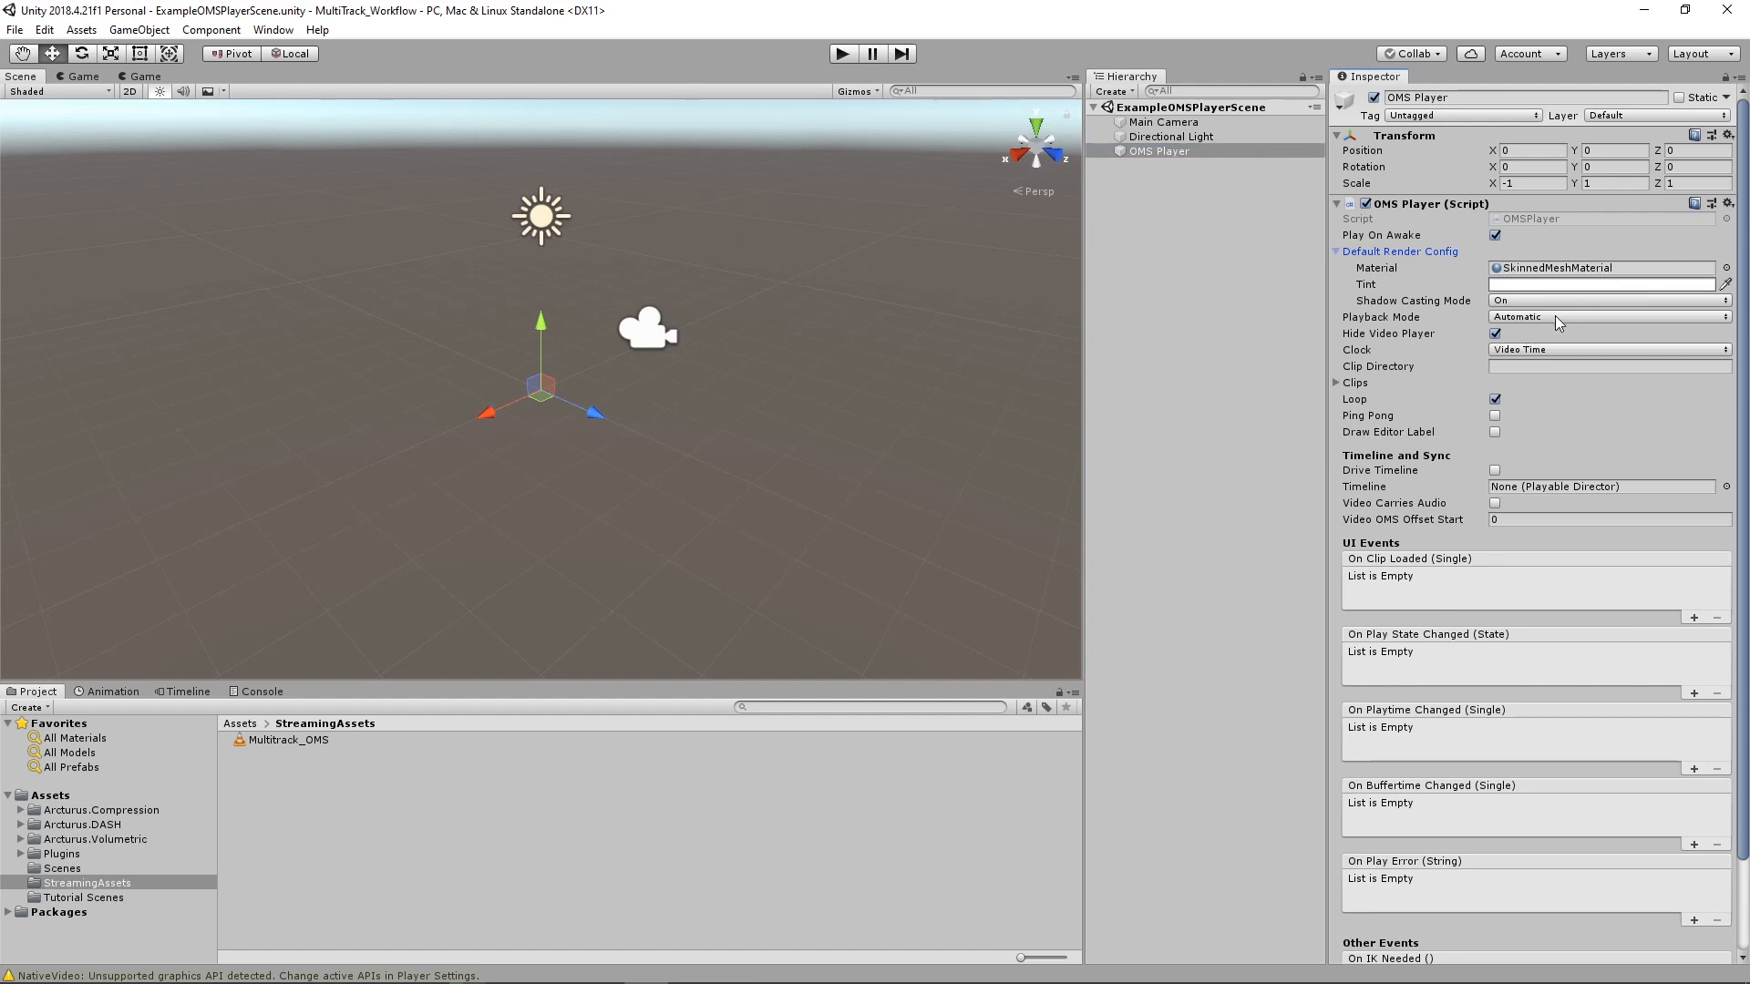
{"action": "left_click", "coordinate": [1336, 383]}
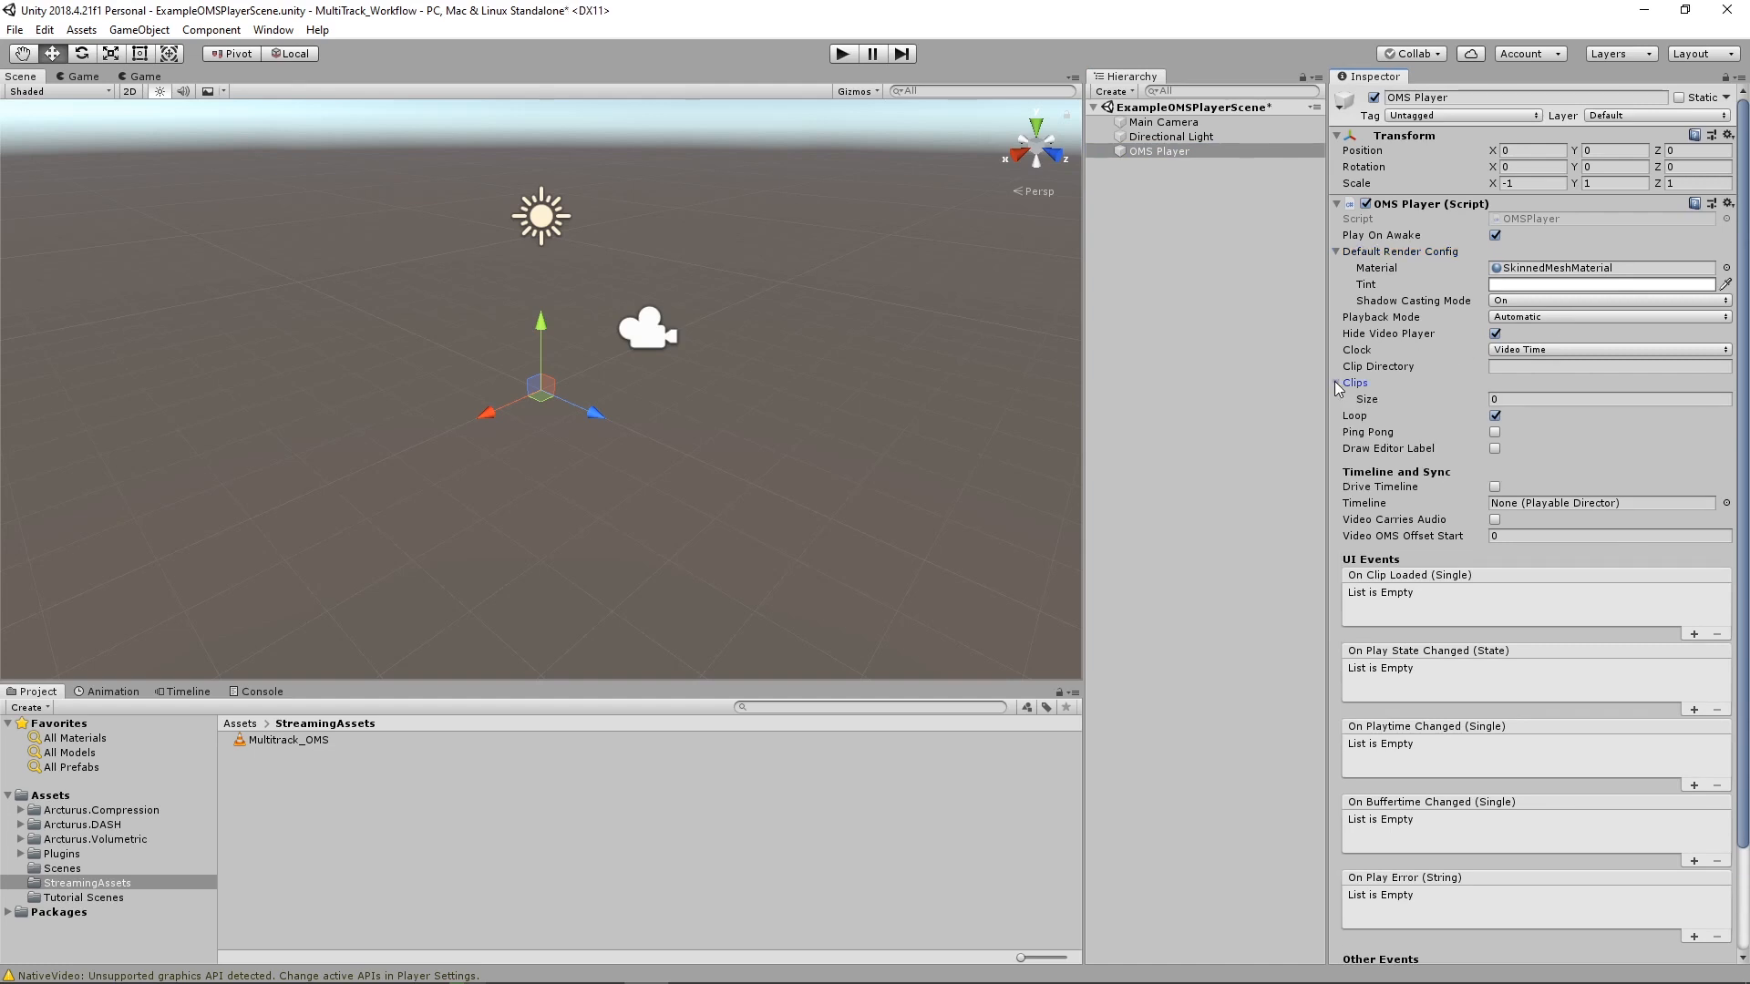
{"action": "left_click", "coordinate": [1502, 398]}
{"action": "type", "text": "1"}
{"action": "key", "text": "Return"}
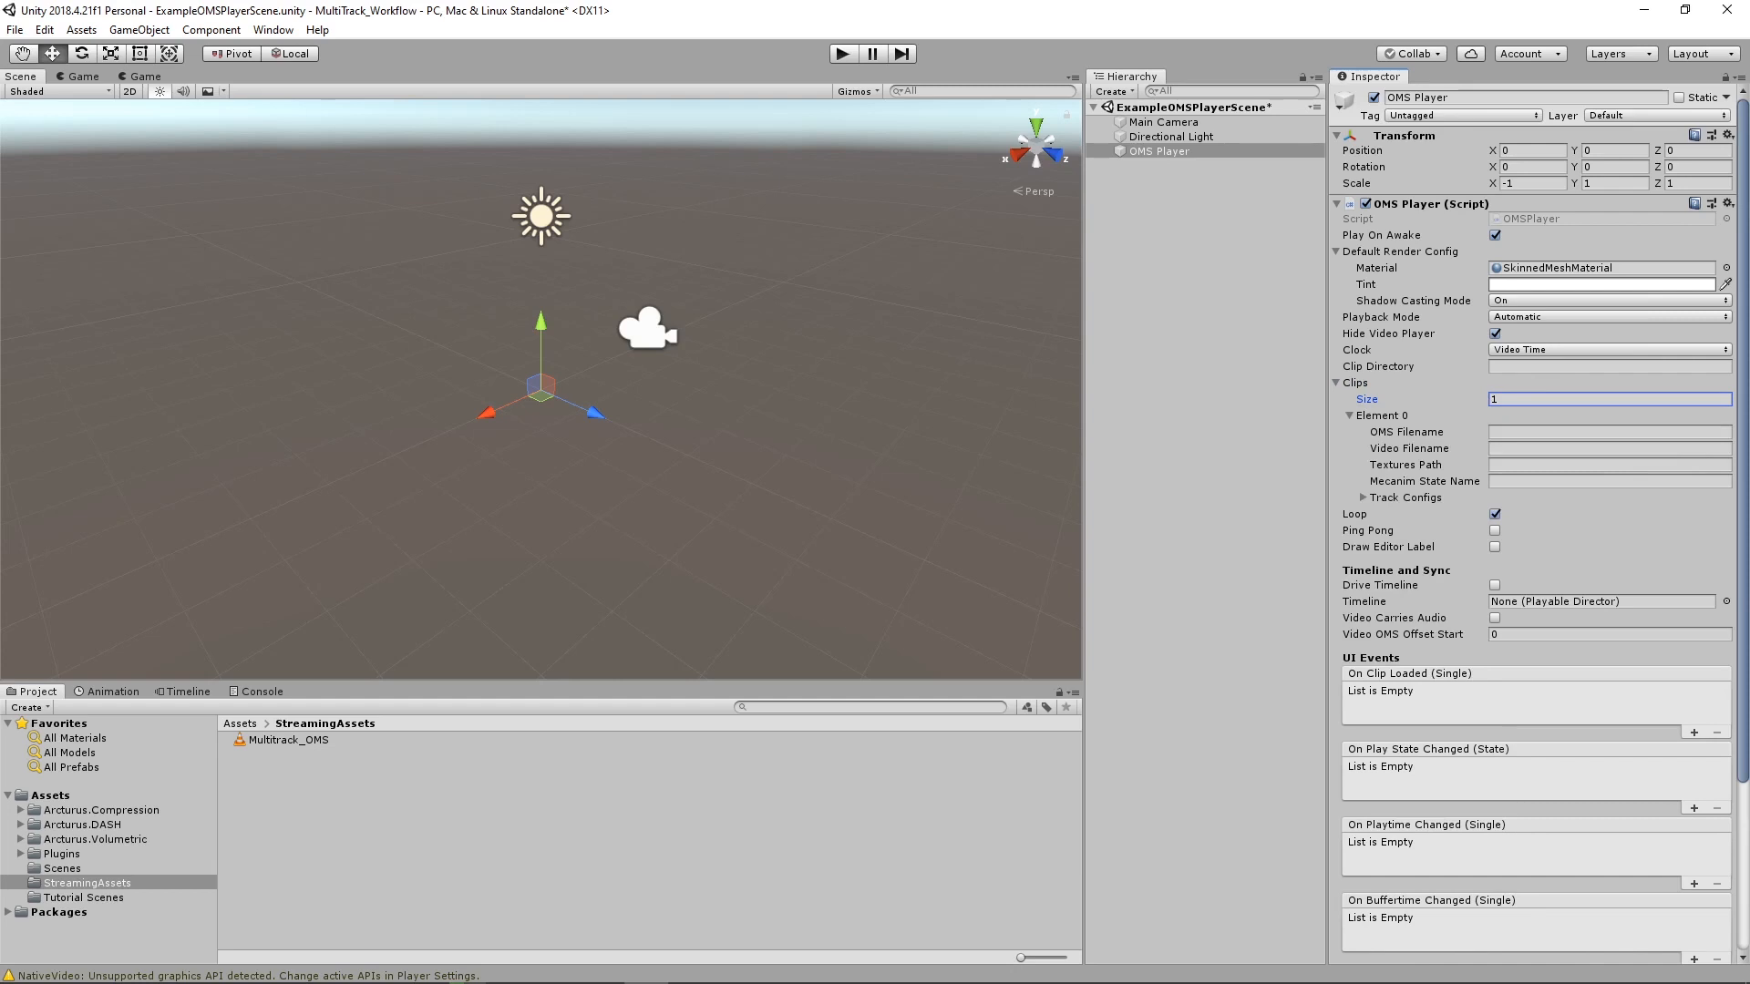
Set the clip's OMS Filename and Video Filename to Multitrack_OMS.mp4, and test the playback in Play mode
{"action": "key", "text": "alt+Tab"}
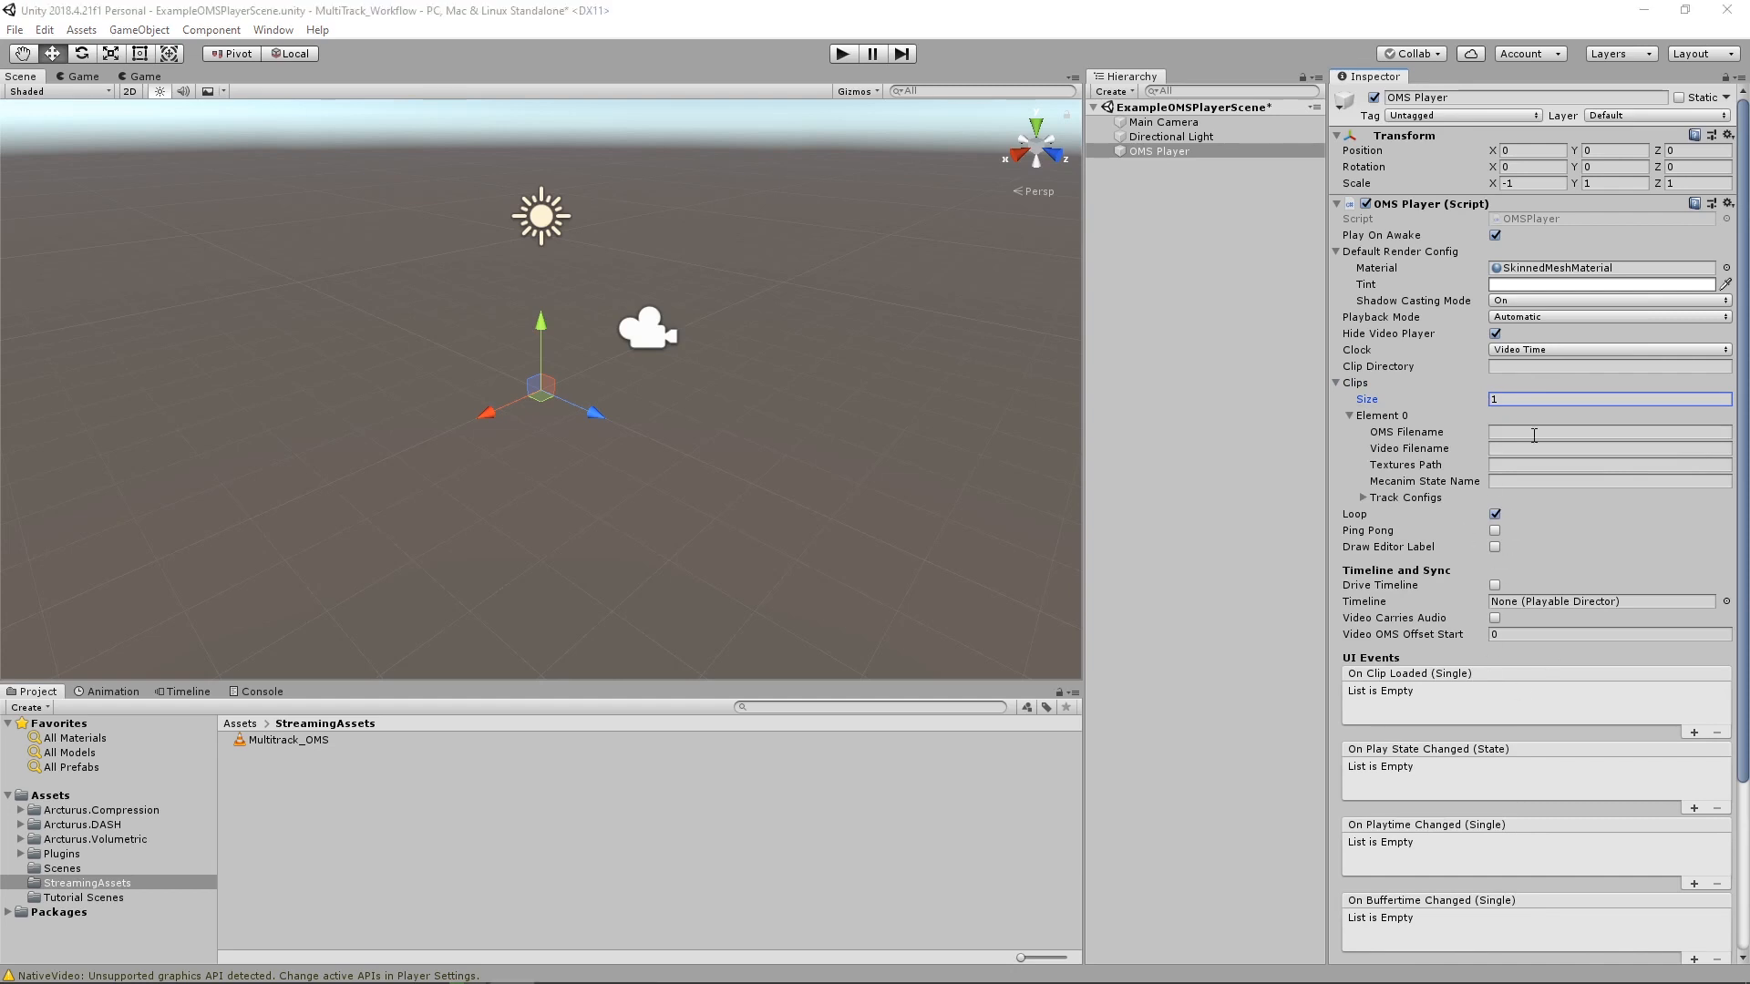
{"action": "left_click", "coordinate": [1589, 436]}
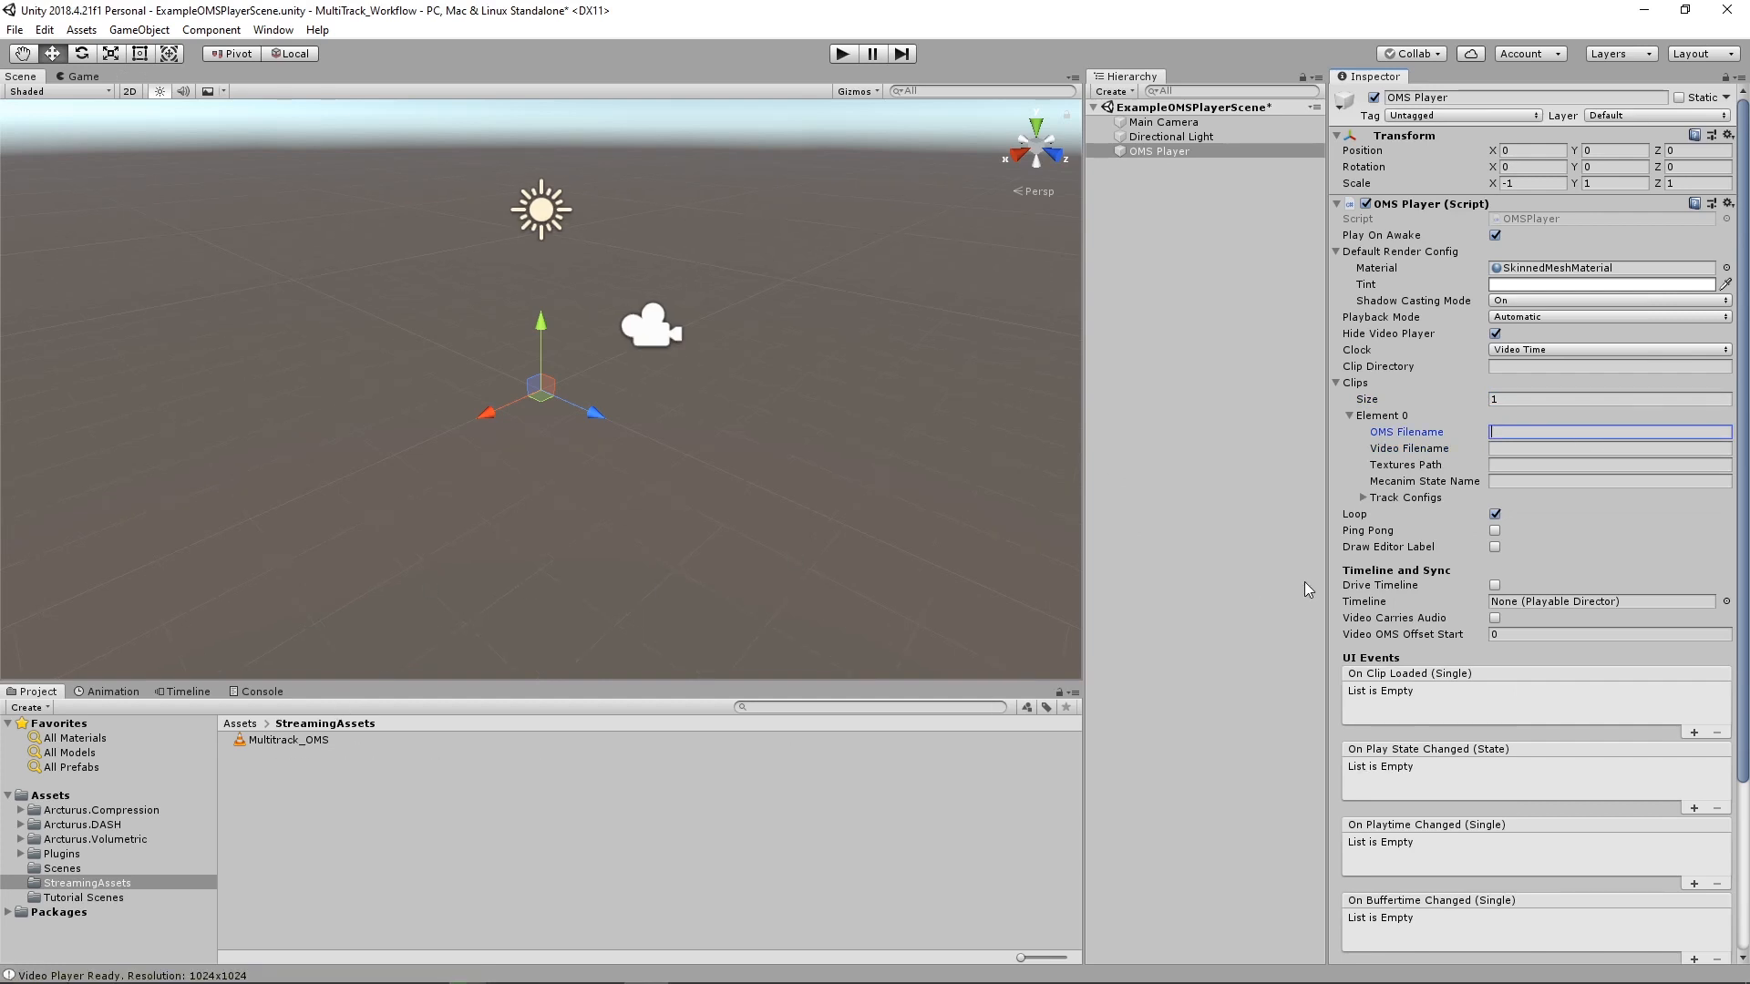
{"action": "type", "text": "Multitrack_OMS.mp4"}
{"action": "left_click_drag", "start_coordinate": [1593, 430], "coordinate": [1474, 427]}
{"action": "key", "text": "ctrl+c"}
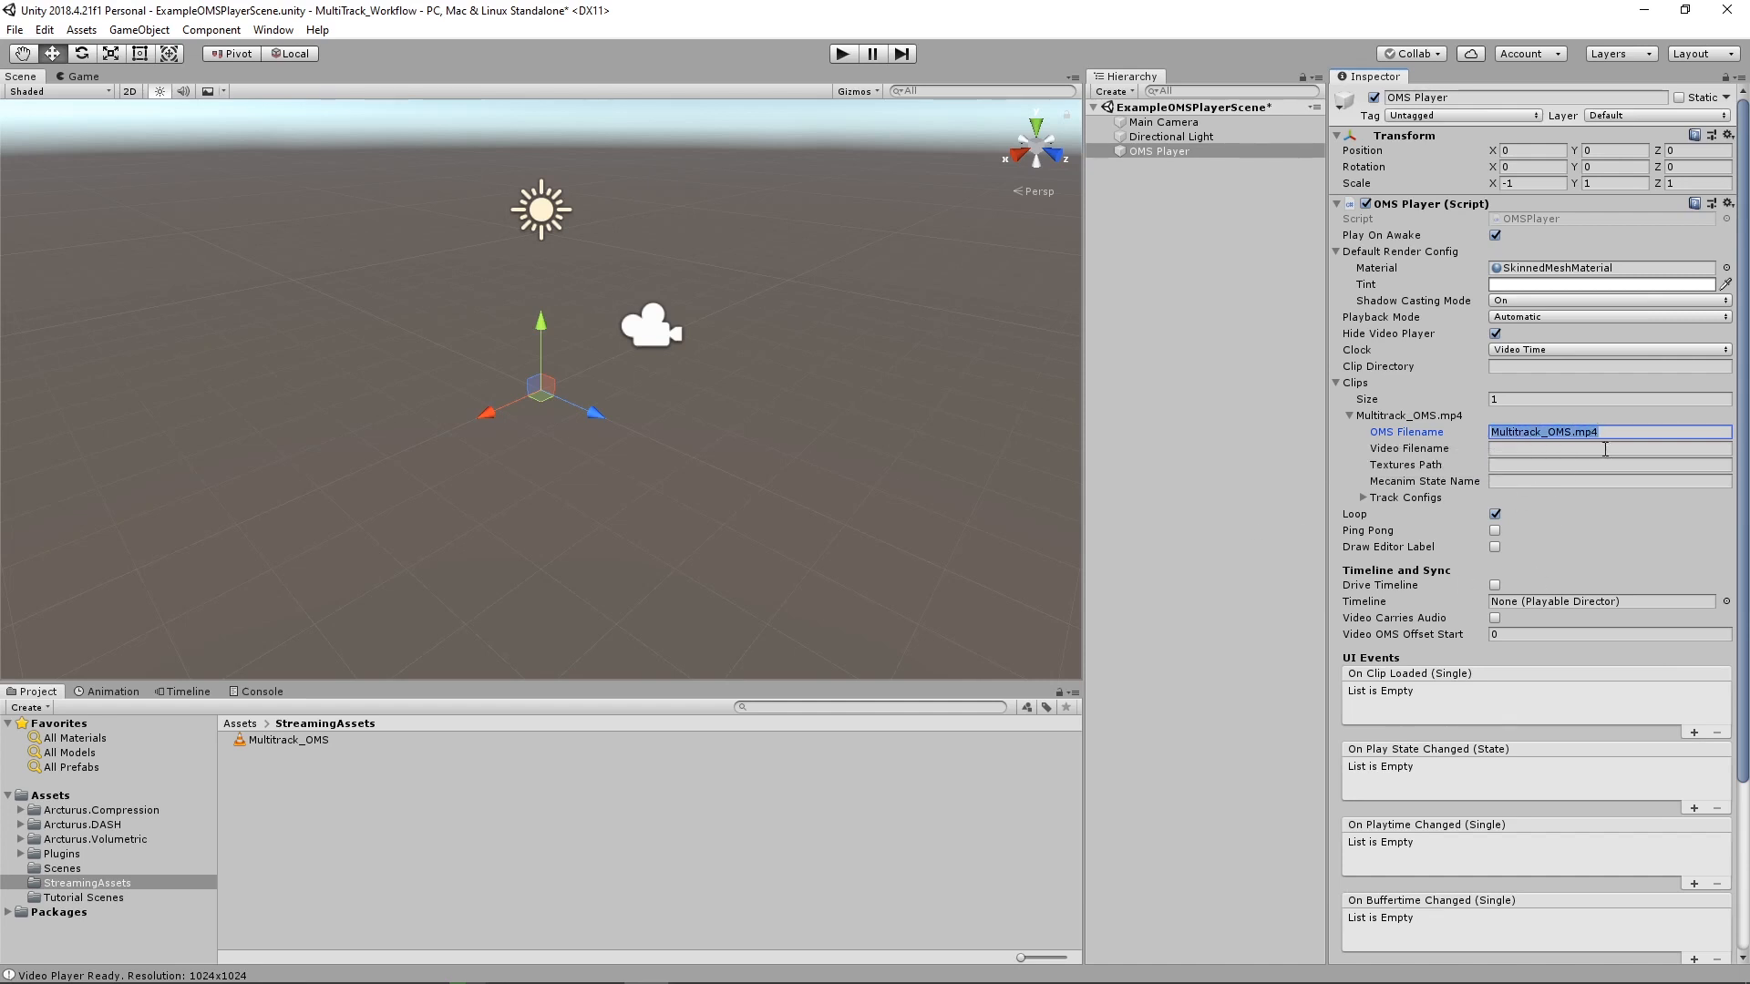
{"action": "left_click", "coordinate": [1550, 448]}
{"action": "key", "text": "ctrl+v"}
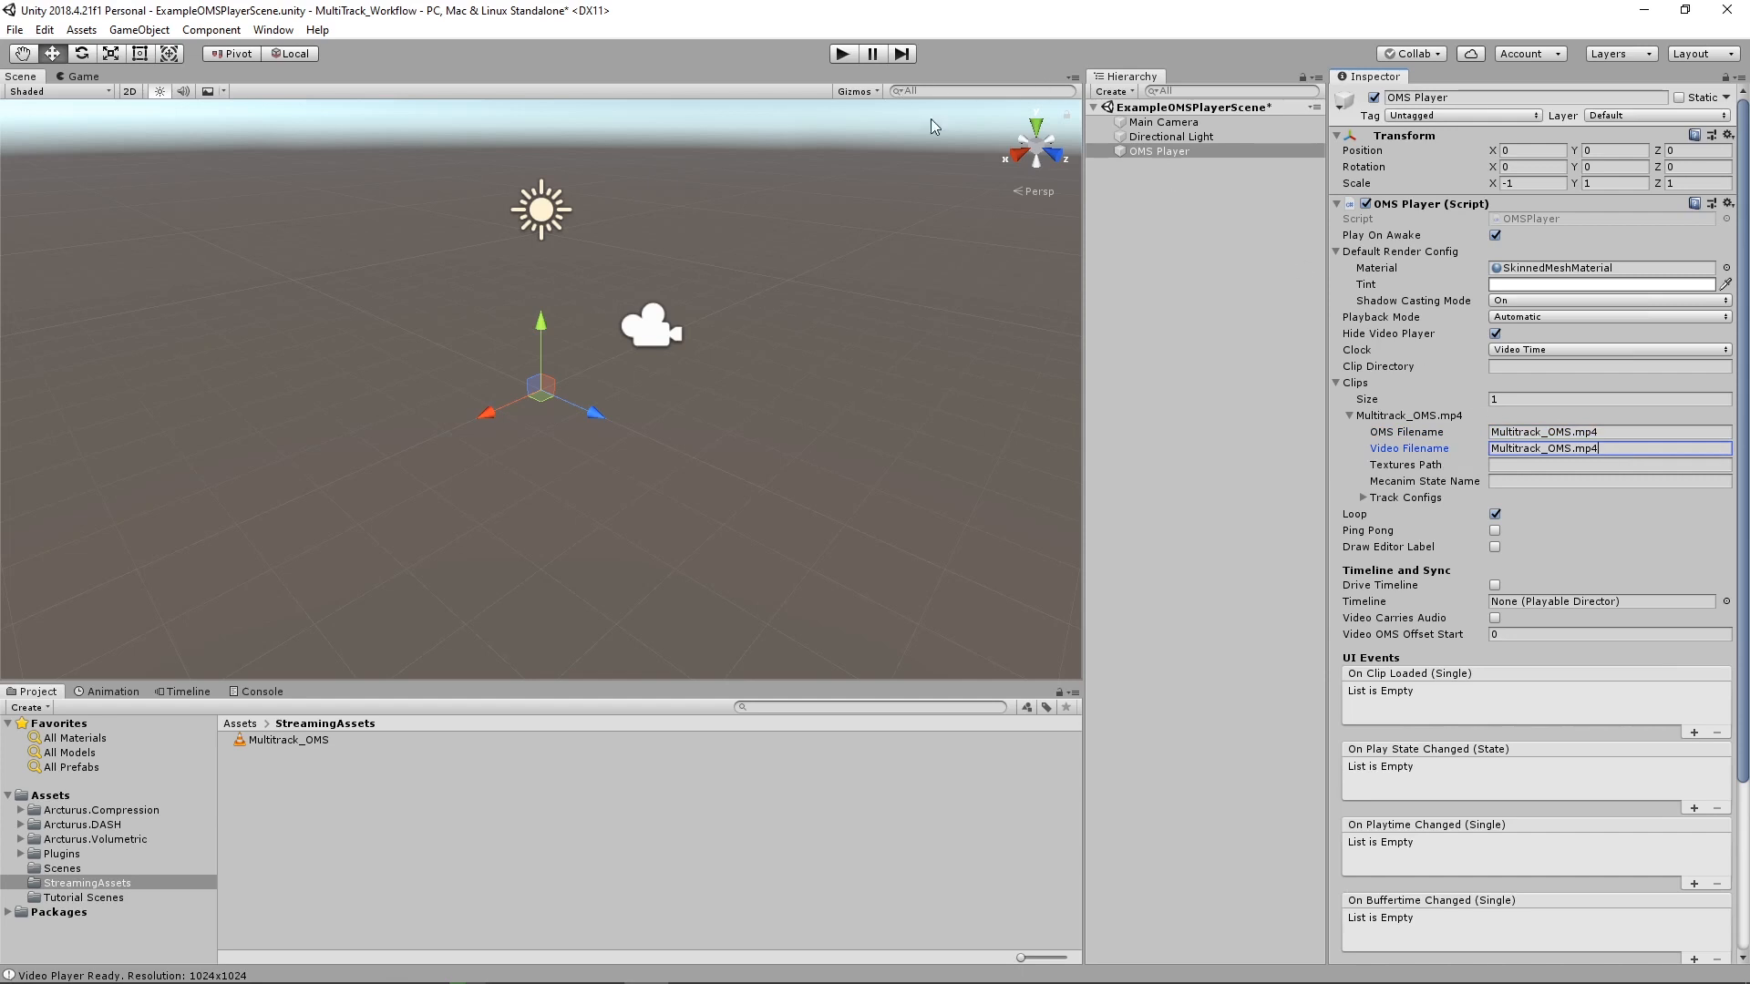
{"action": "left_click", "coordinate": [854, 55]}
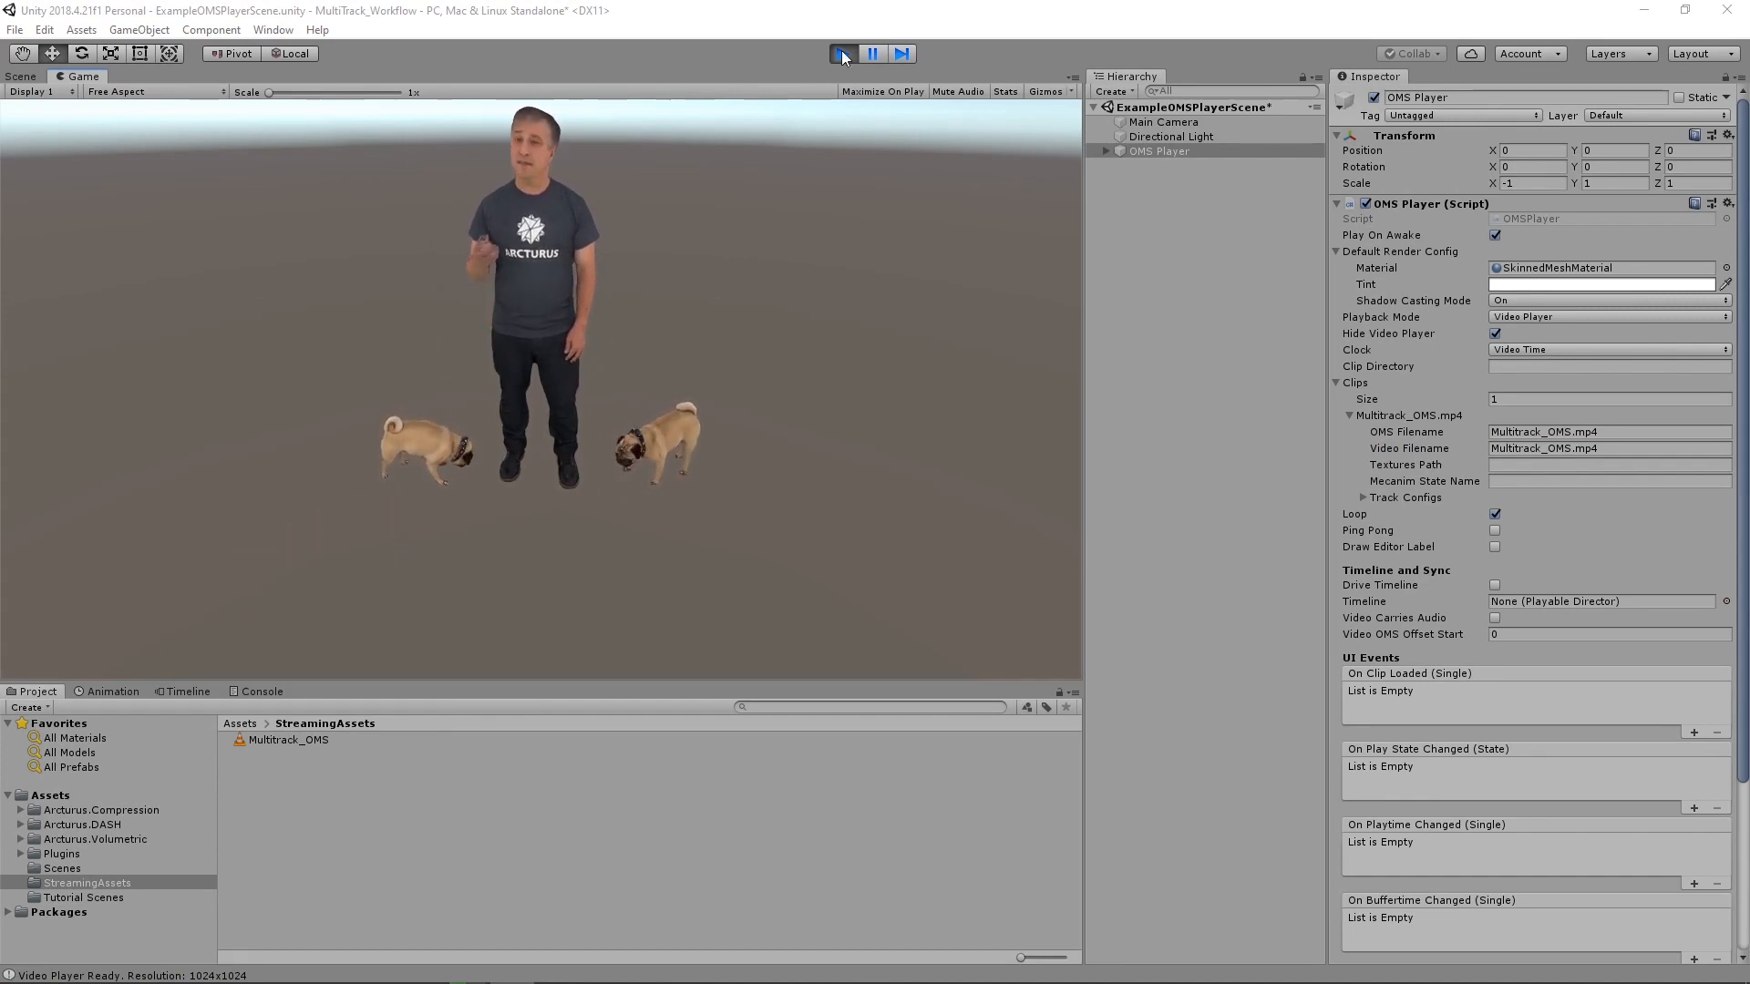
{"action": "left_click", "coordinate": [841, 55]}
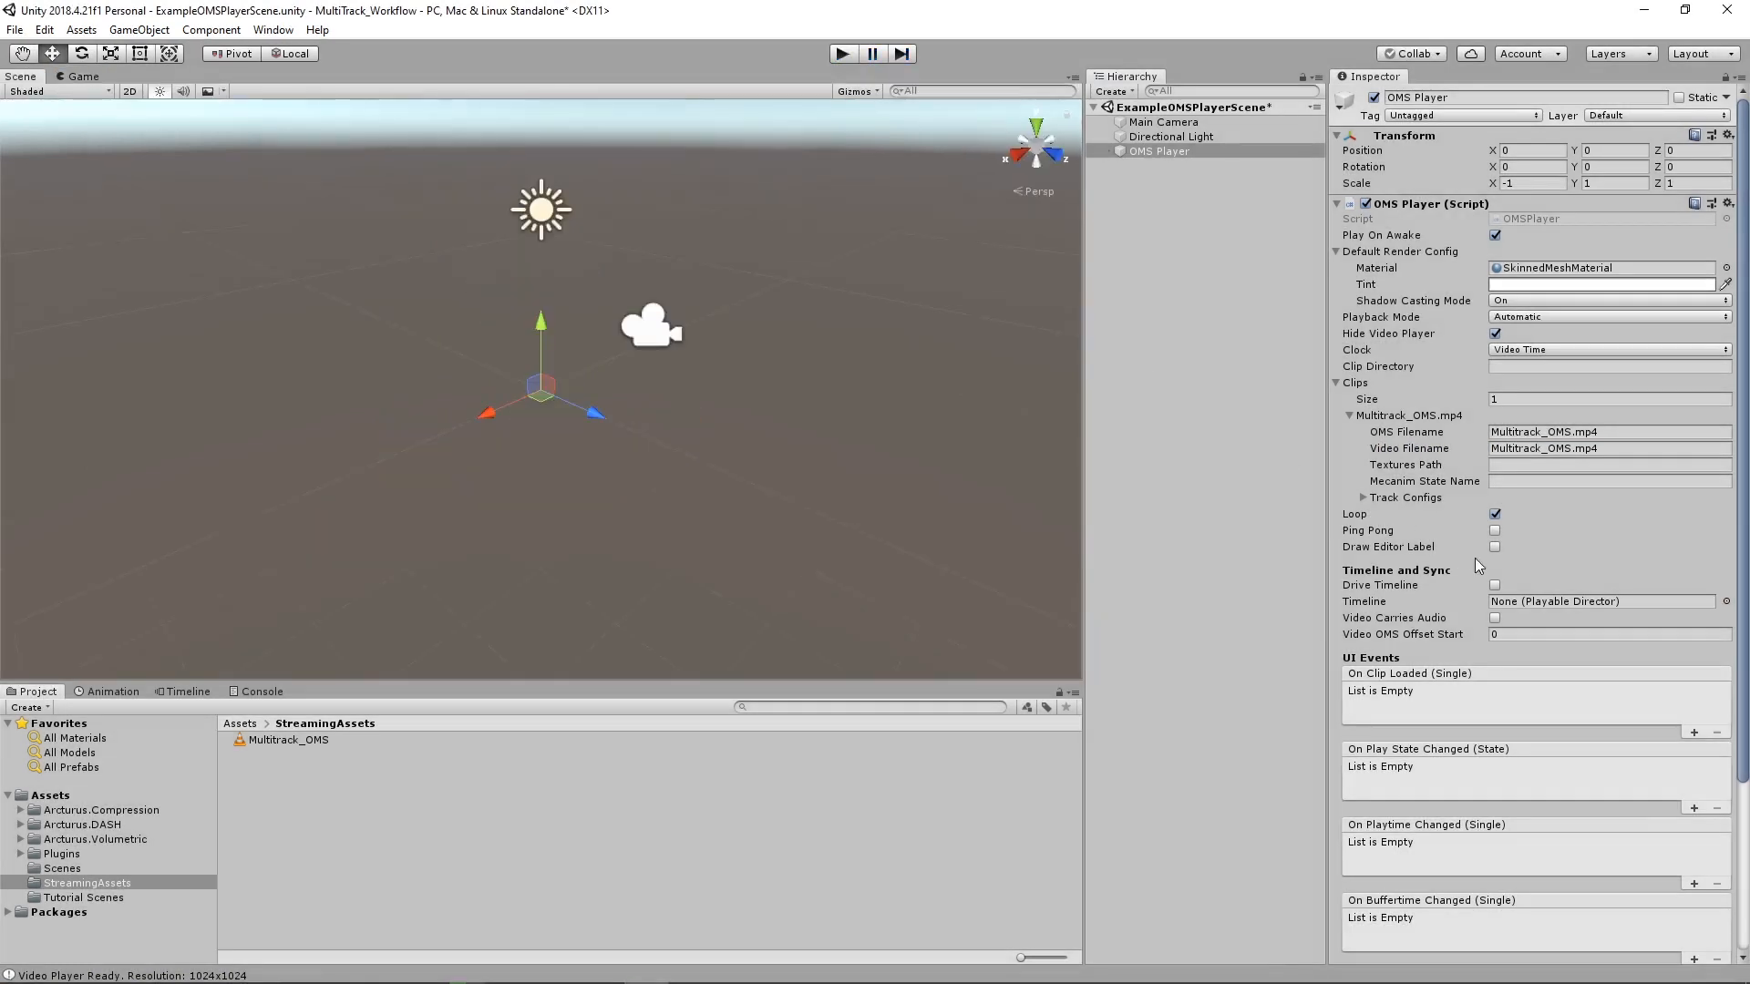
Set the clip's Track Configs size to 3 and expand Elements 0, 1 and 2
{"action": "left_click", "coordinate": [1421, 497]}
{"action": "left_click", "coordinate": [1471, 515]}
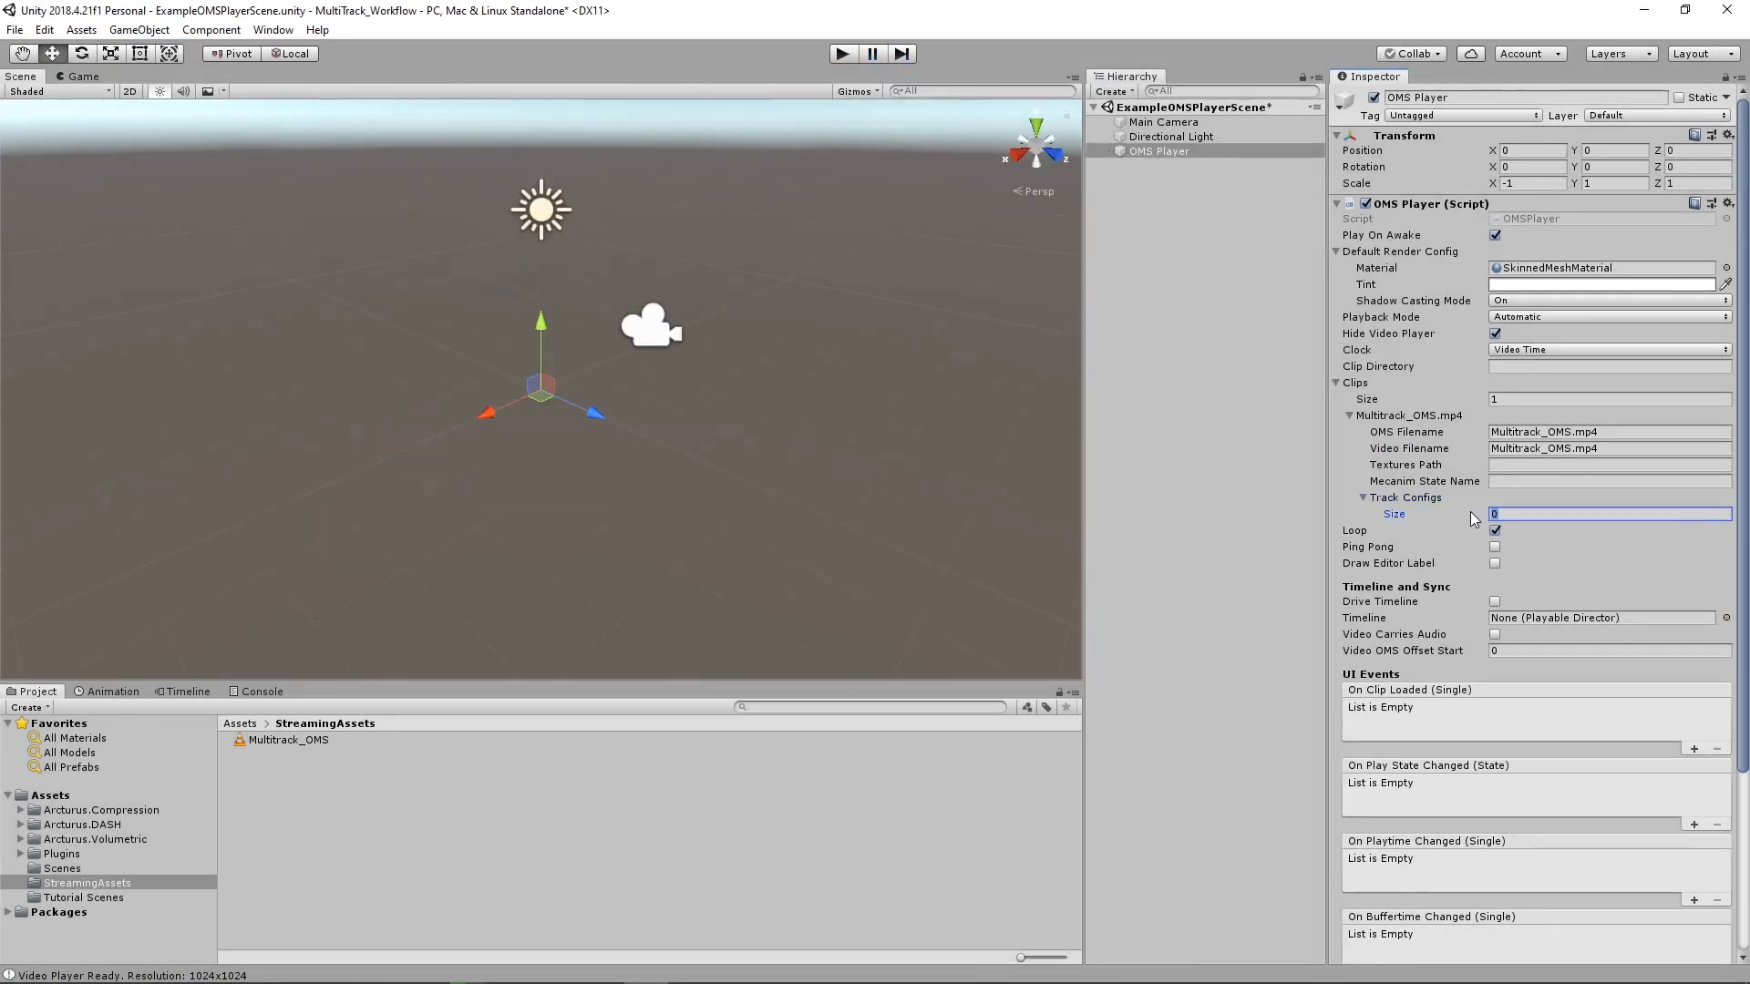
{"action": "type", "text": "3"}
{"action": "key", "text": "Return"}
{"action": "left_click", "coordinate": [1376, 530]}
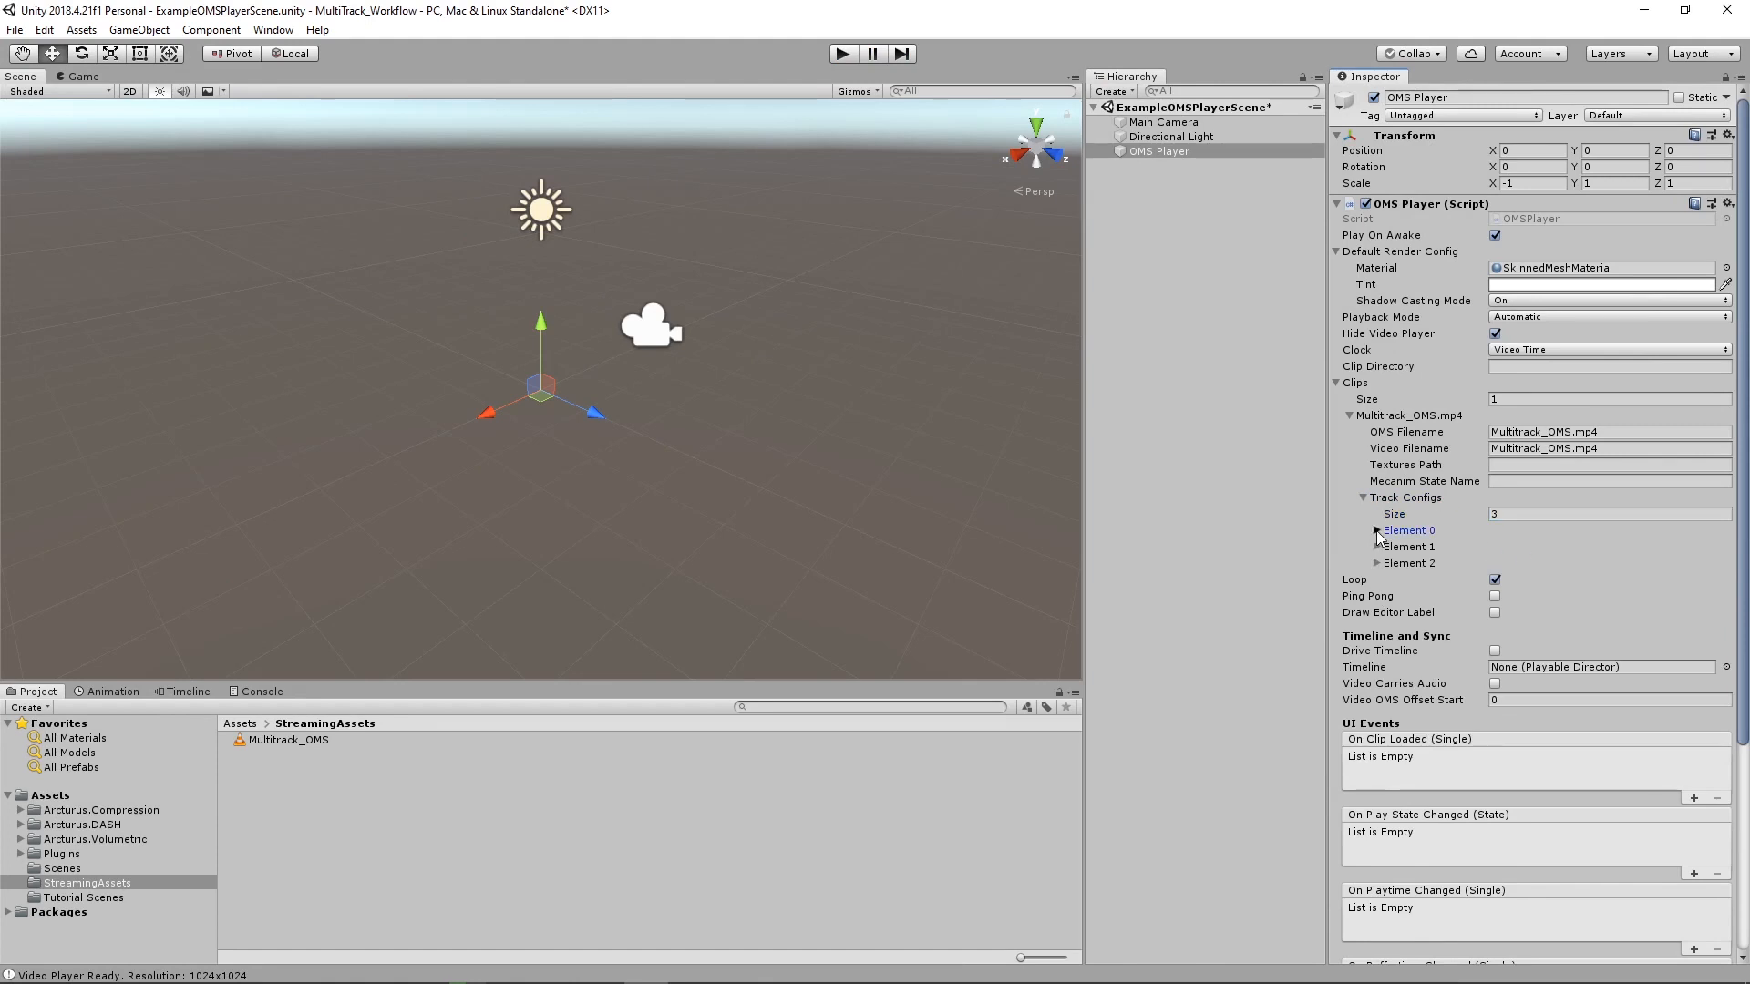
{"action": "left_click", "coordinate": [1377, 628]}
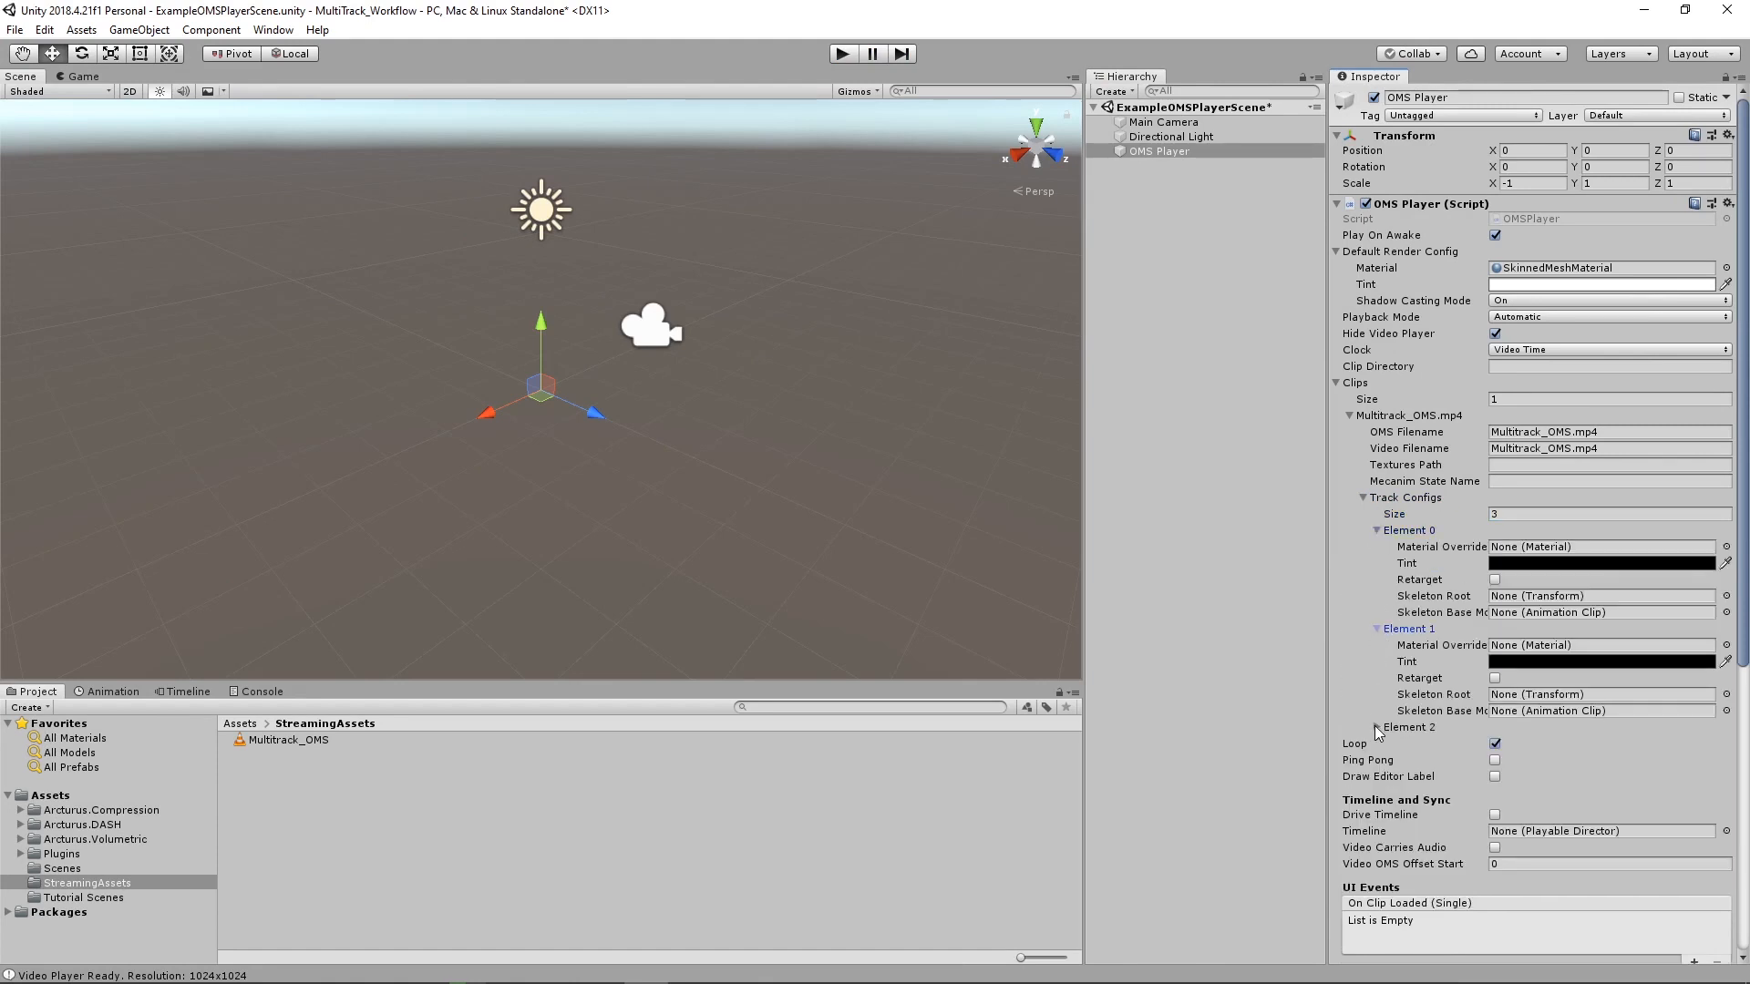
{"action": "left_click", "coordinate": [1377, 727]}
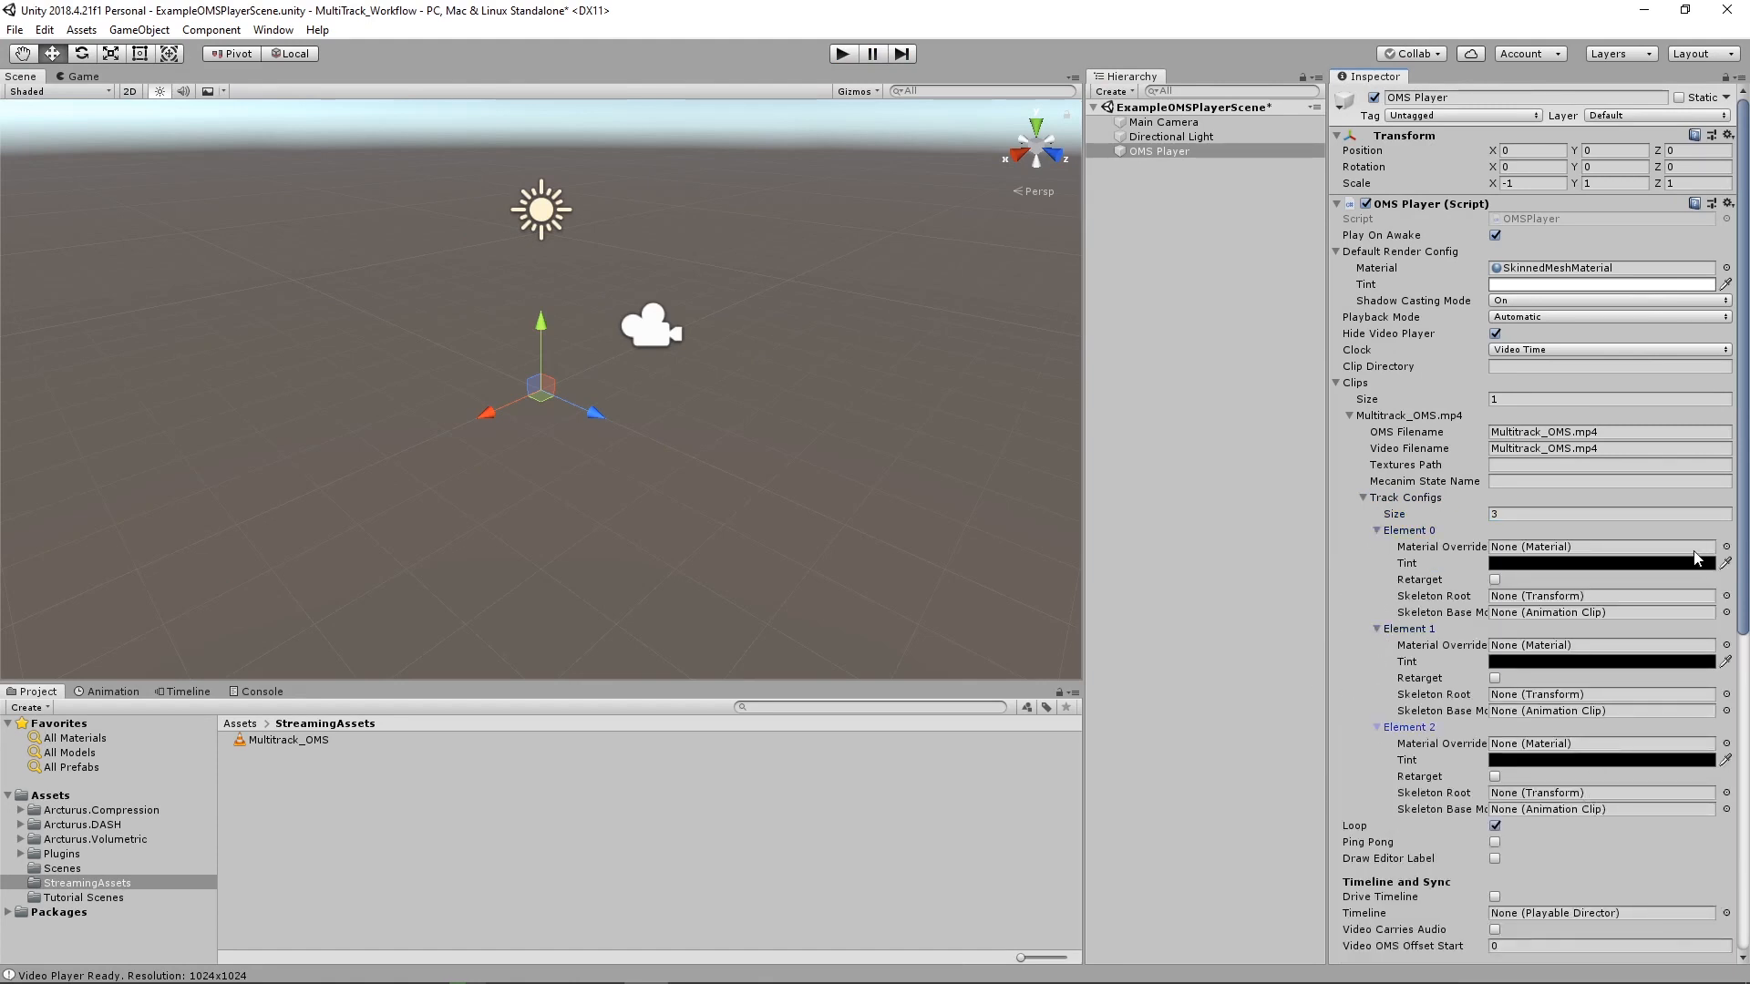
Set the Tint of track Elements 0, 1 and 2 to white (FFFFFF)
{"action": "left_click", "coordinate": [1530, 564]}
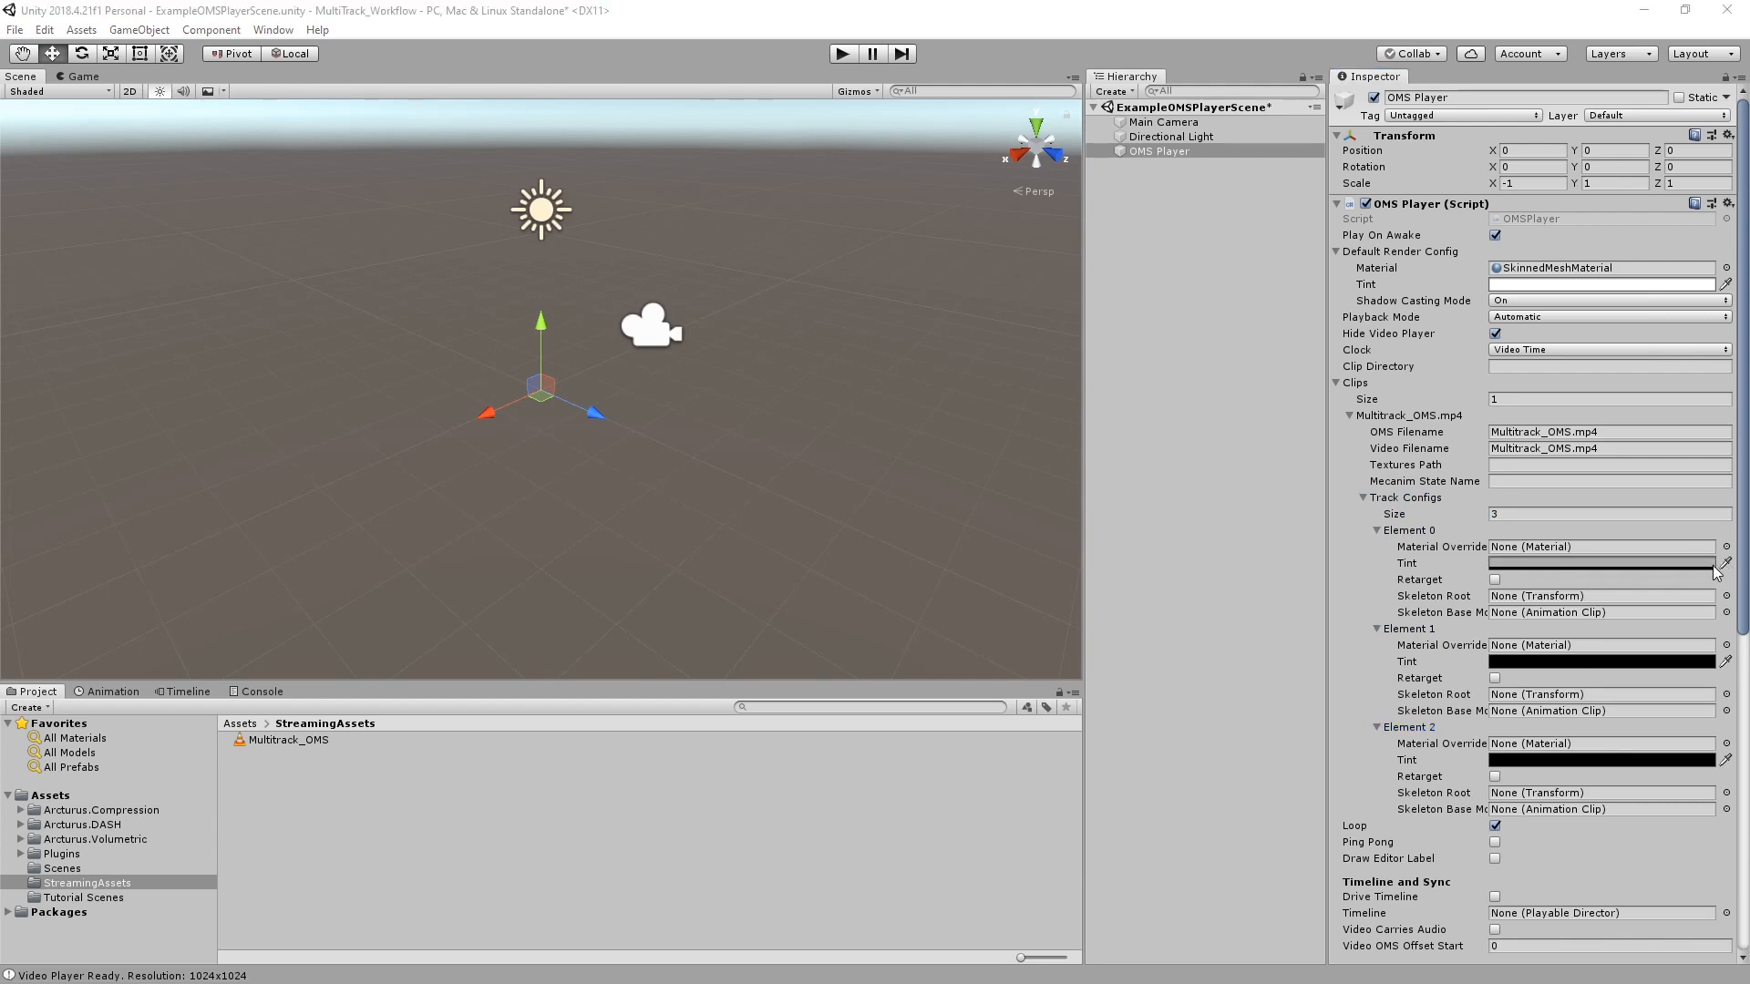
{"action": "left_click_drag", "start_coordinate": [131, 128], "coordinate": [3, 55]}
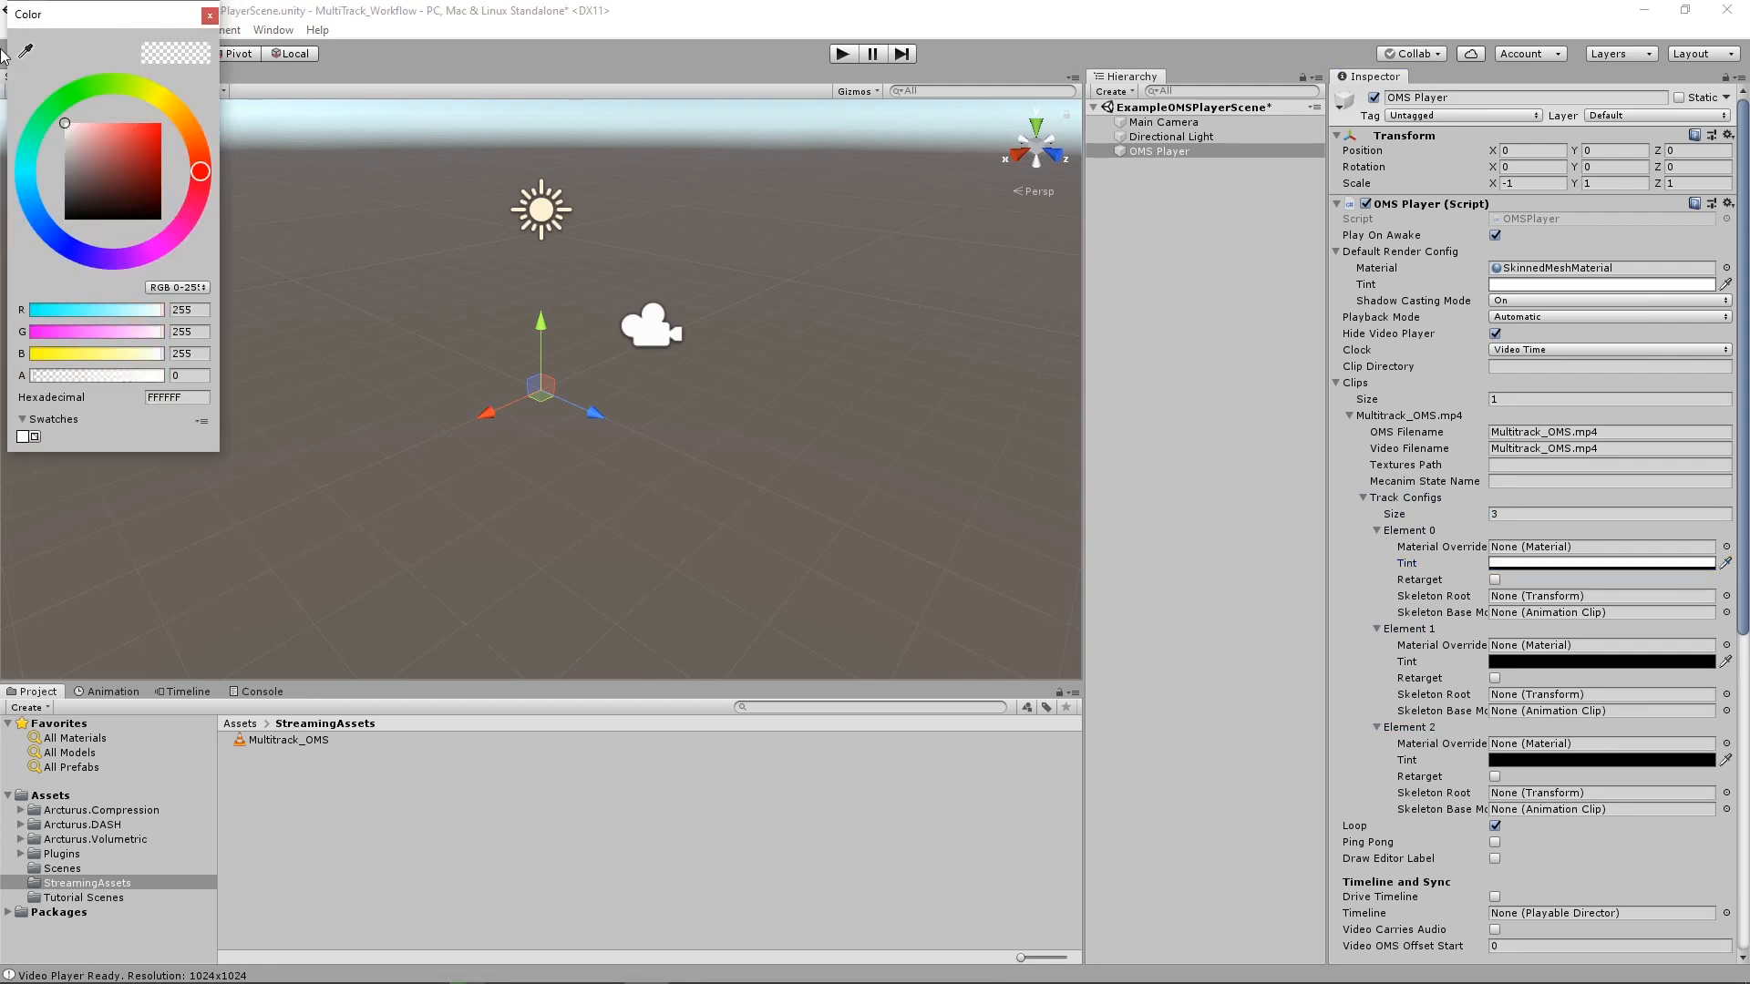
{"action": "left_click", "coordinate": [1654, 693]}
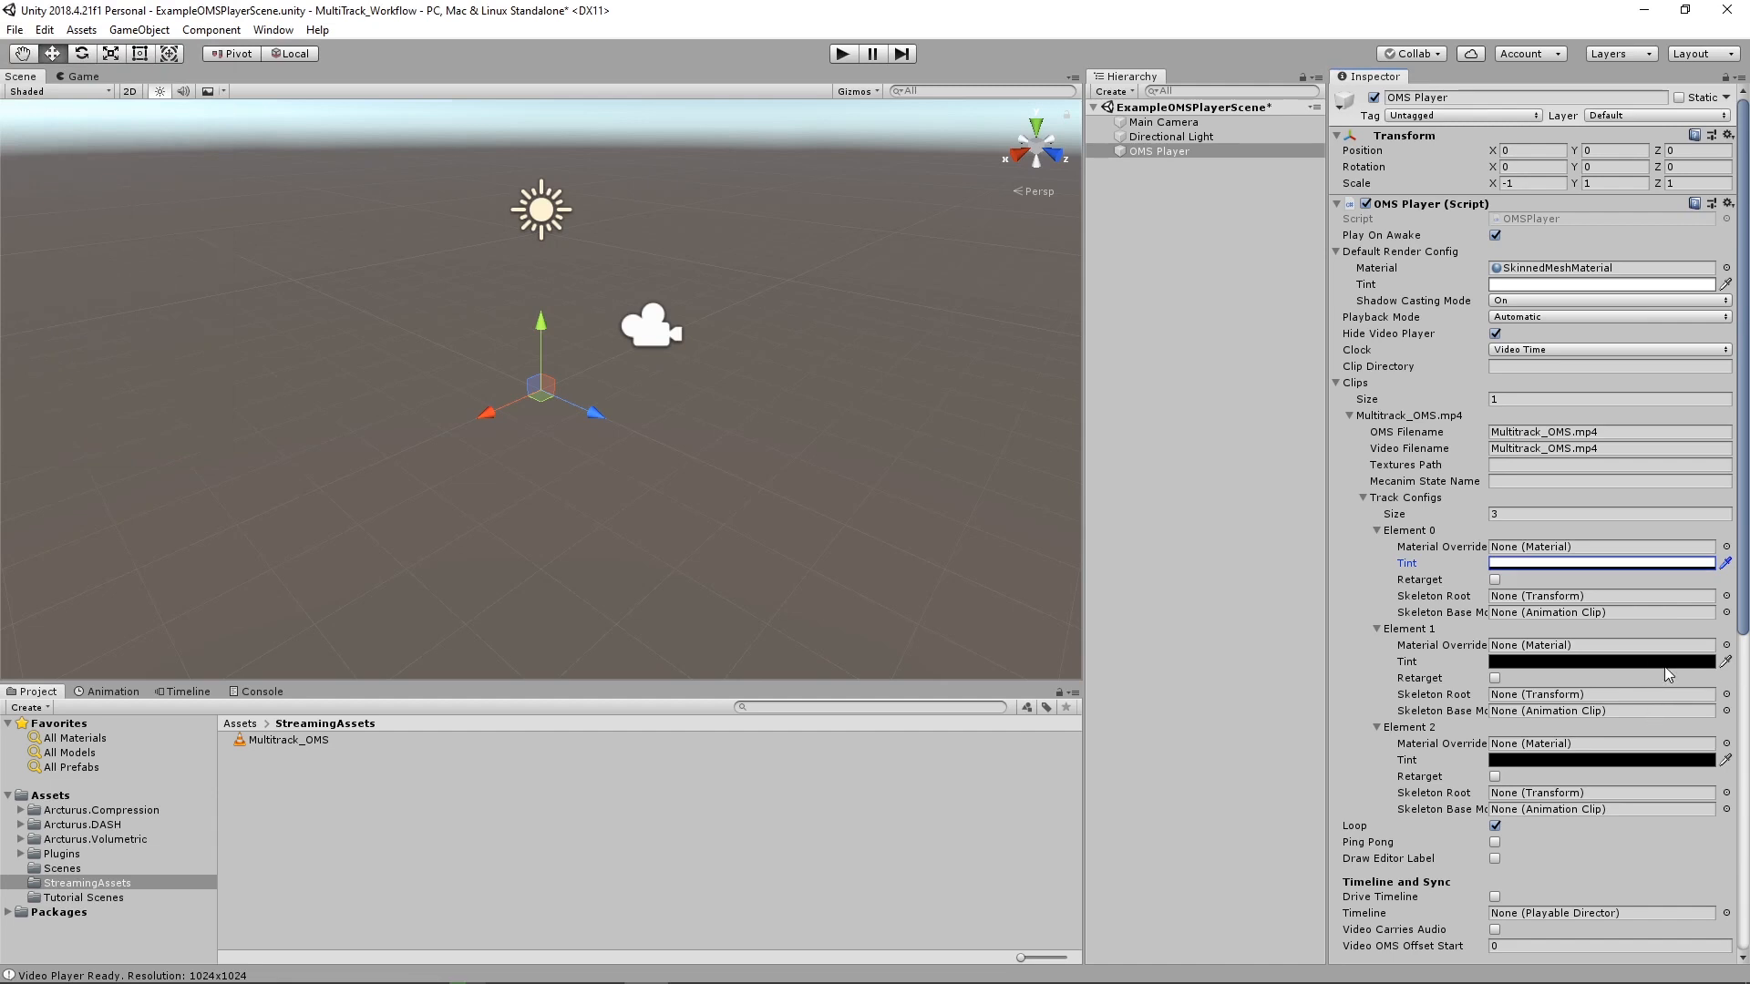
{"action": "left_click", "coordinate": [1660, 662]}
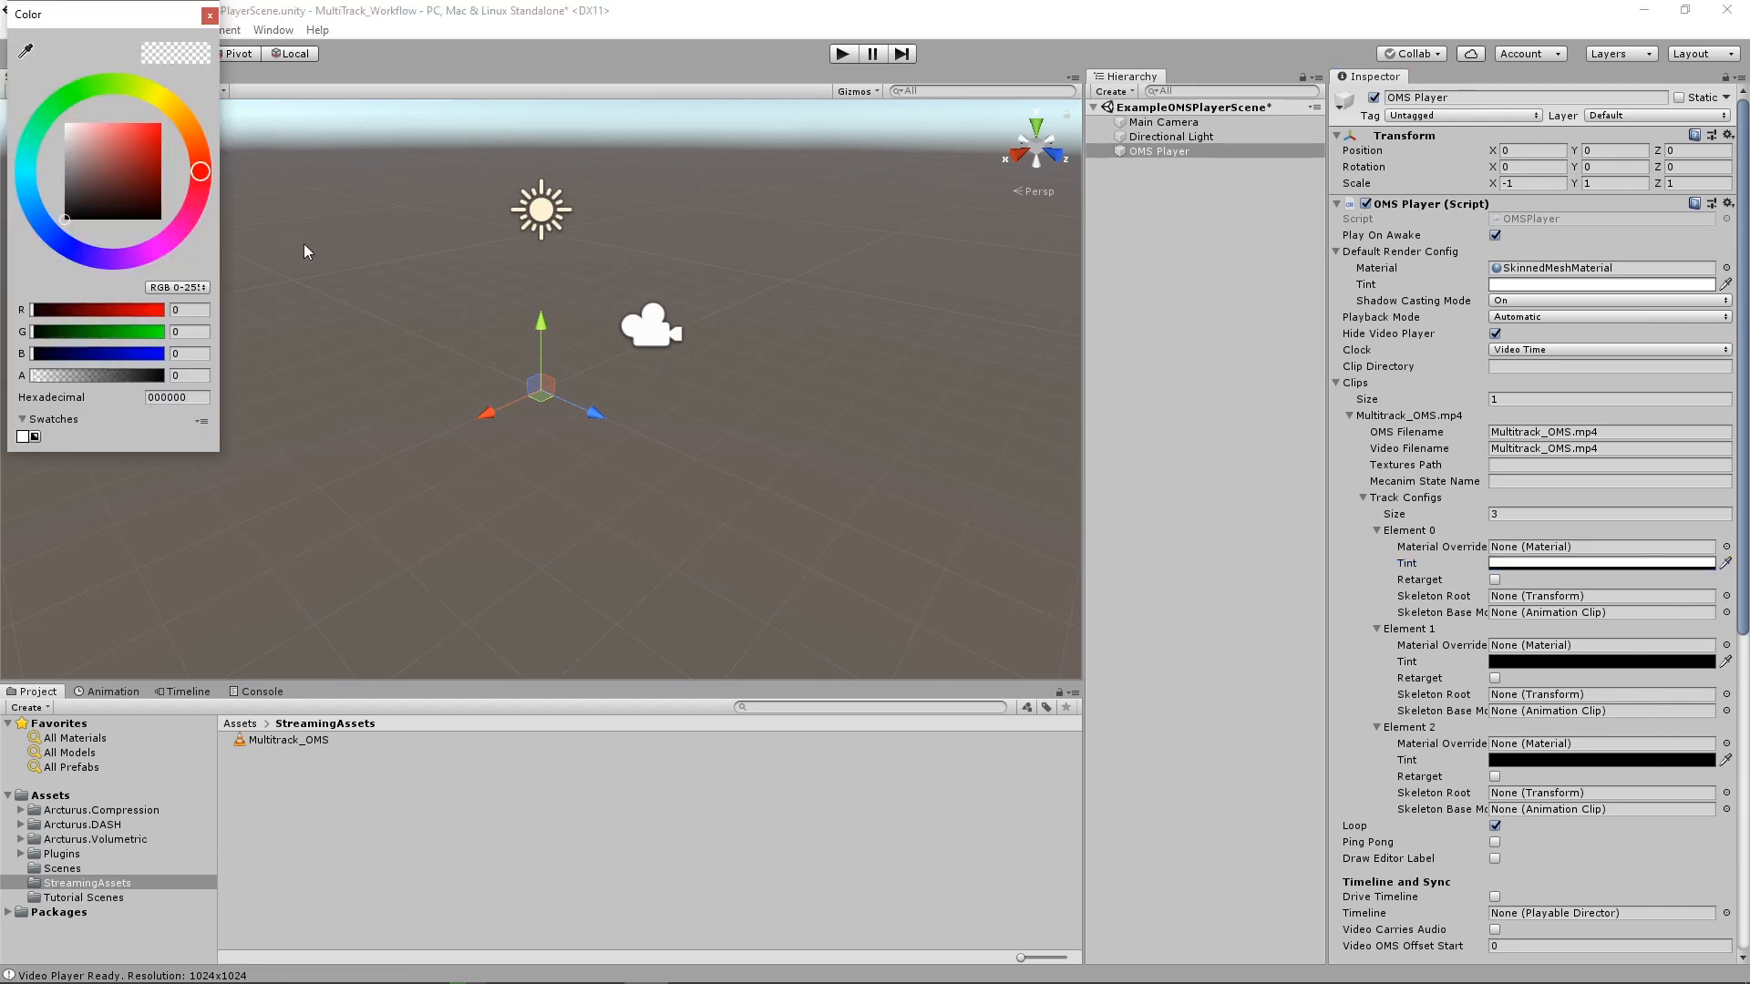
{"action": "left_click_drag", "start_coordinate": [83, 146], "coordinate": [43, 98]}
{"action": "left_click", "coordinate": [210, 15]}
{"action": "left_click", "coordinate": [1590, 760]}
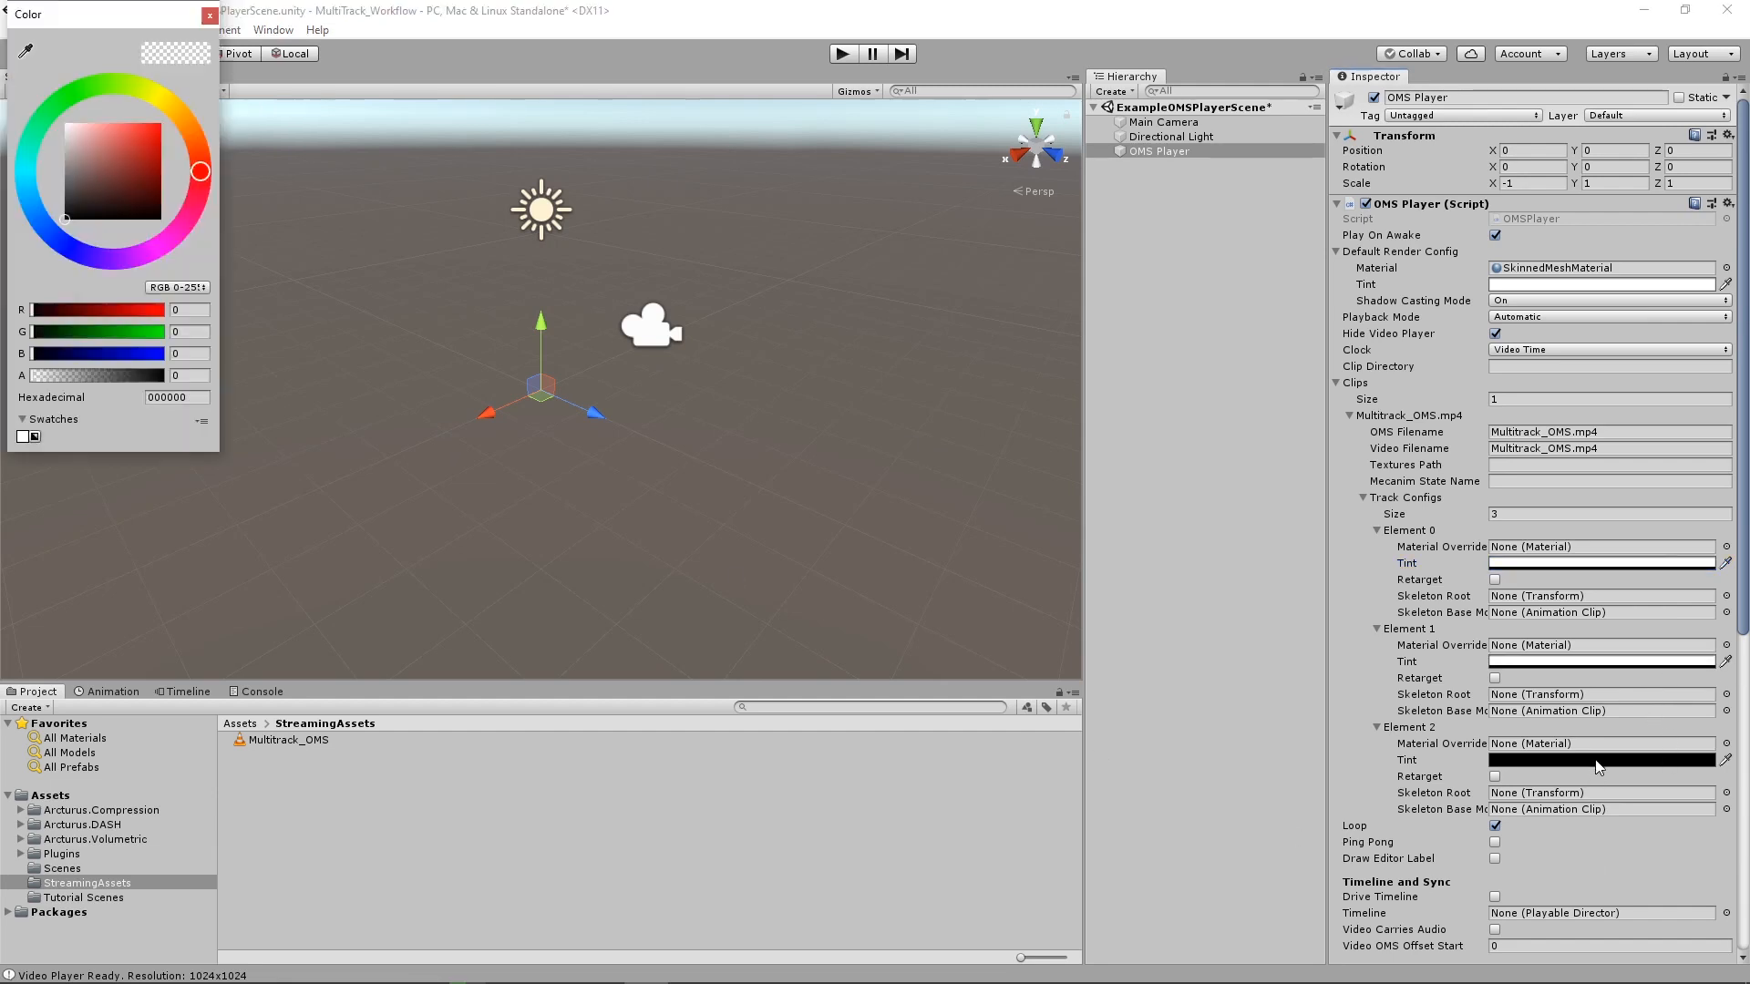
{"action": "left_click_drag", "start_coordinate": [123, 160], "coordinate": [56, 111]}
{"action": "left_click", "coordinate": [209, 15]}
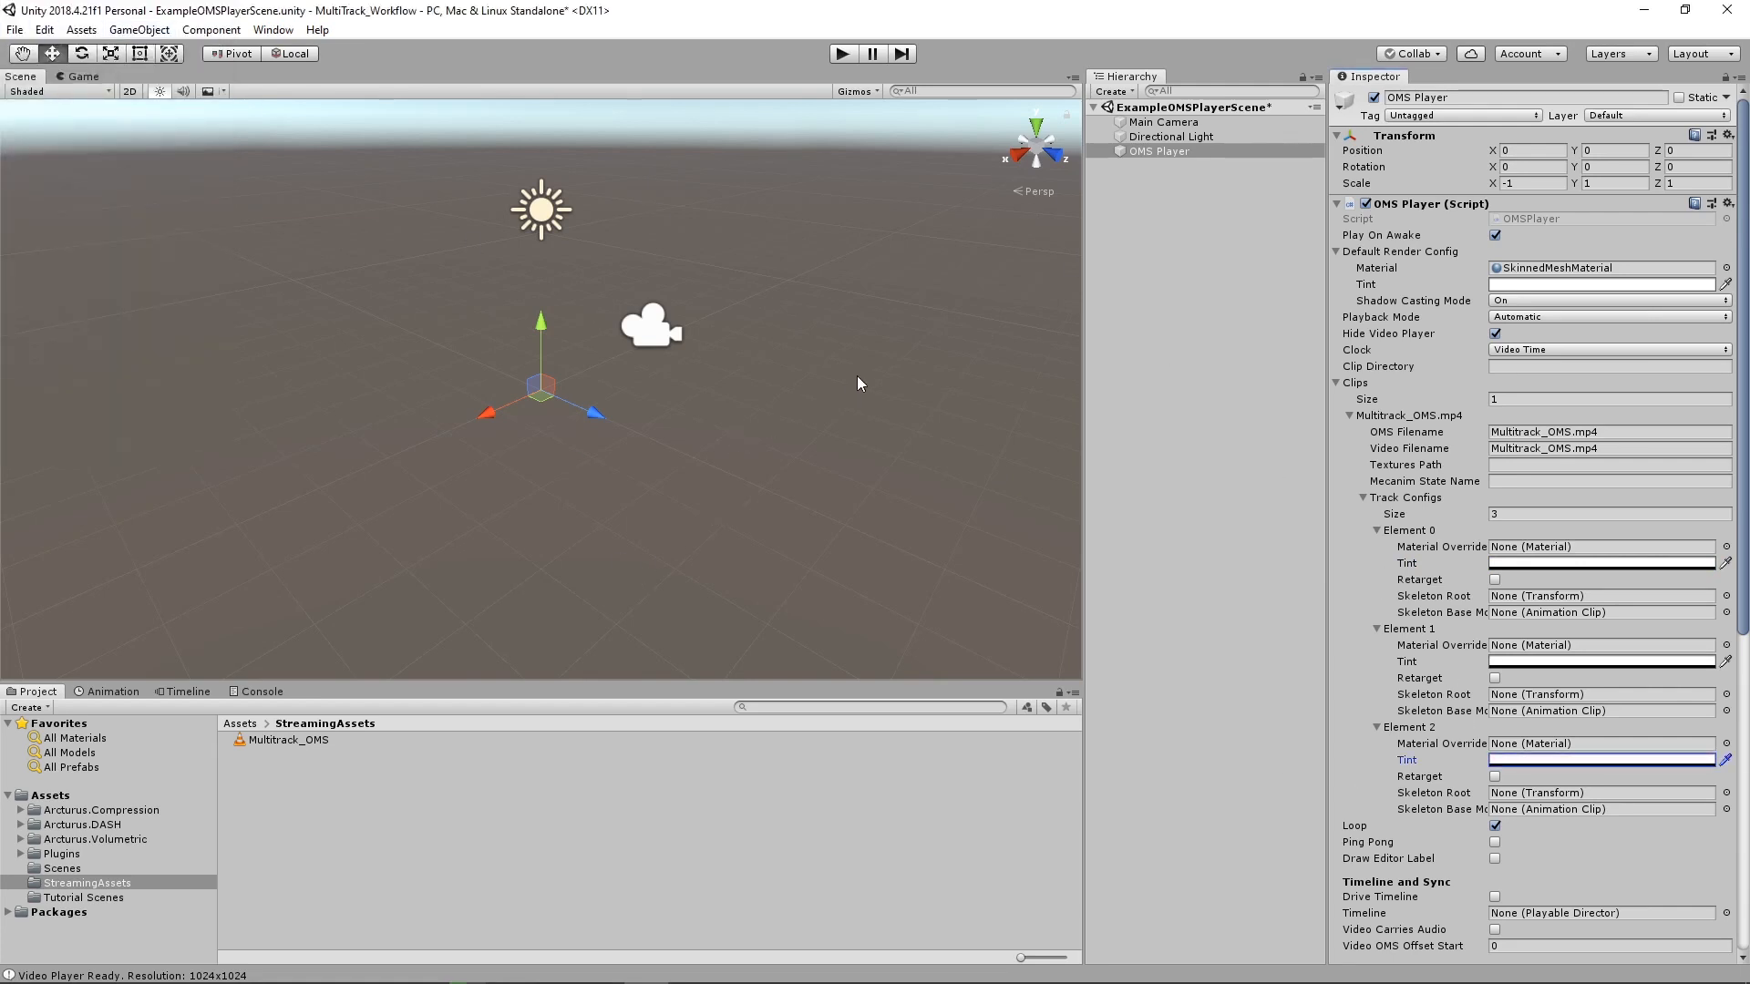
Set the Tint of track Element 1 to red and test the playback in Play mode
{"action": "left_click", "coordinate": [1629, 662]}
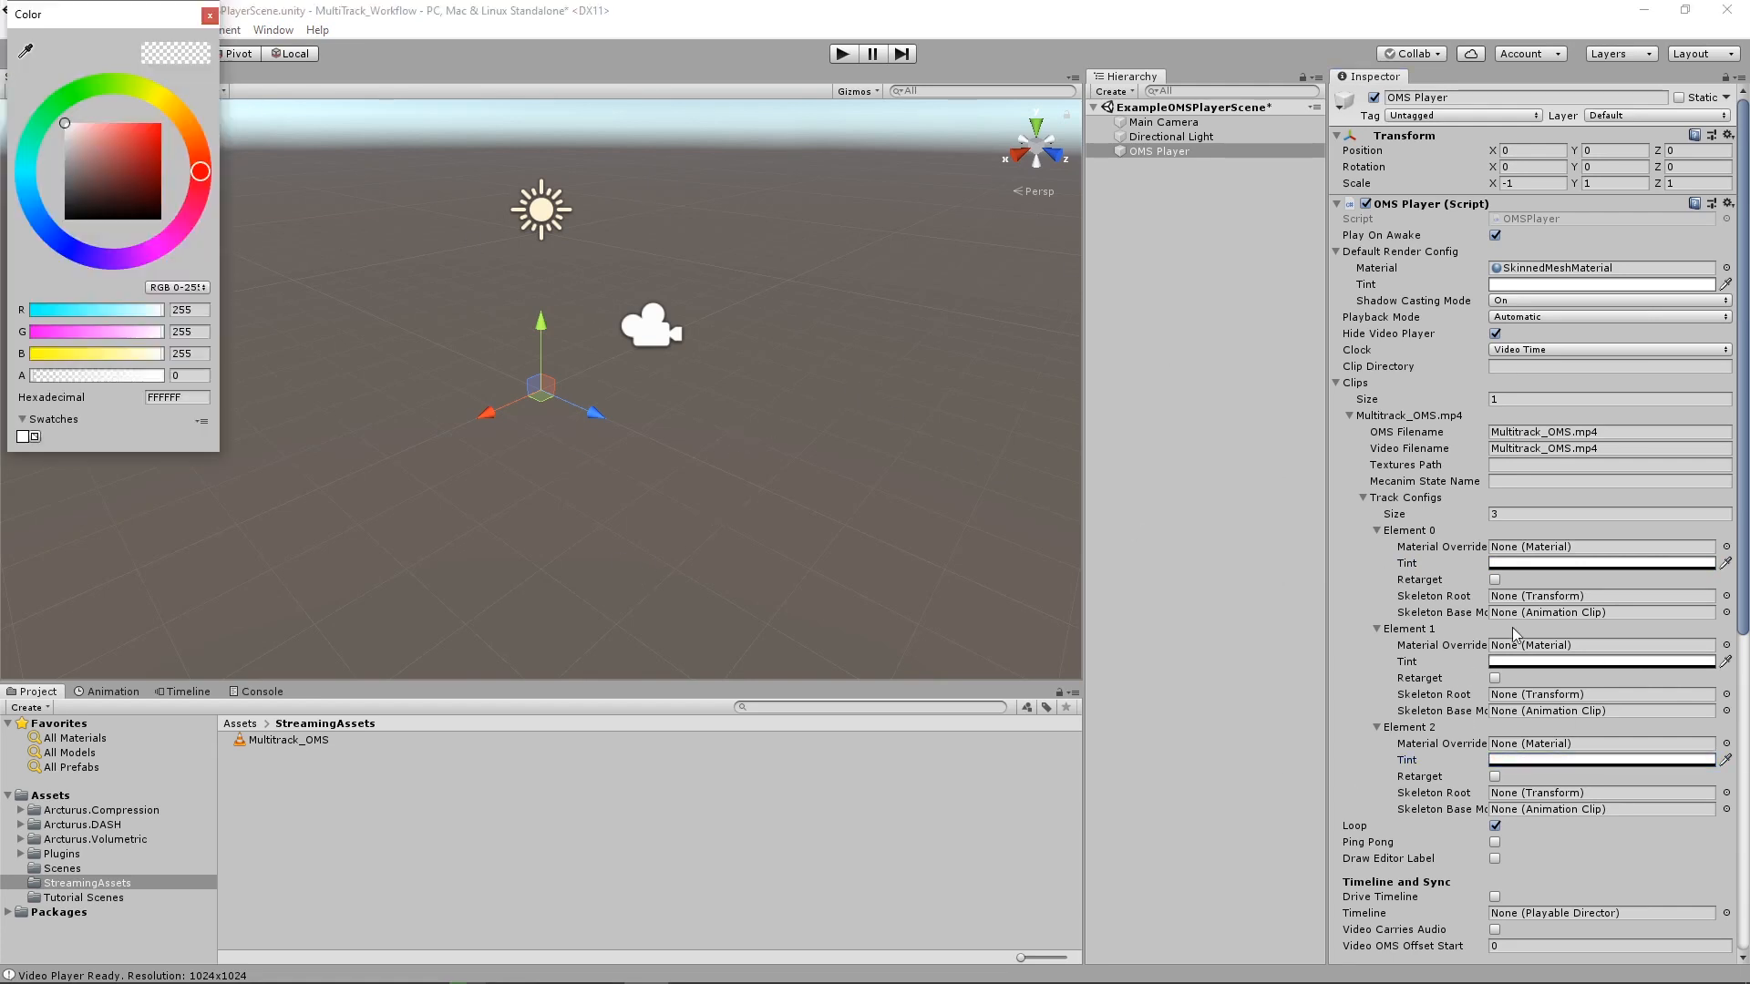
{"action": "left_click_drag", "start_coordinate": [127, 150], "coordinate": [243, 73]}
{"action": "left_click", "coordinate": [244, 74]}
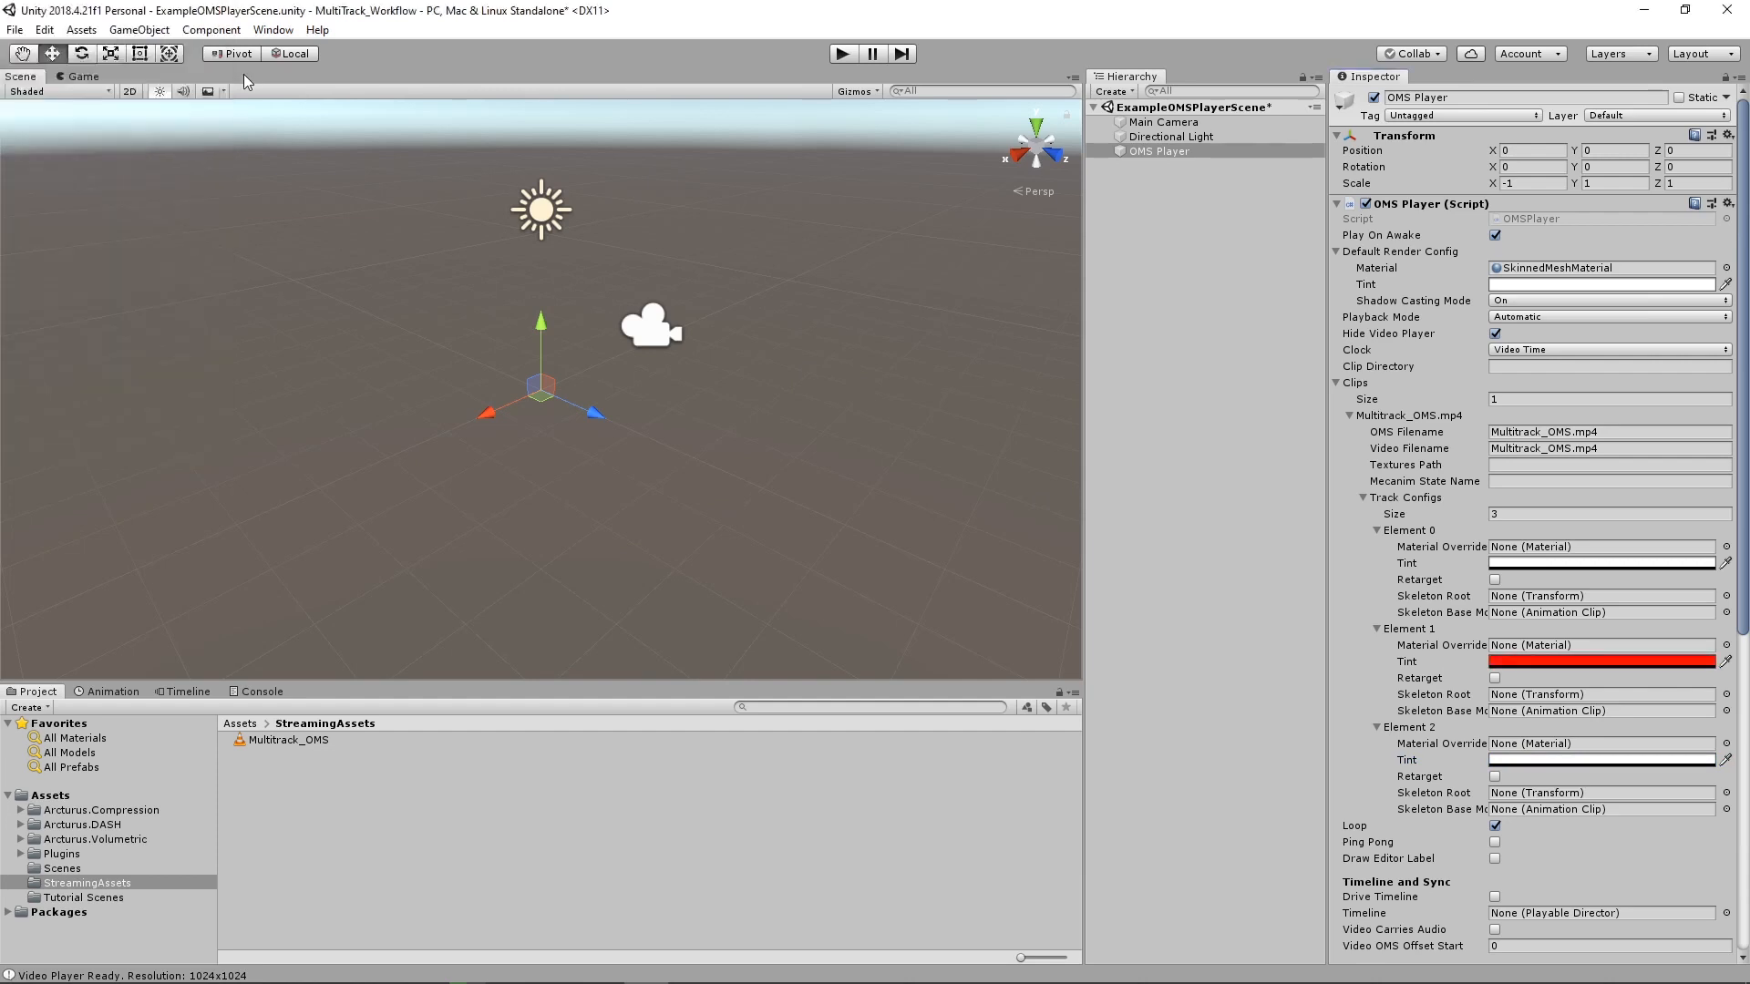
{"action": "left_click", "coordinate": [845, 56]}
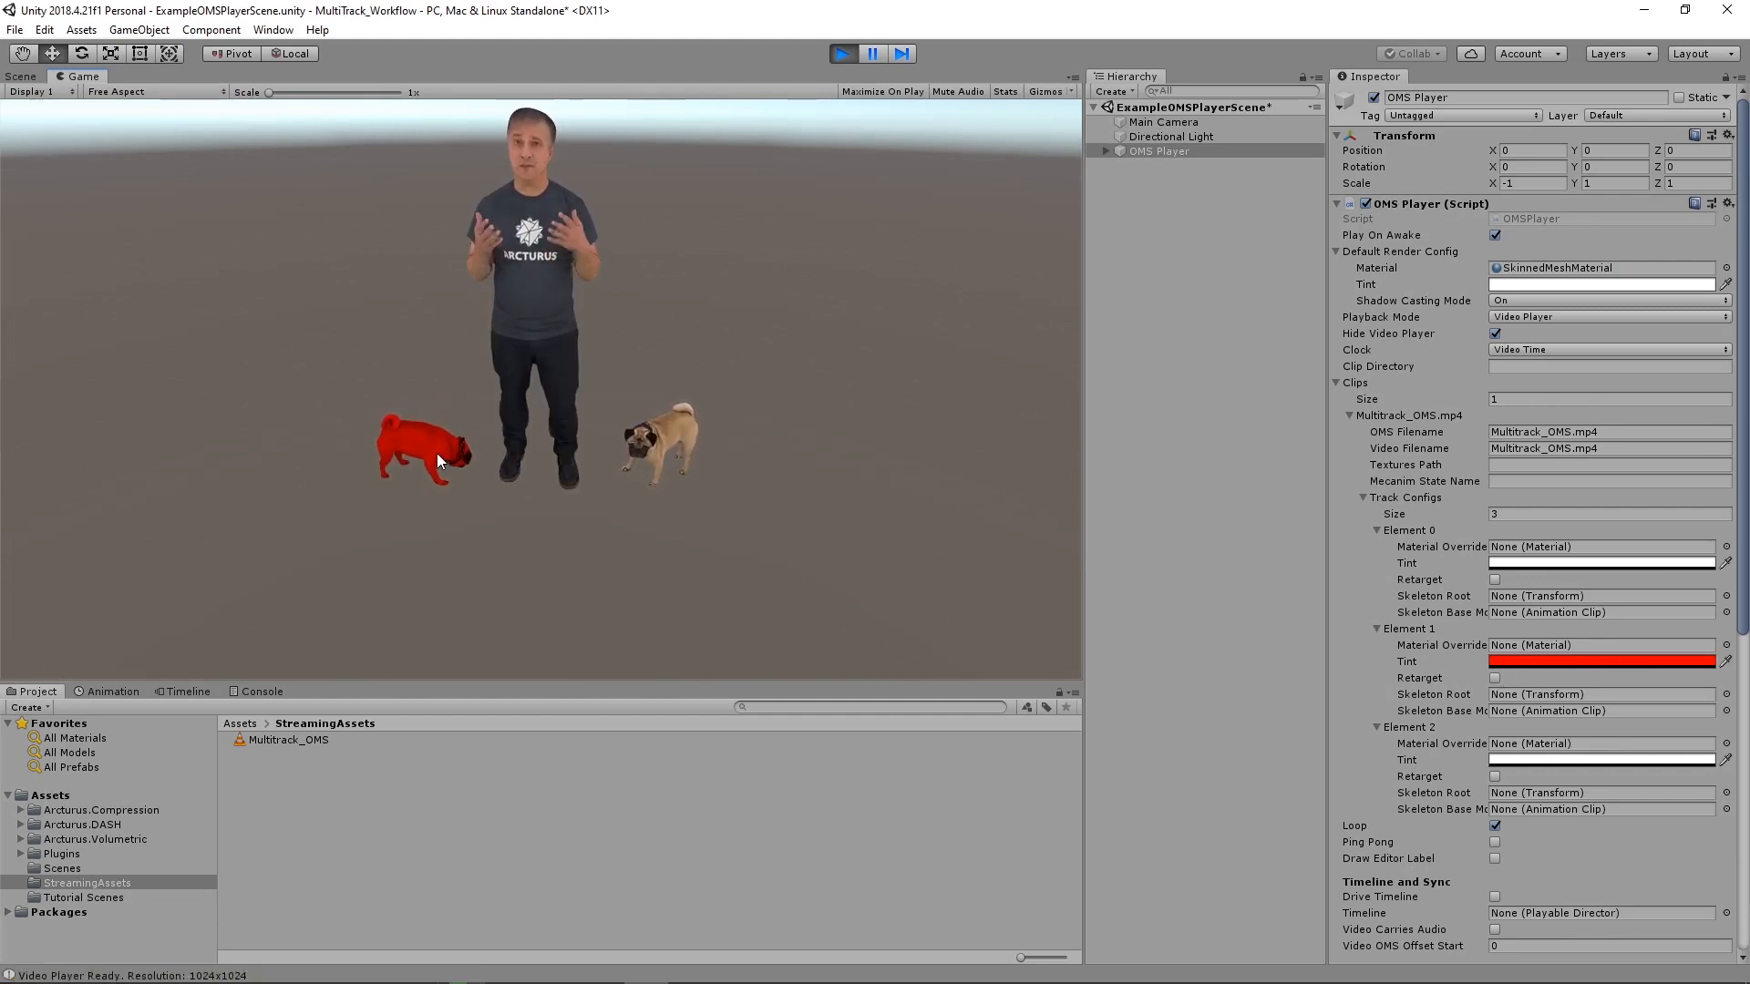
{"action": "left_click", "coordinate": [844, 52]}
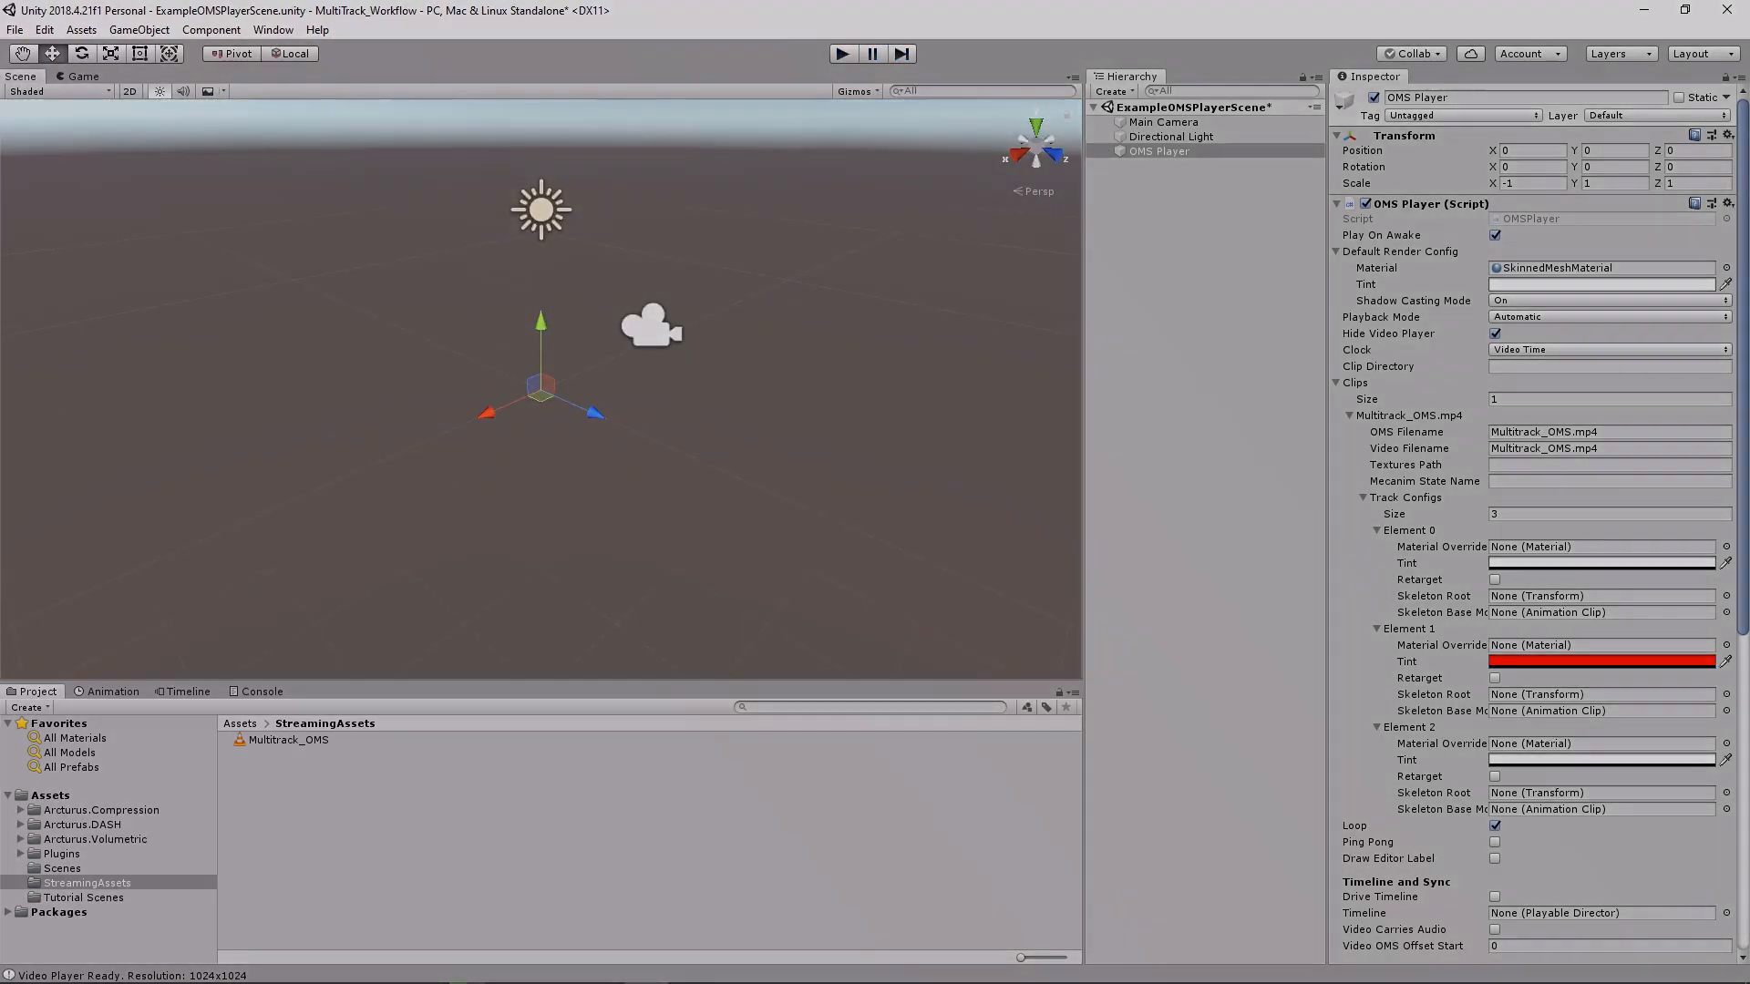